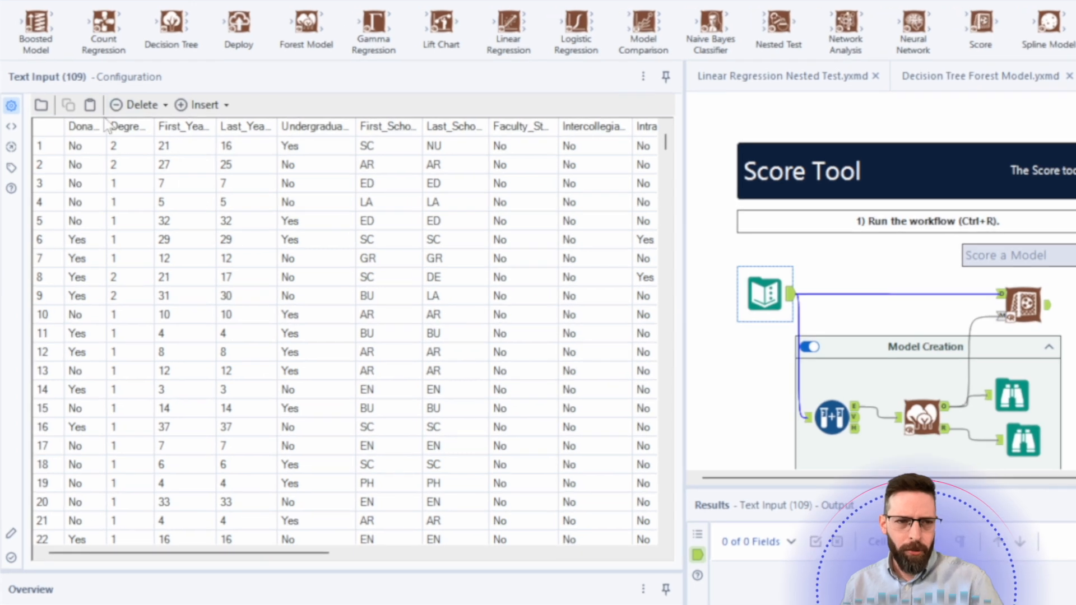
- Widen the Text Input table's columns from Donate through Last_School so their full header names show
left_click(86, 131)
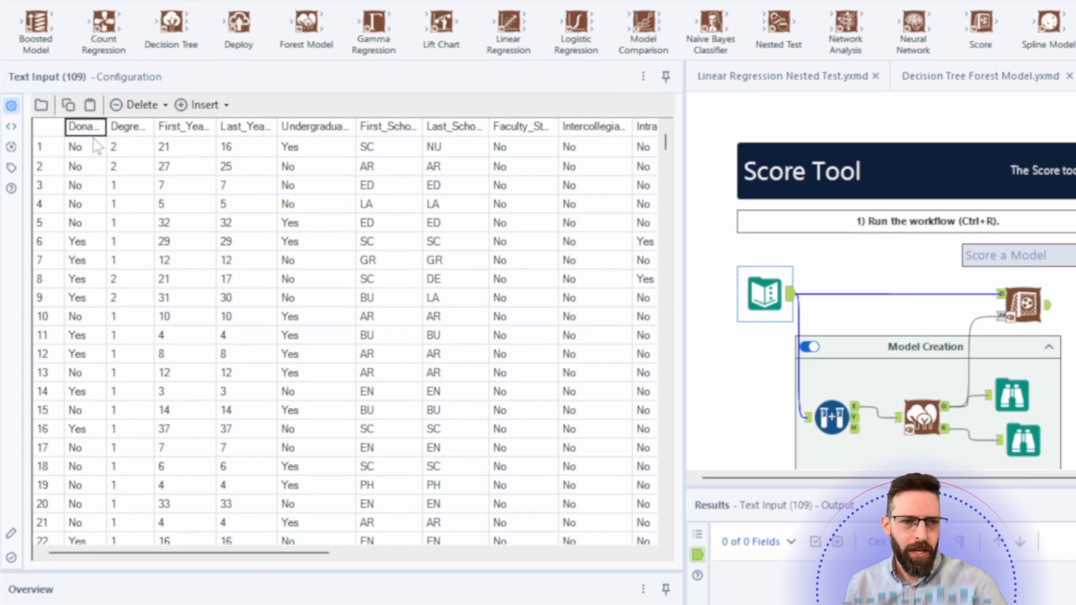
left_click(119, 130)
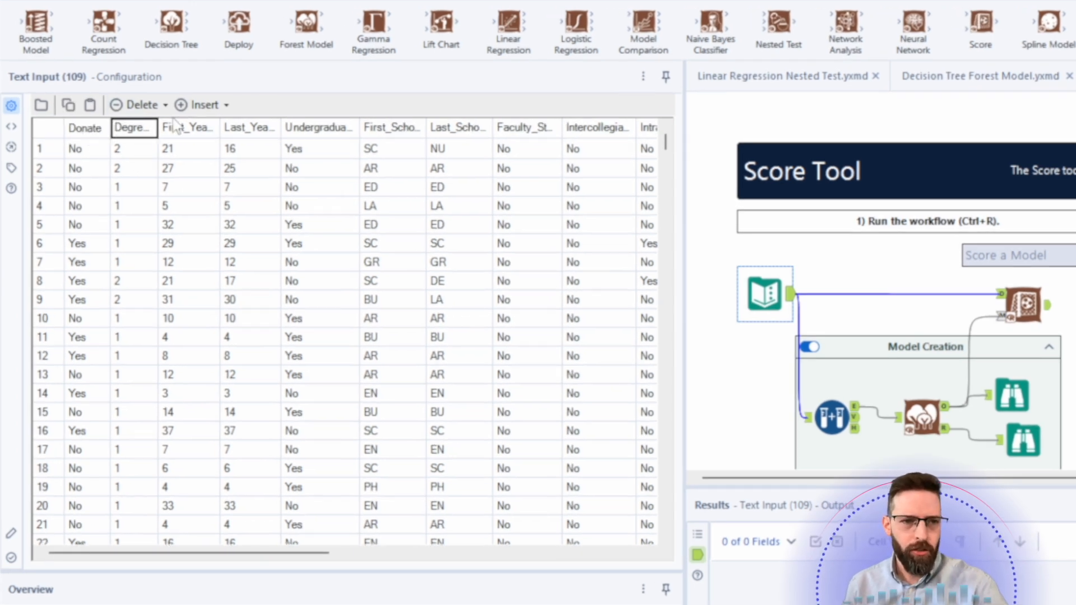
left_click(178, 128)
left_click(271, 133)
left_click(337, 137)
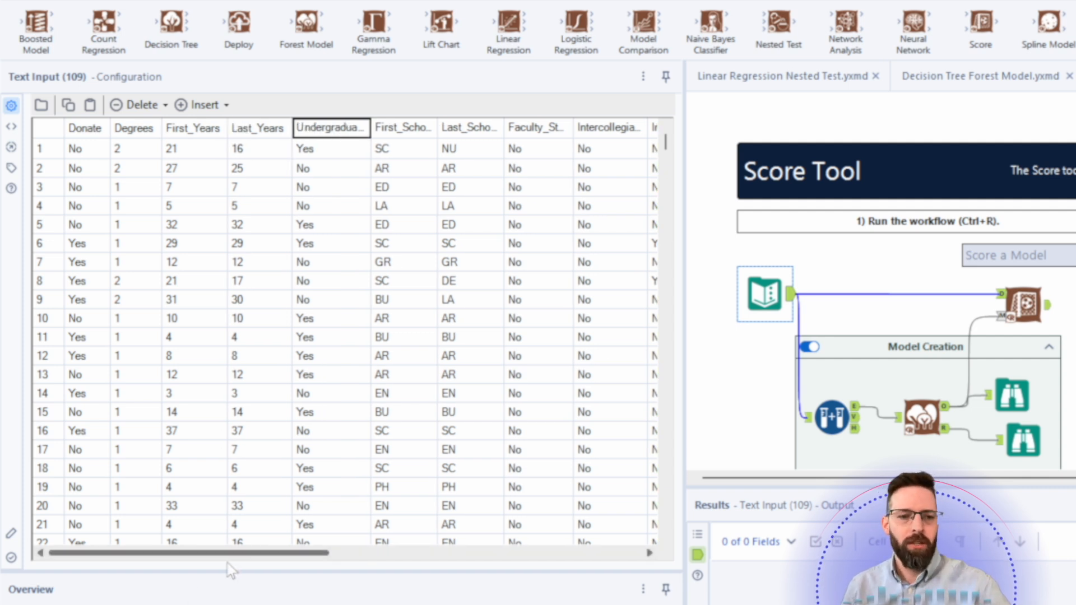
mouse_move(228, 555)
left_mouse_down()
mouse_move(501, 554)
mouse_move(207, 550)
left_mouse_up()
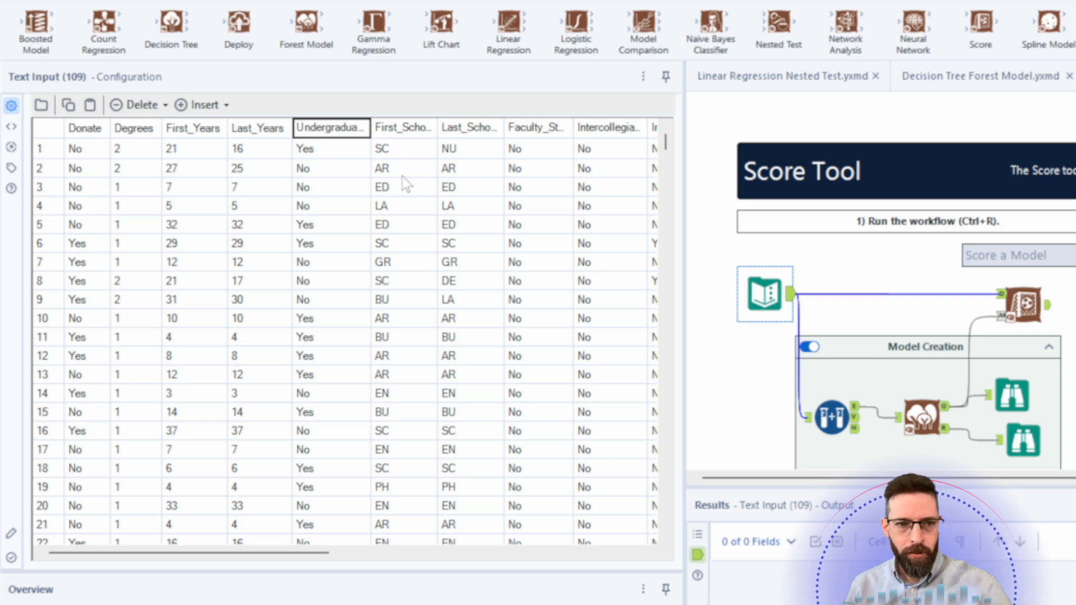
left_click(318, 150)
left_click(394, 134)
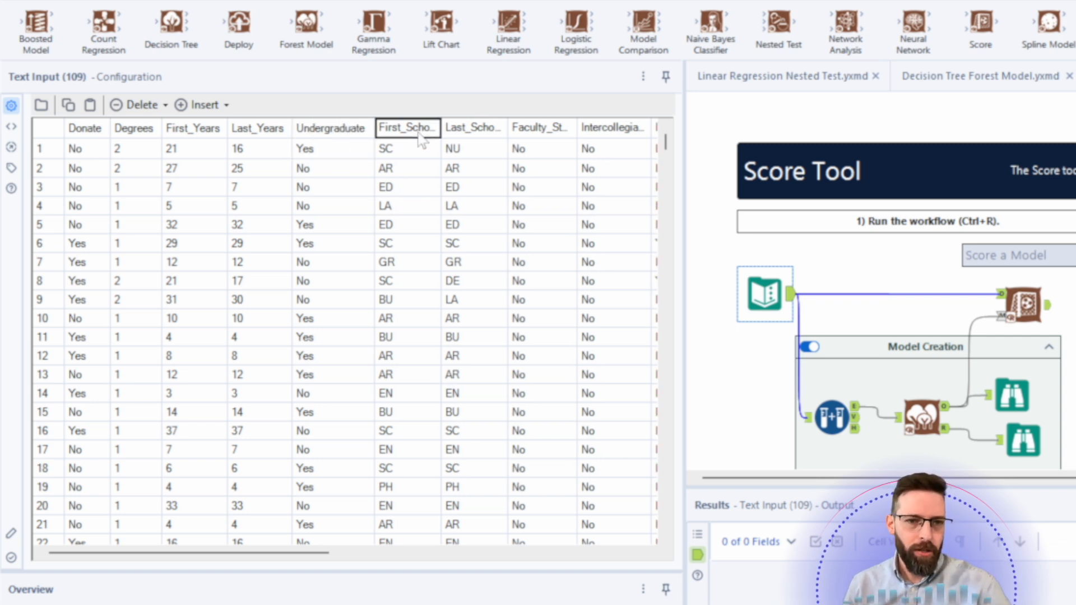
left_click(465, 135)
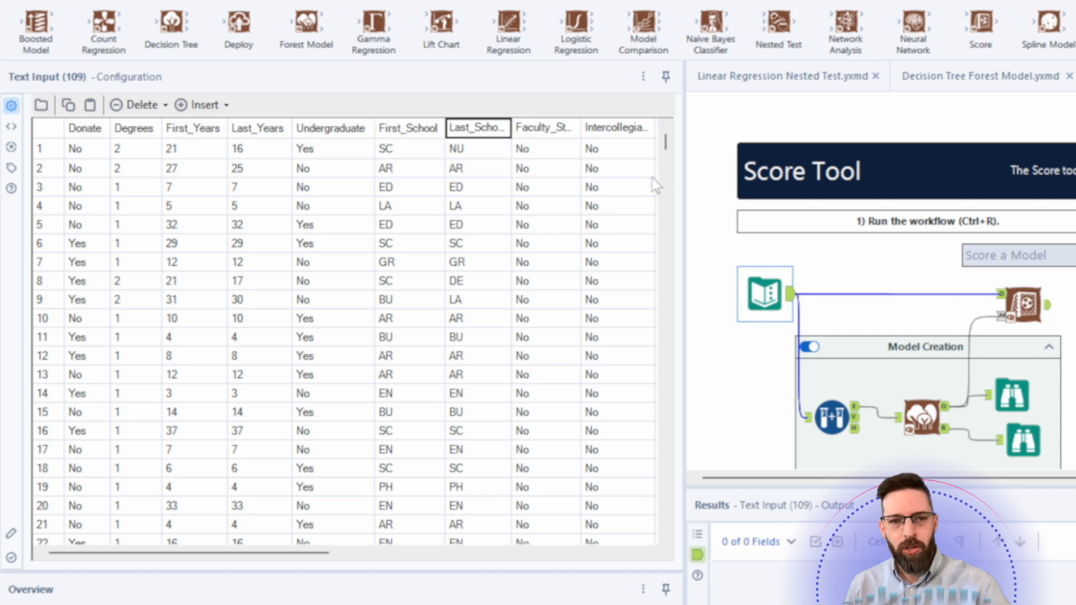
- Examine the Text Input data values across the columns from Last_Years through Telephone
left_click(269, 154)
left_click_drag(268, 154, 274, 271)
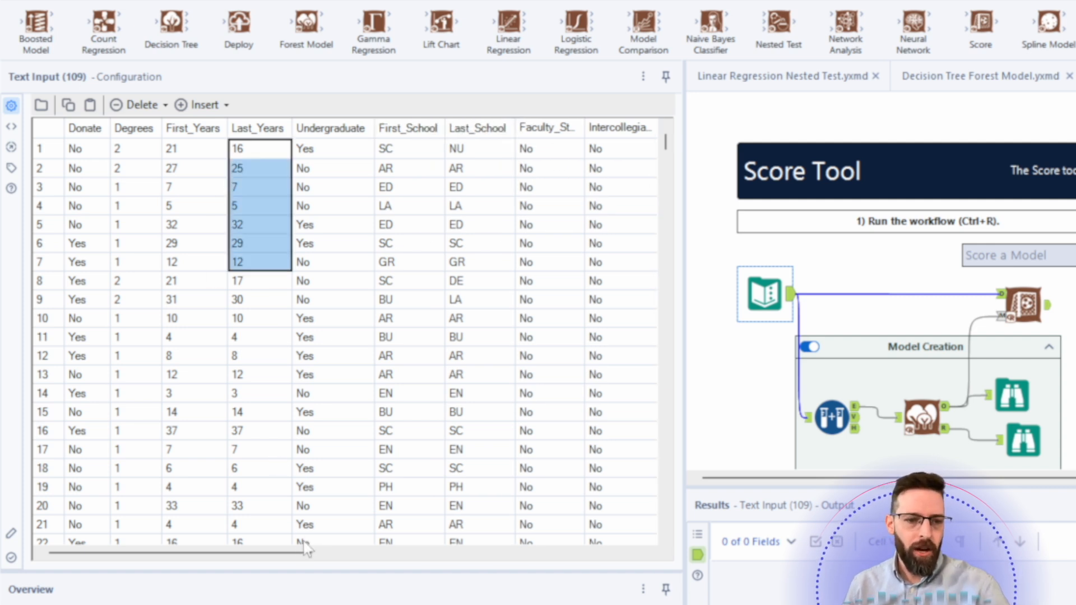
left_click_drag(304, 559, 499, 556)
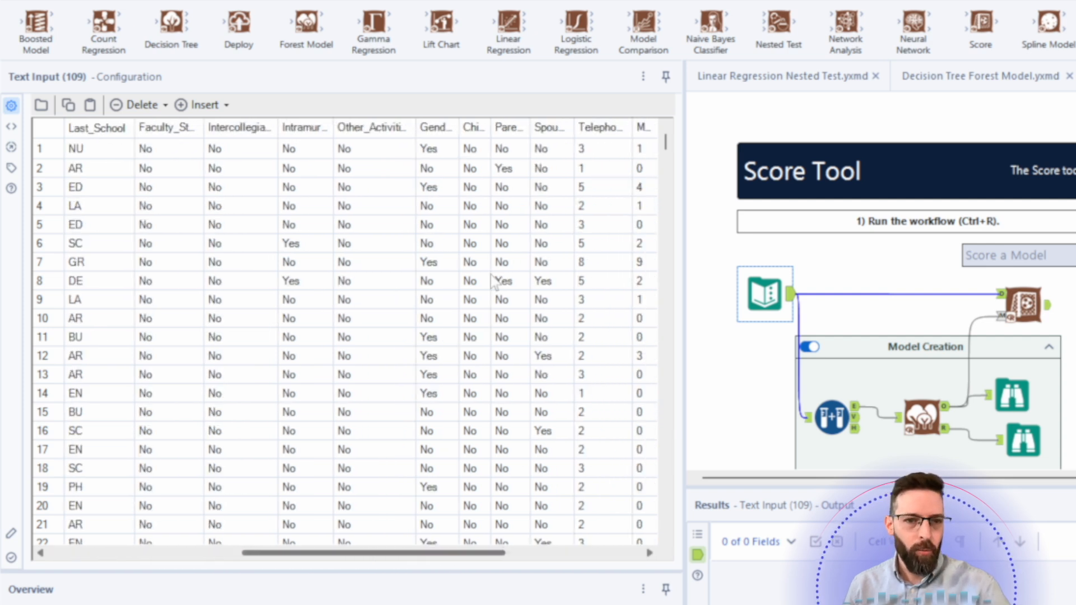
left_click(444, 150)
left_click(468, 150)
left_click(508, 150)
left_click(559, 153)
left_click(585, 154)
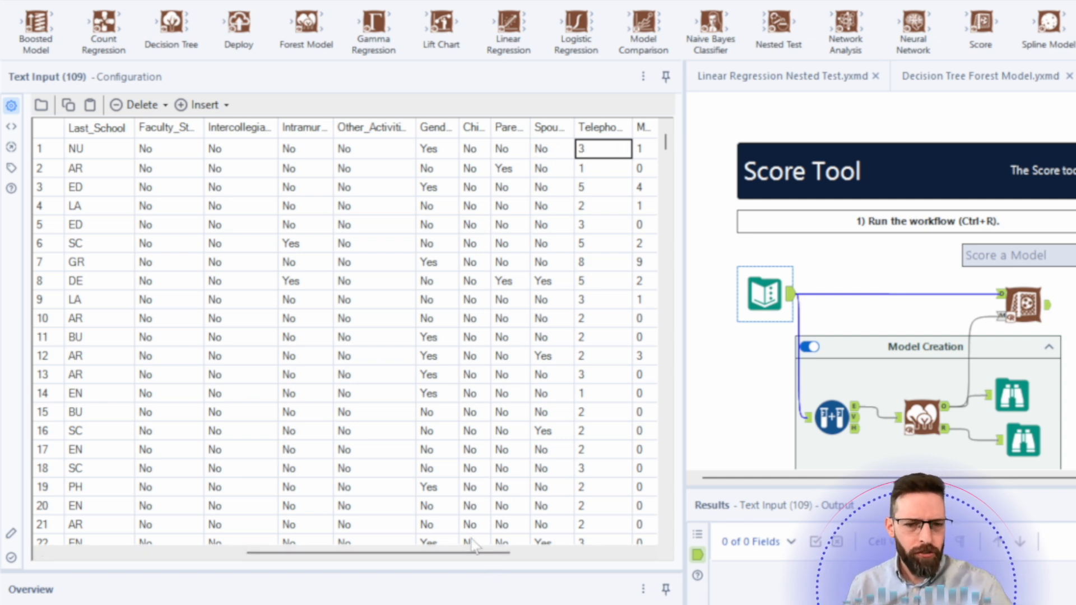
left_click_drag(500, 556, 598, 557)
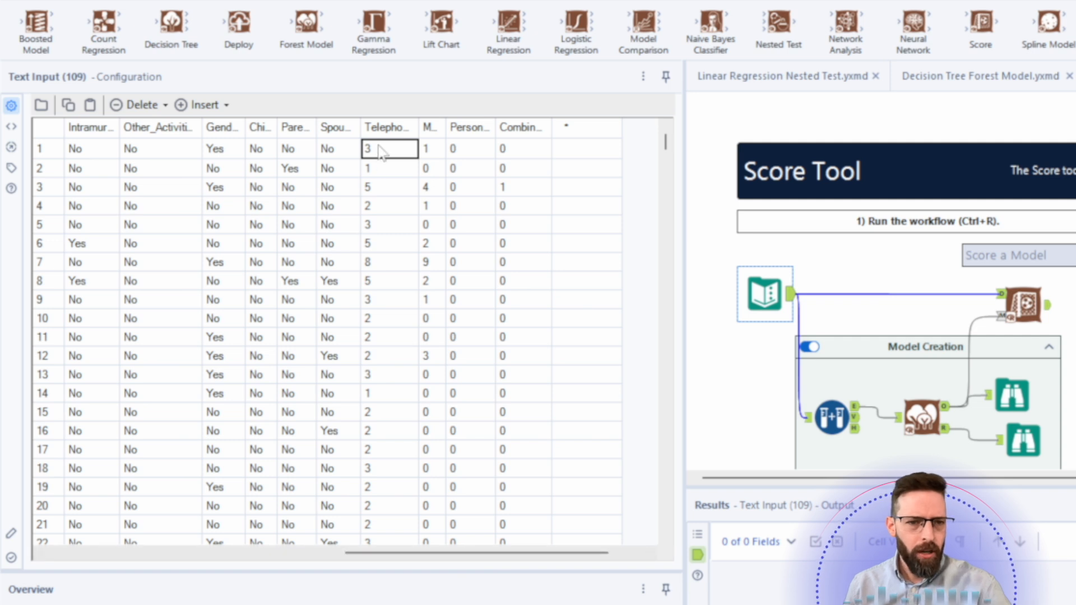
left_click_drag(385, 151, 401, 405)
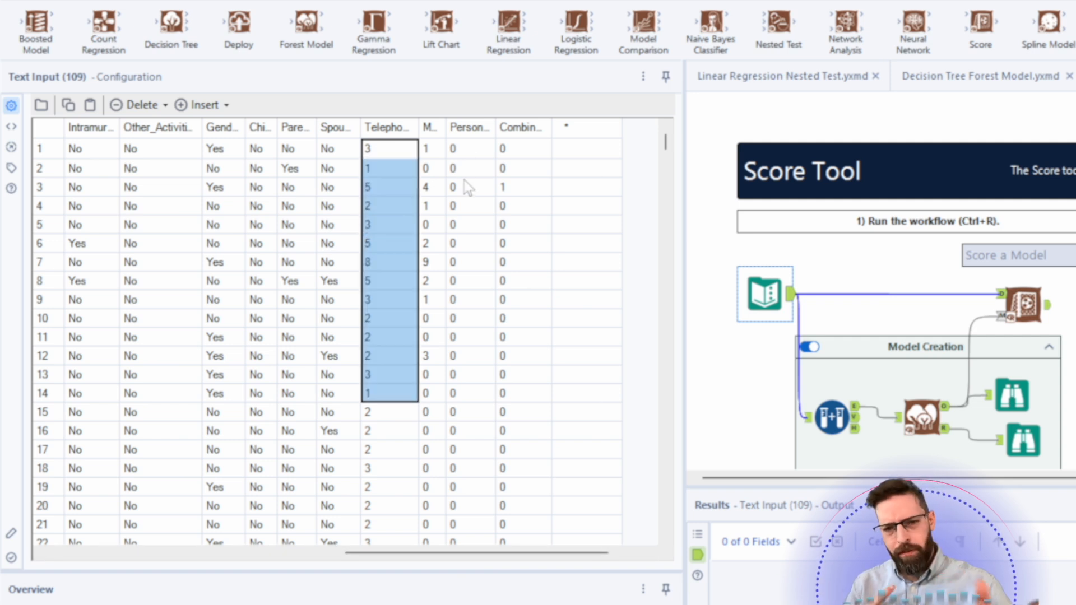
- Set the Create Samples tool's estimation sample percent to 70 and validation sample percent to 30
left_click(832, 417)
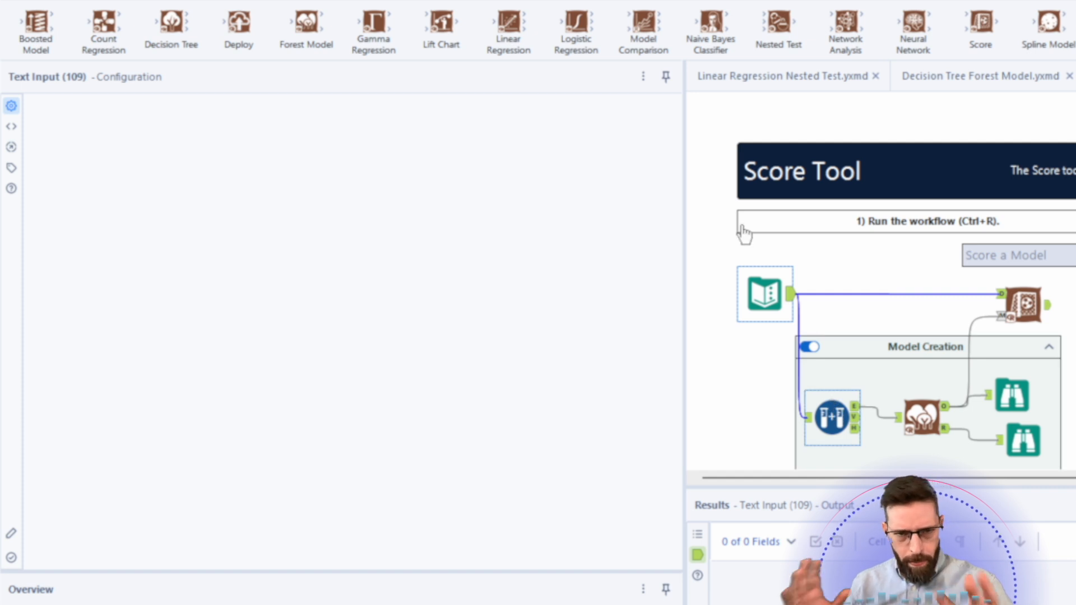
left_click(354, 1)
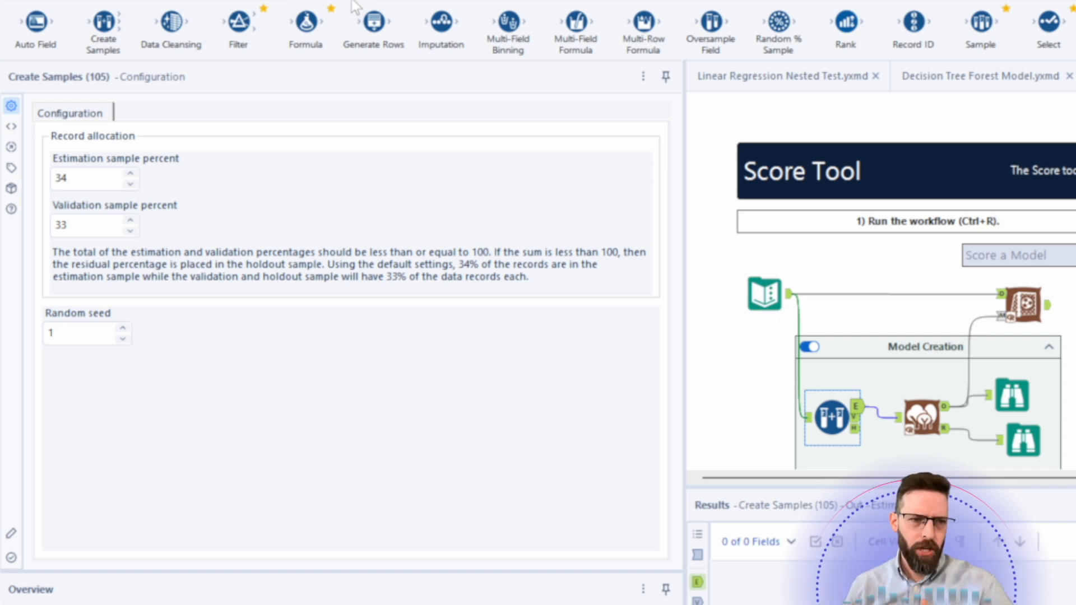
double_click(90, 183)
type("70")
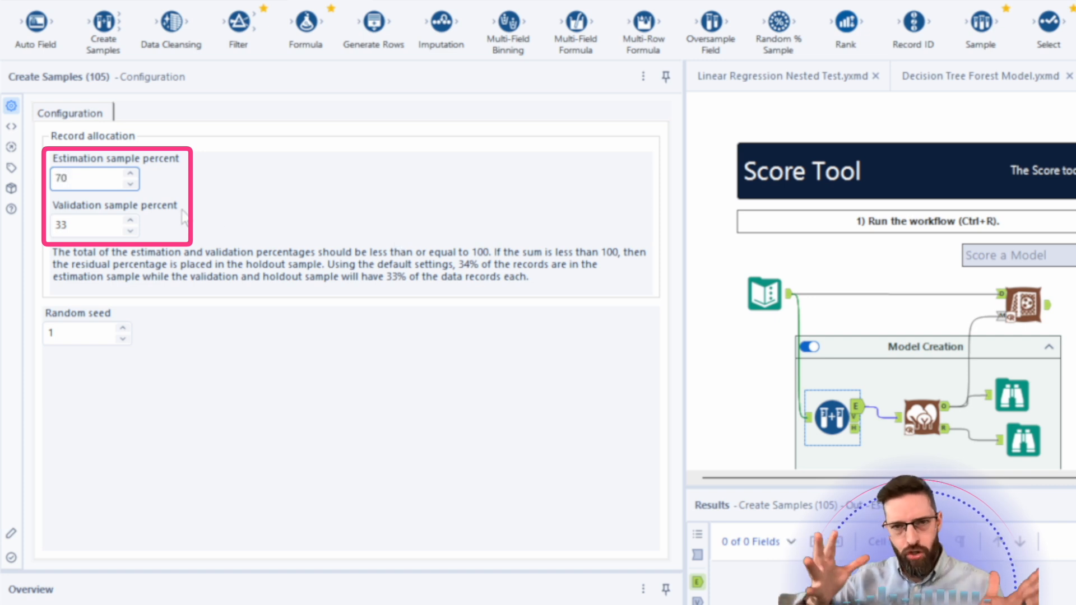
left_click_drag(106, 226, 16, 225)
type("30")
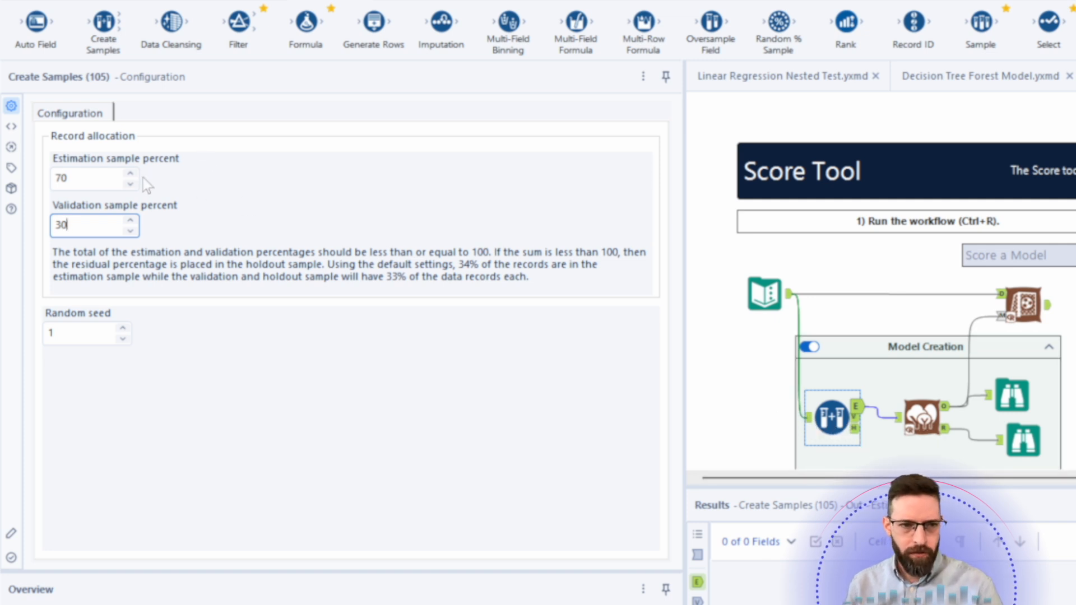
- Inspect the Create Samples tool's estimation and validation output anchors
left_click(860, 409)
left_click(865, 409)
left_click(857, 410)
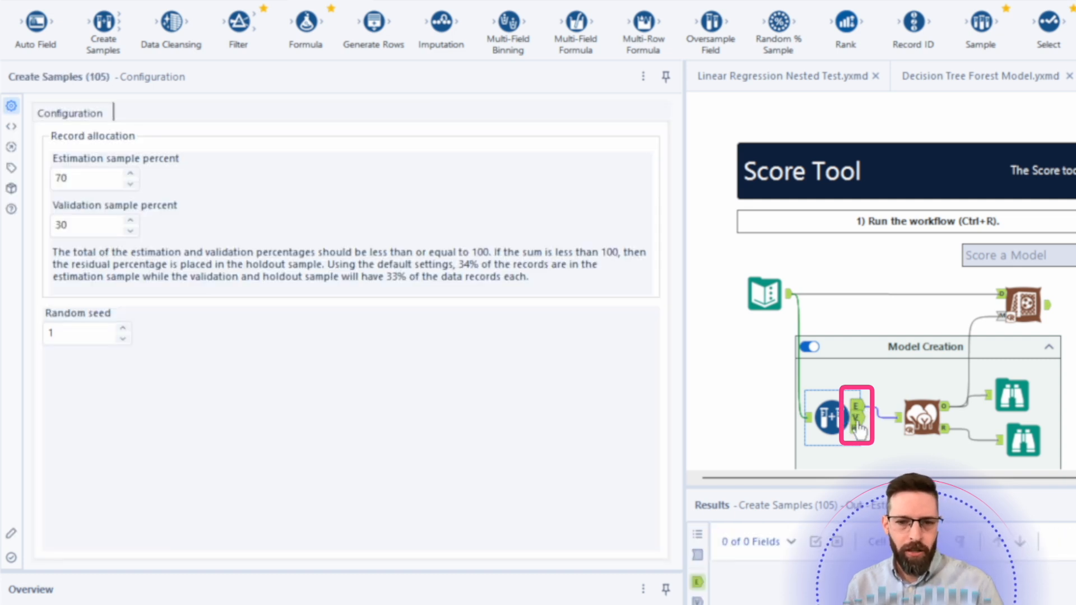
left_click(857, 421)
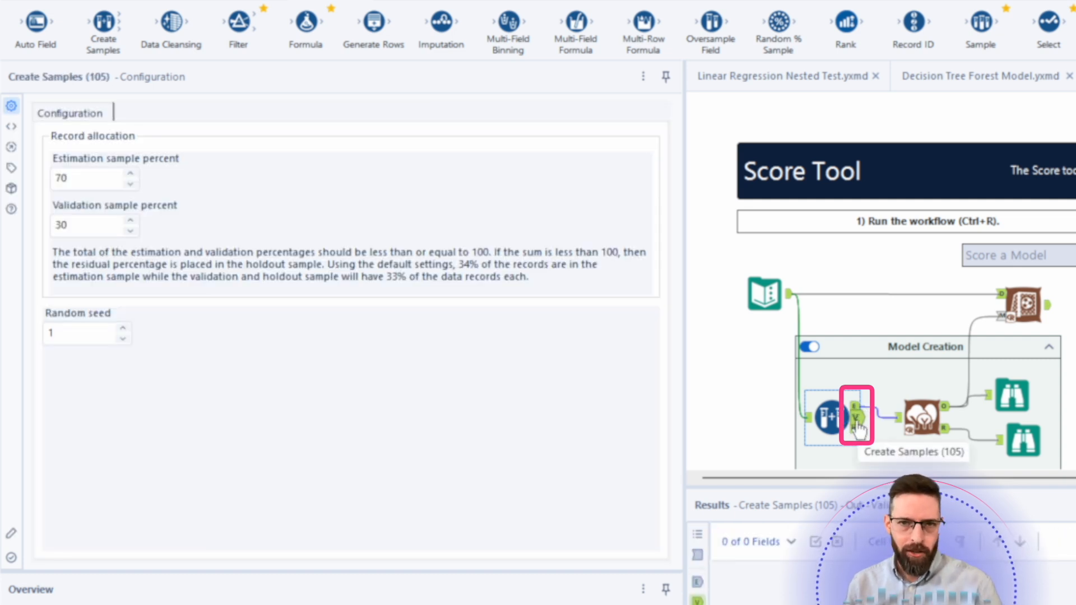
- Change the Create Samples estimation sample percent to 60
left_click(88, 175)
double_click(88, 175)
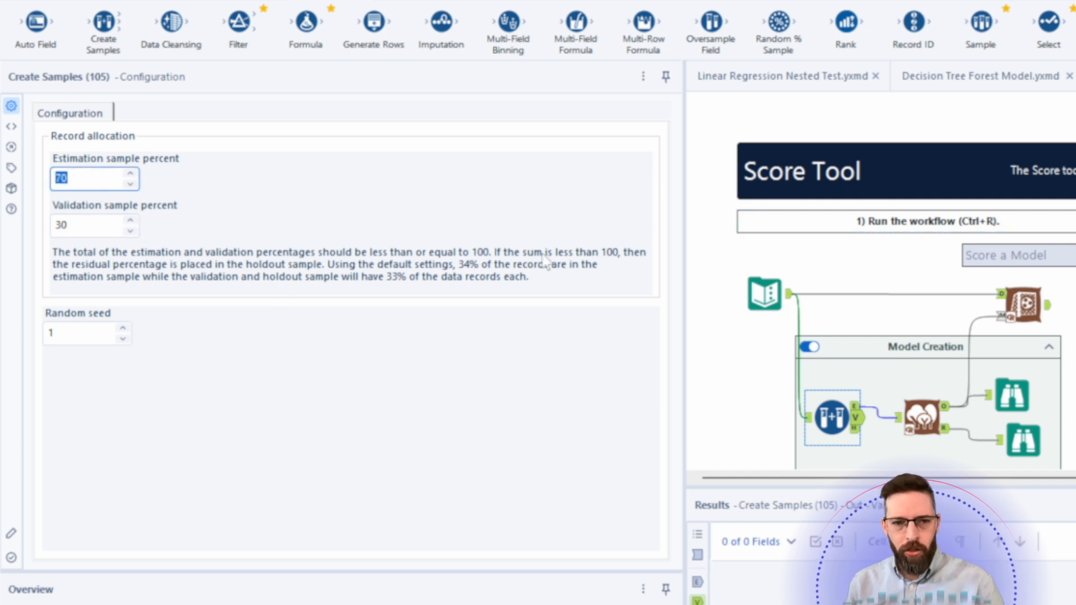
type("60")
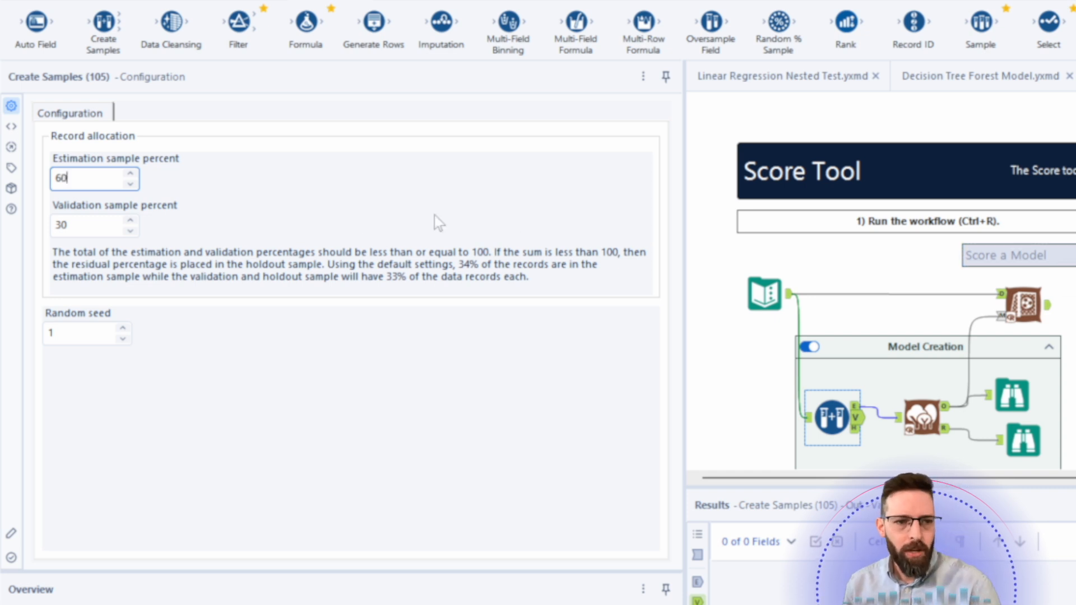
left_click(856, 423)
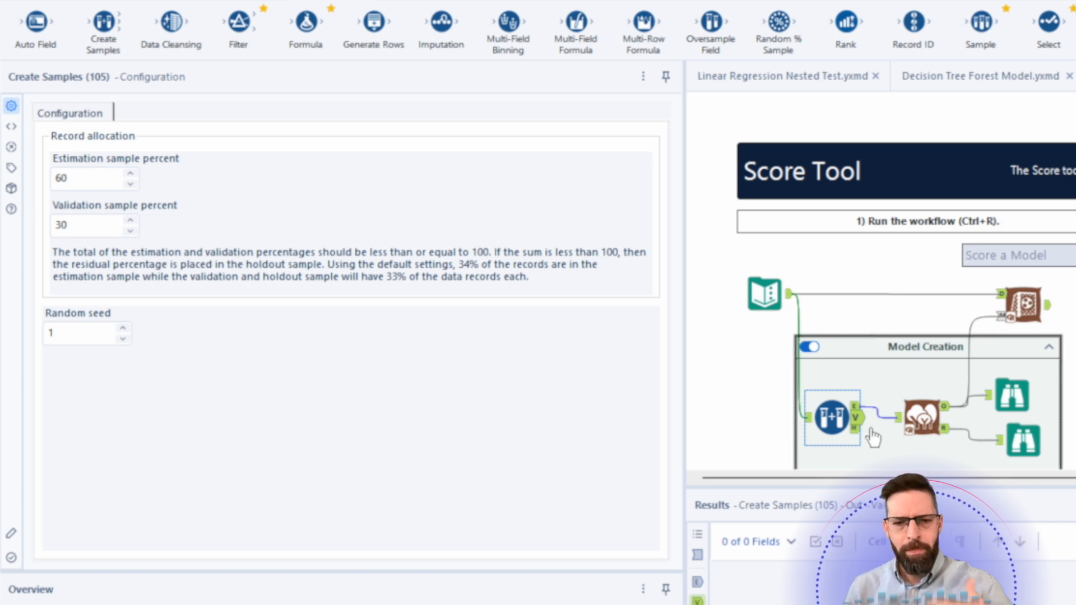
- Review the Forest Model tool's configuration and its target variable choices, keeping Donate as target
left_click(937, 417)
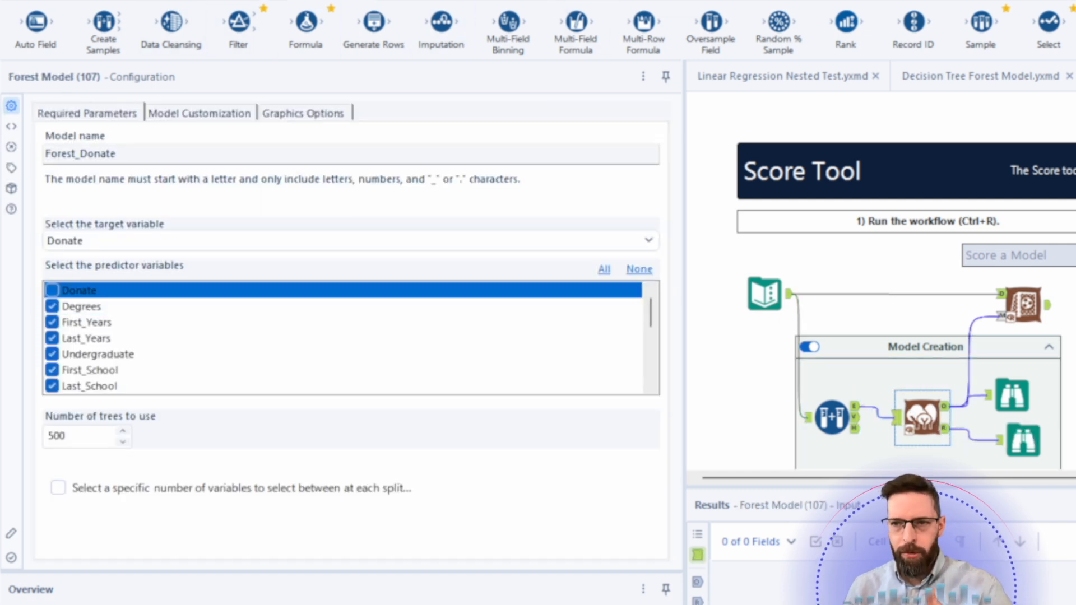
left_click(257, 1)
left_click(190, 1)
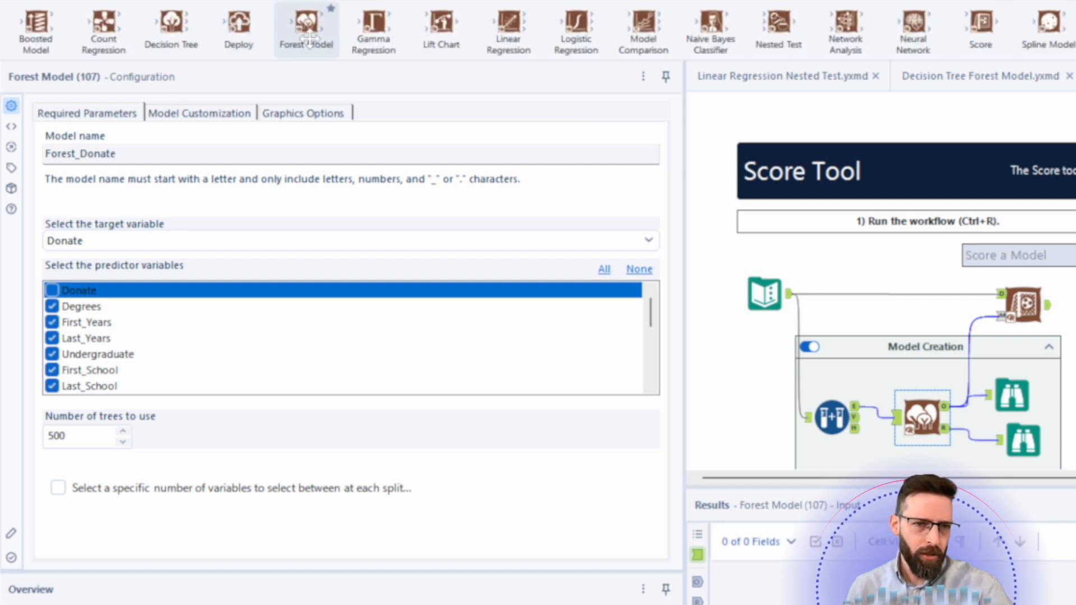
mouse_move(308, 40)
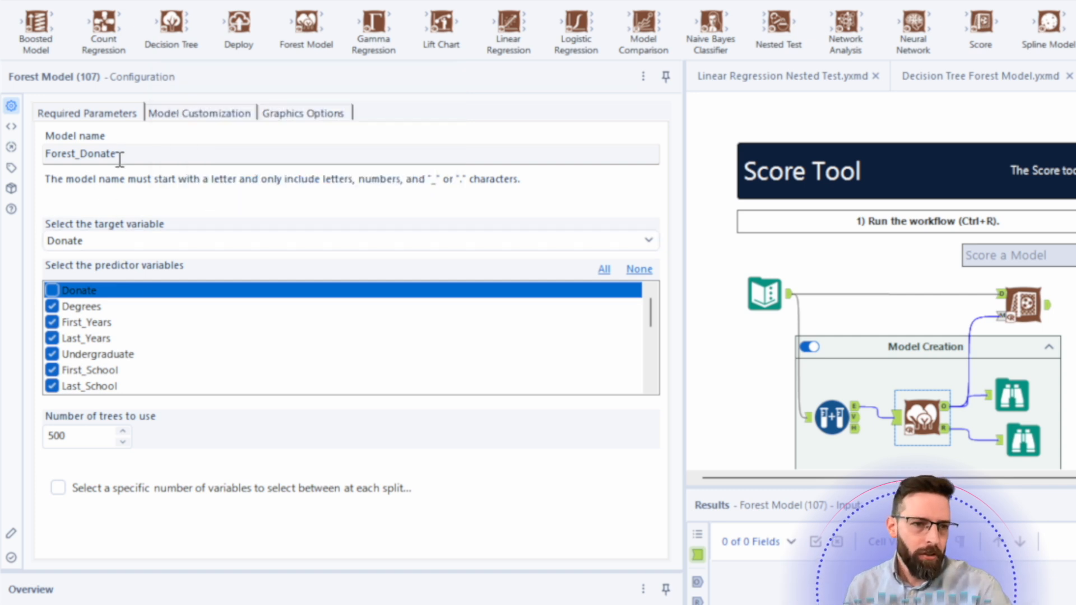
left_click(119, 241)
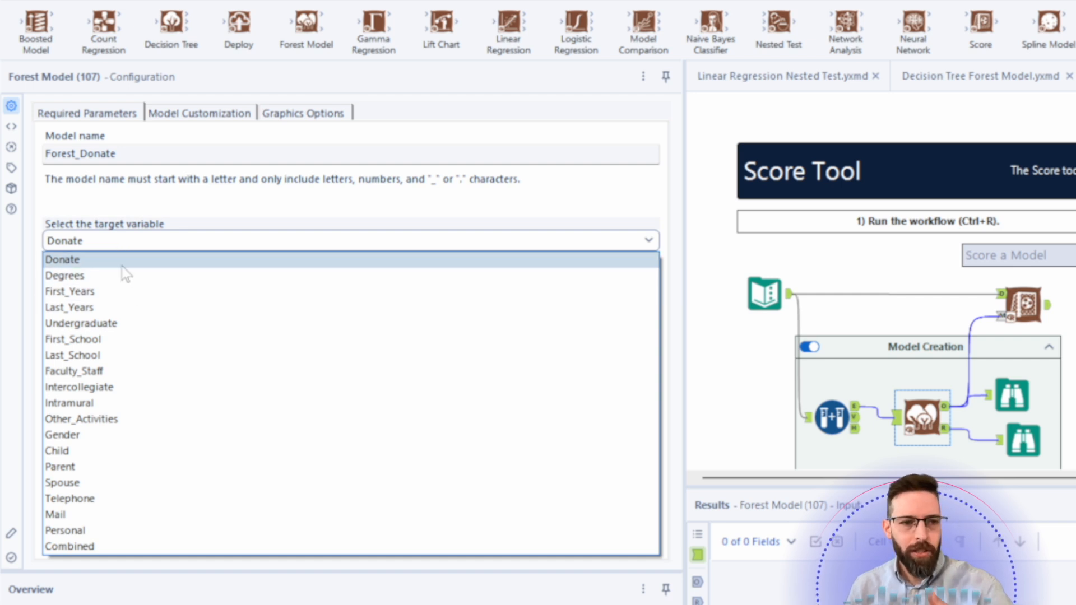
left_click(121, 261)
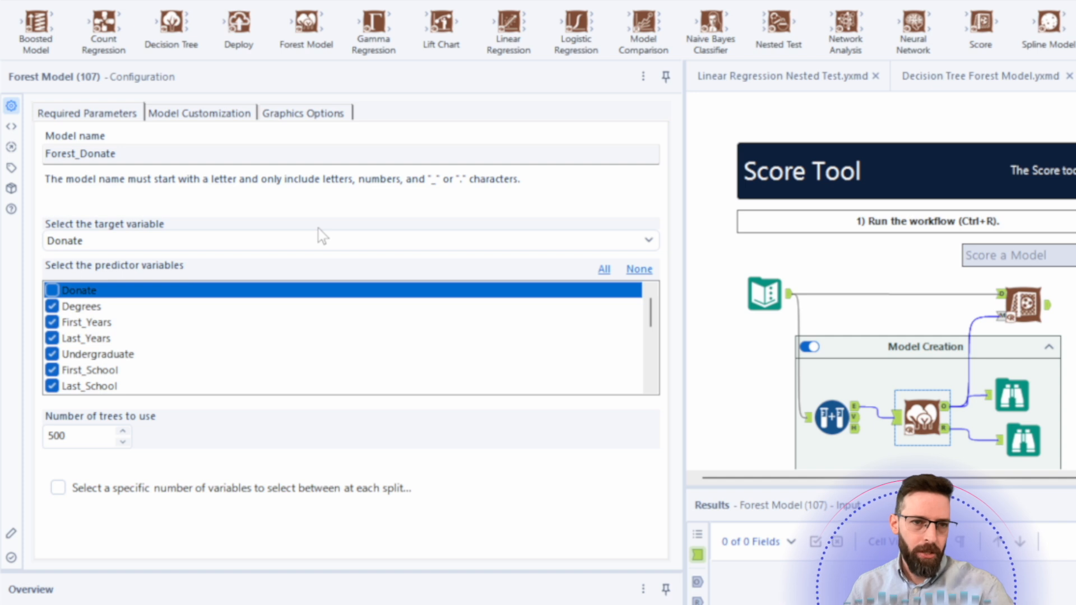
- Open the Linear Regression tool's example workflow and run it
mouse_move(508, 23)
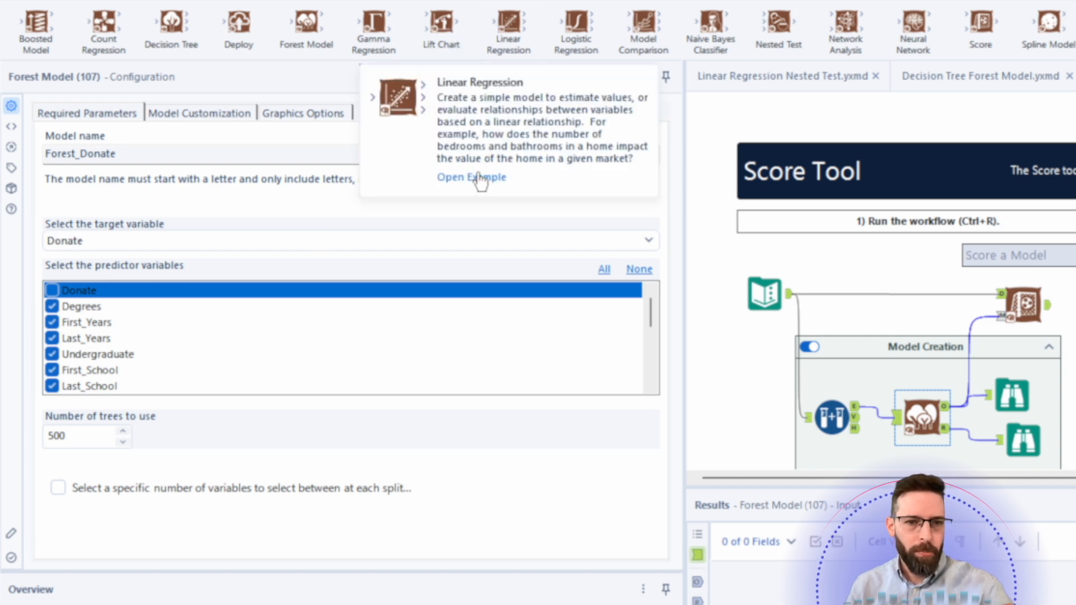
left_click(480, 178)
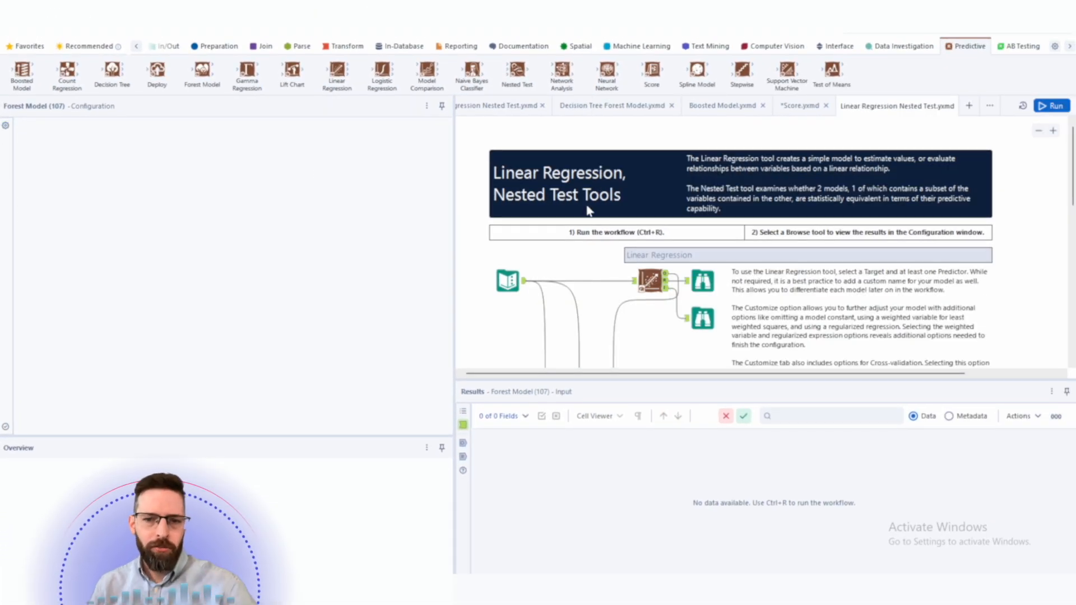
left_click(595, 244)
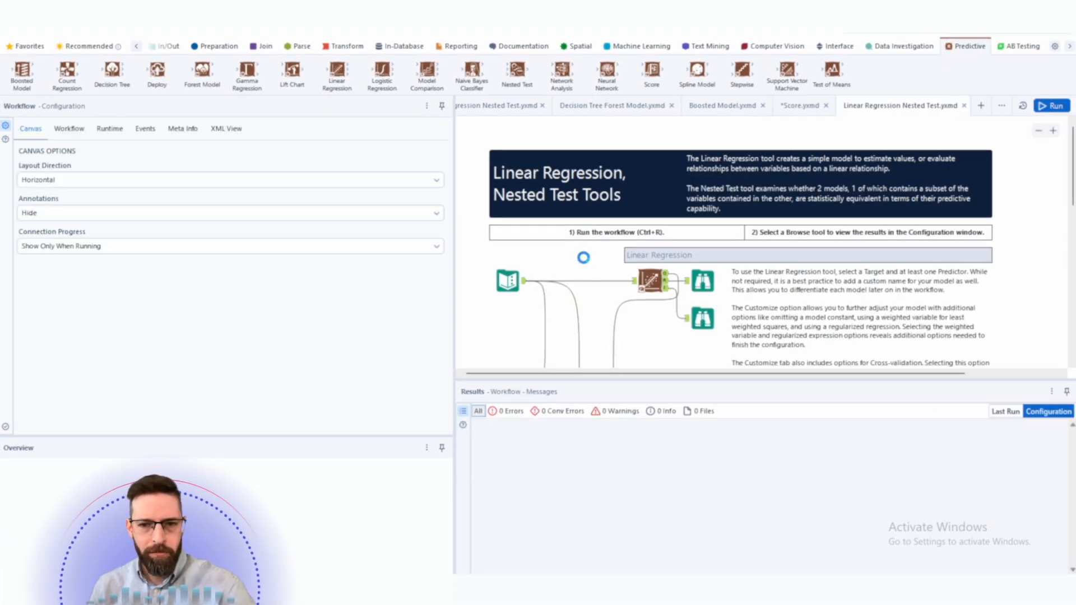
scroll(585, 261, "down", 2)
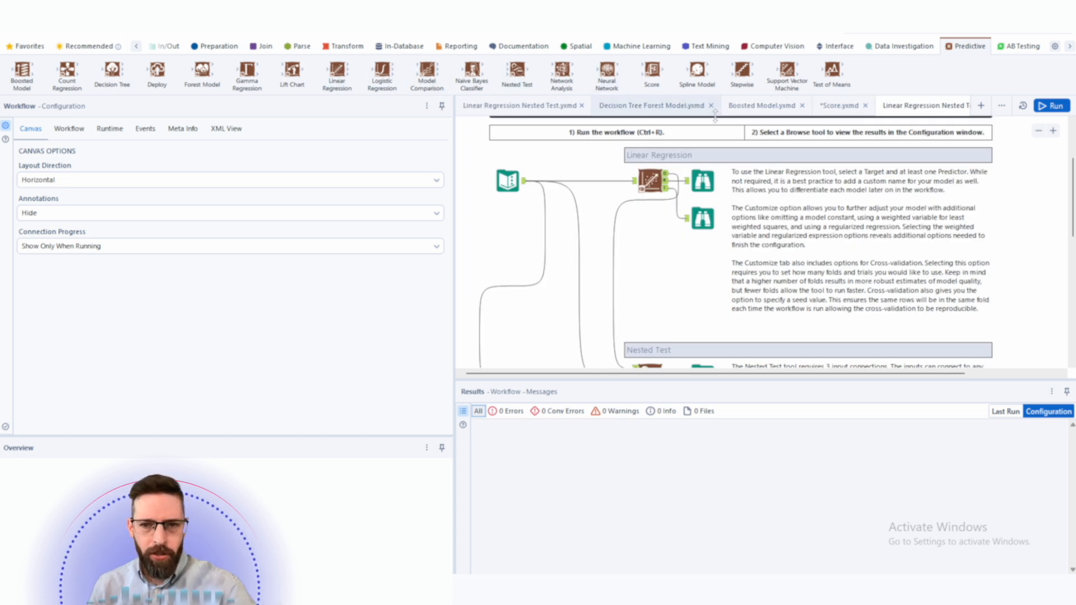
left_click(1051, 106)
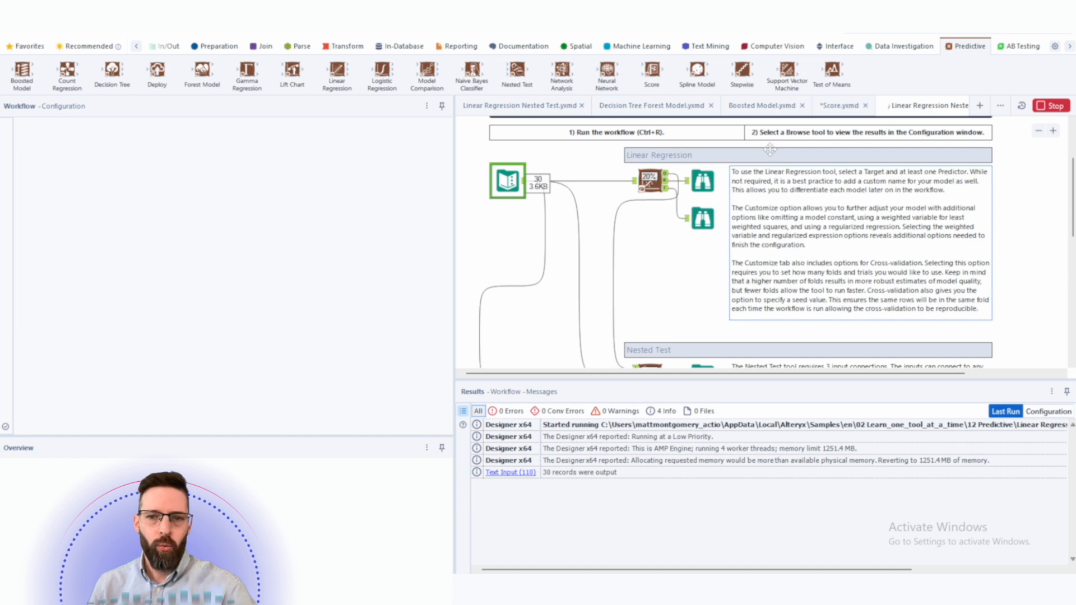
- Examine the example workflow's layout and the Text Input tool's data
scroll(616, 238, "down", 3)
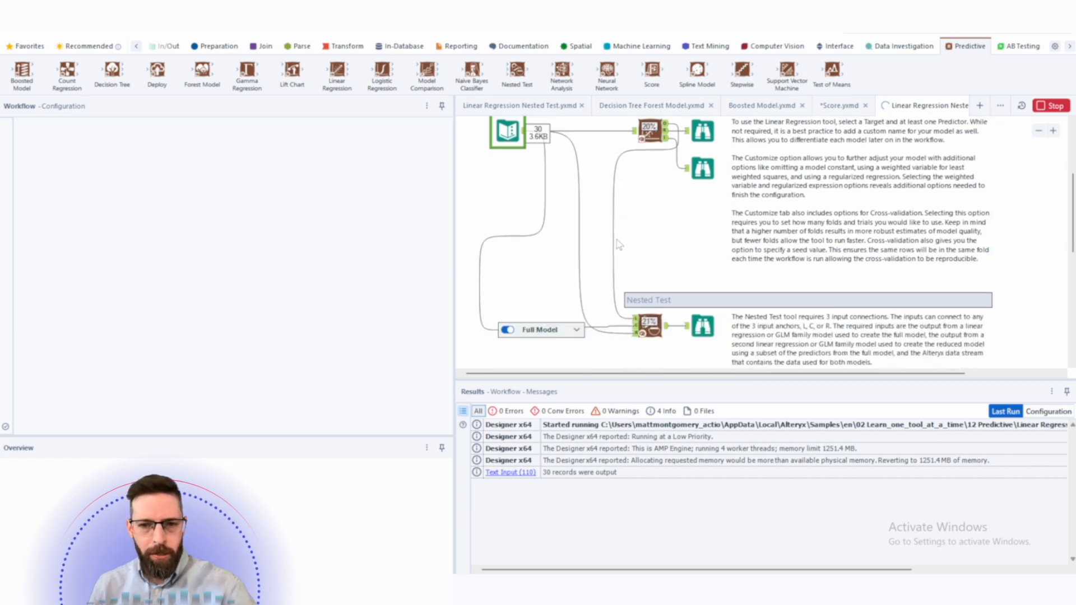
scroll(605, 243, "up", 1)
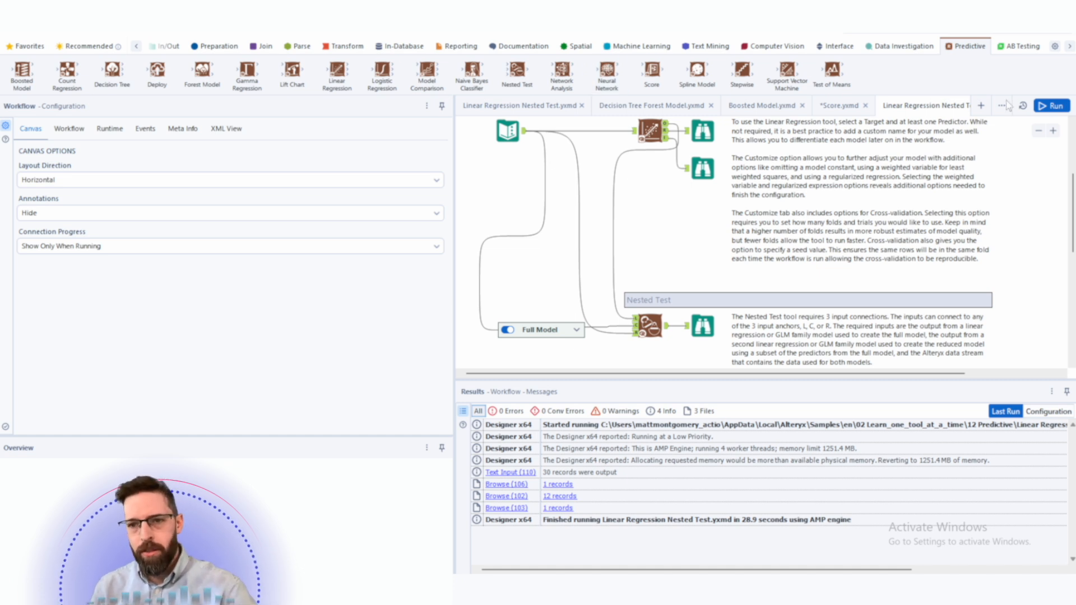
left_click(1038, 130)
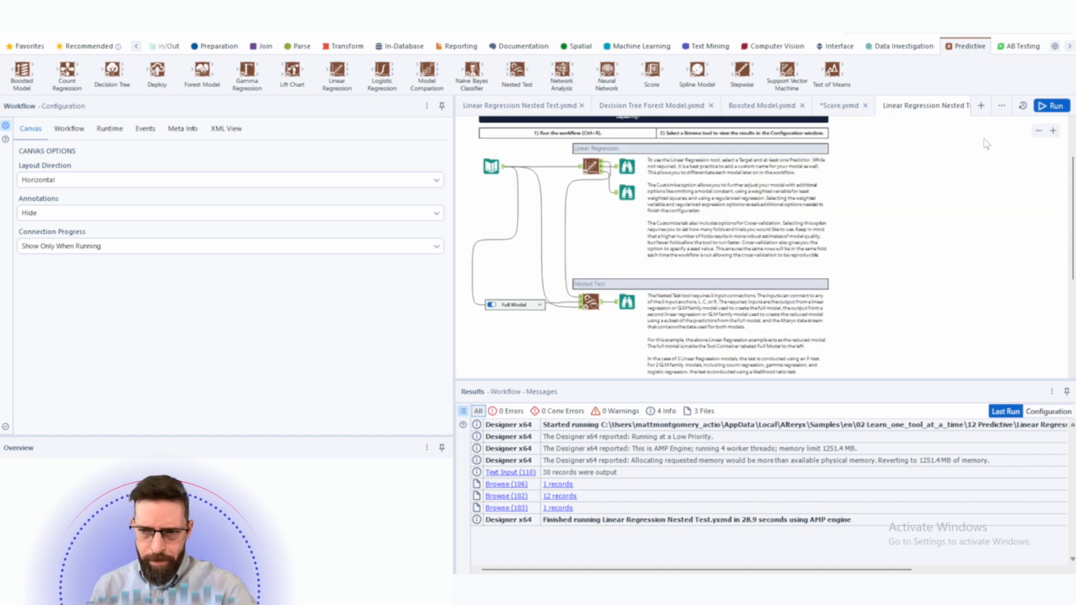
left_click(1052, 131)
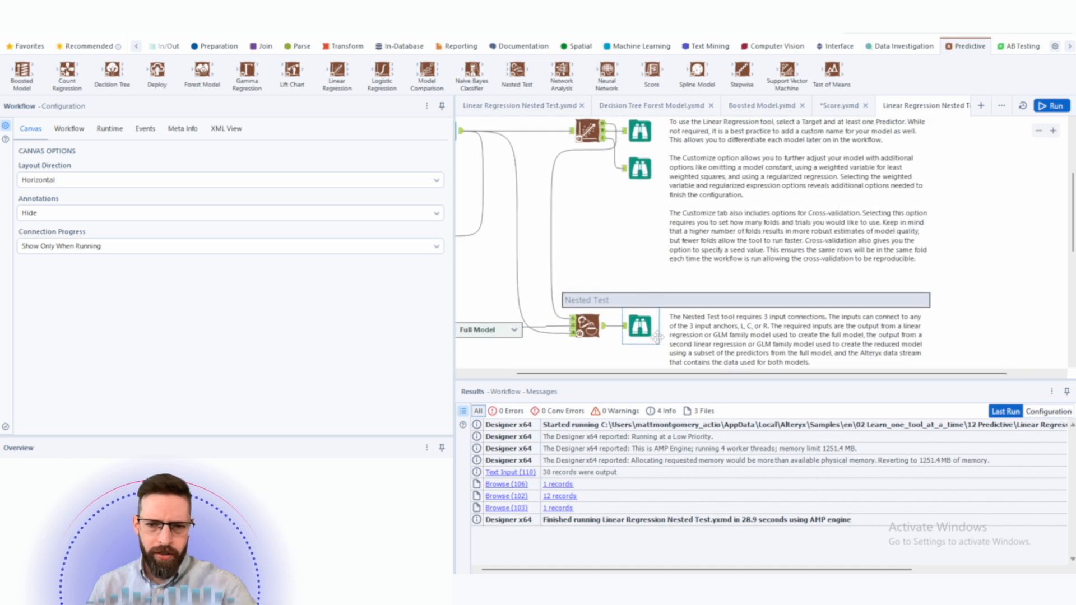
left_click_drag(518, 374, 468, 373)
left_click(508, 132)
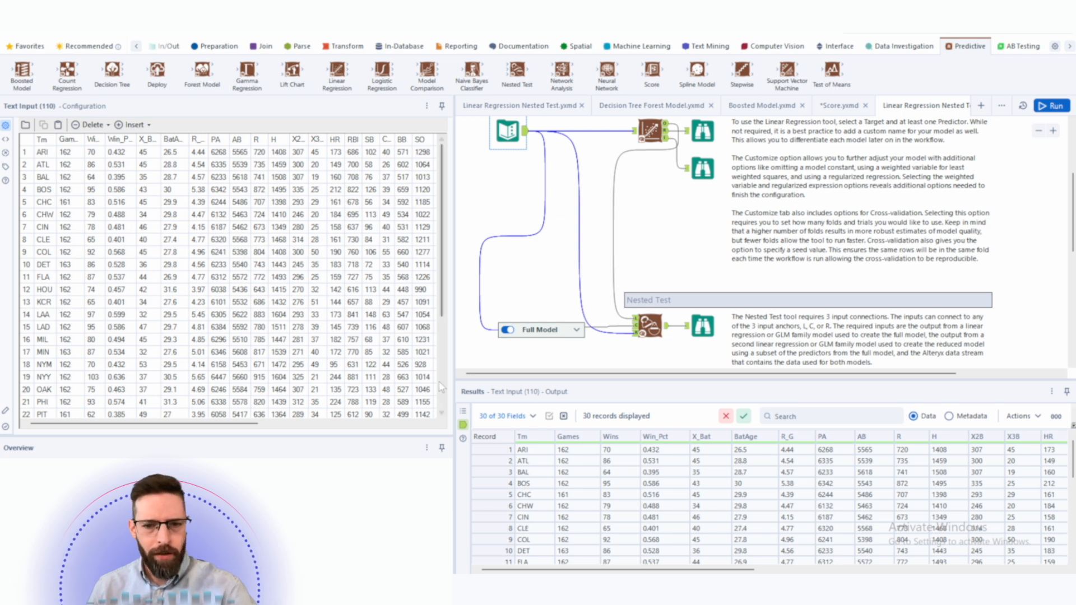
- Examine the Text Input's team statistics columns in the results grid
left_click_drag(532, 452, 535, 540)
left_click_drag(584, 452, 586, 535)
left_click_drag(621, 453, 620, 523)
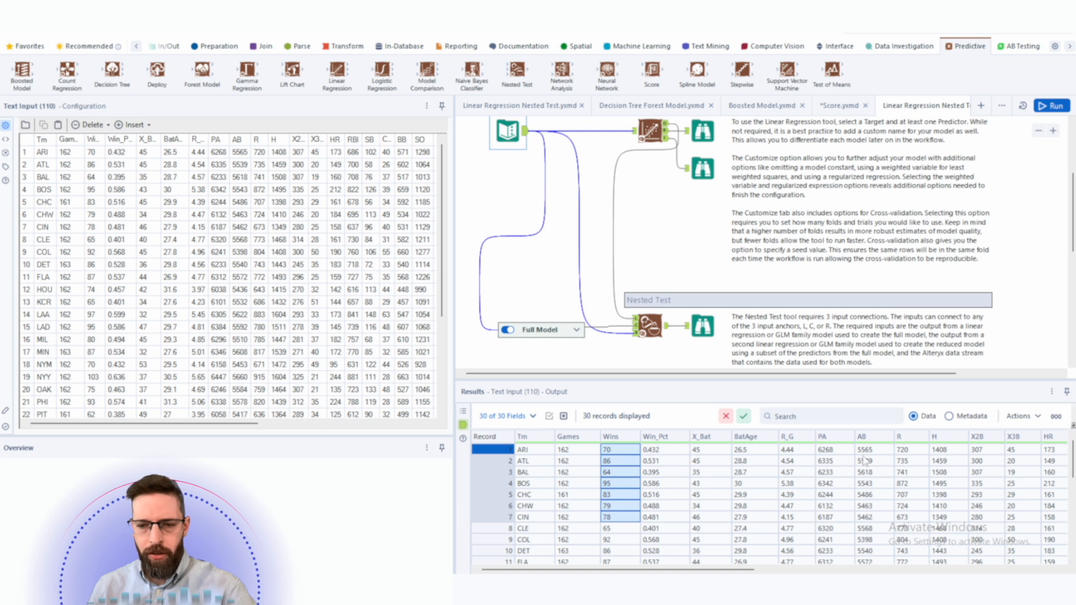
scroll(675, 504, "right", 5)
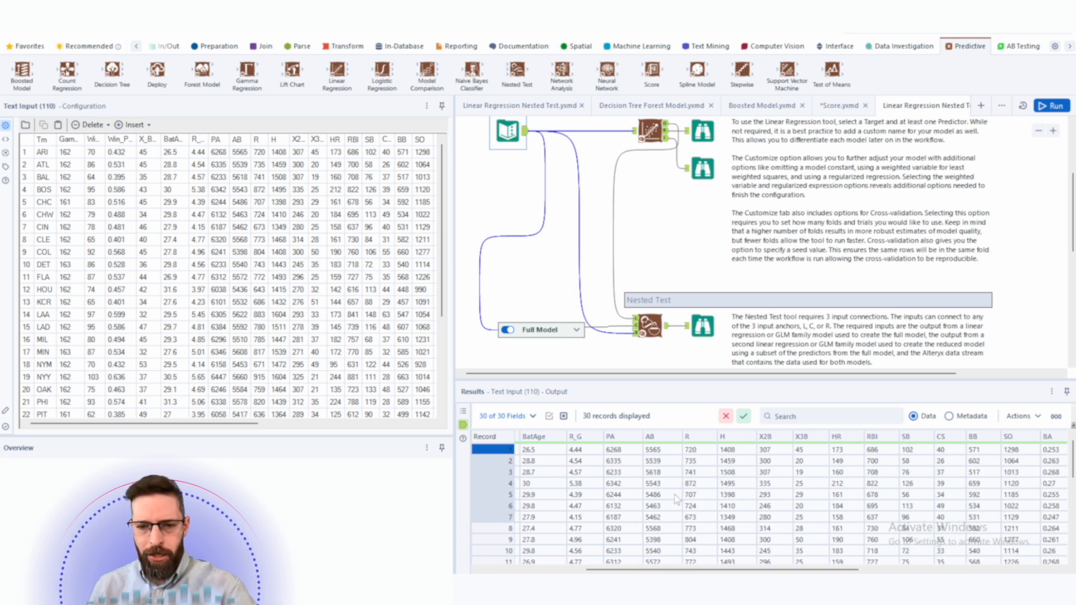
left_click_drag(733, 450, 734, 517)
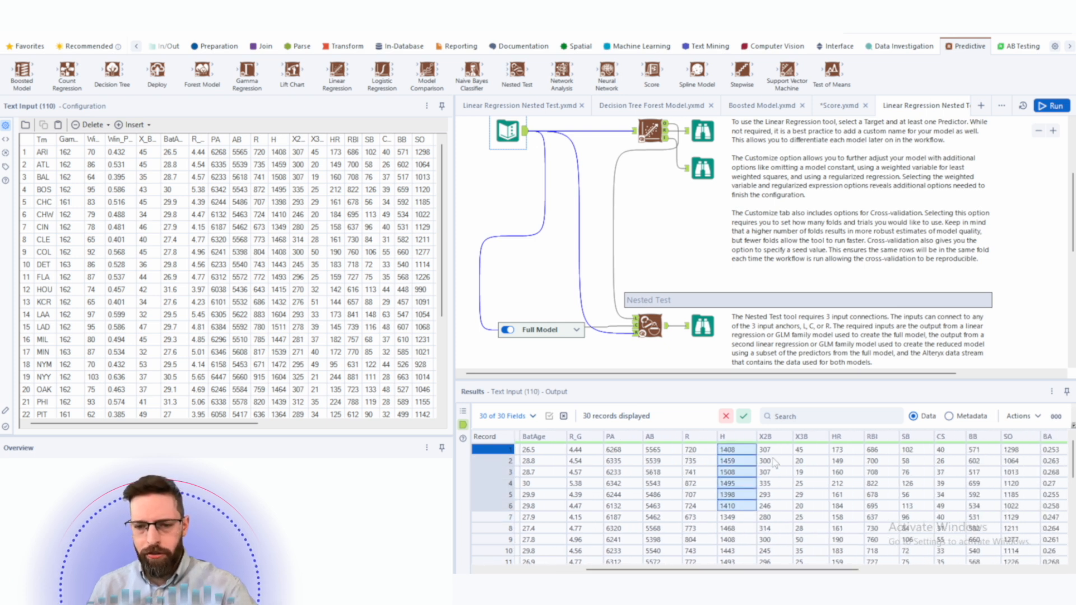
left_click_drag(768, 570, 665, 571)
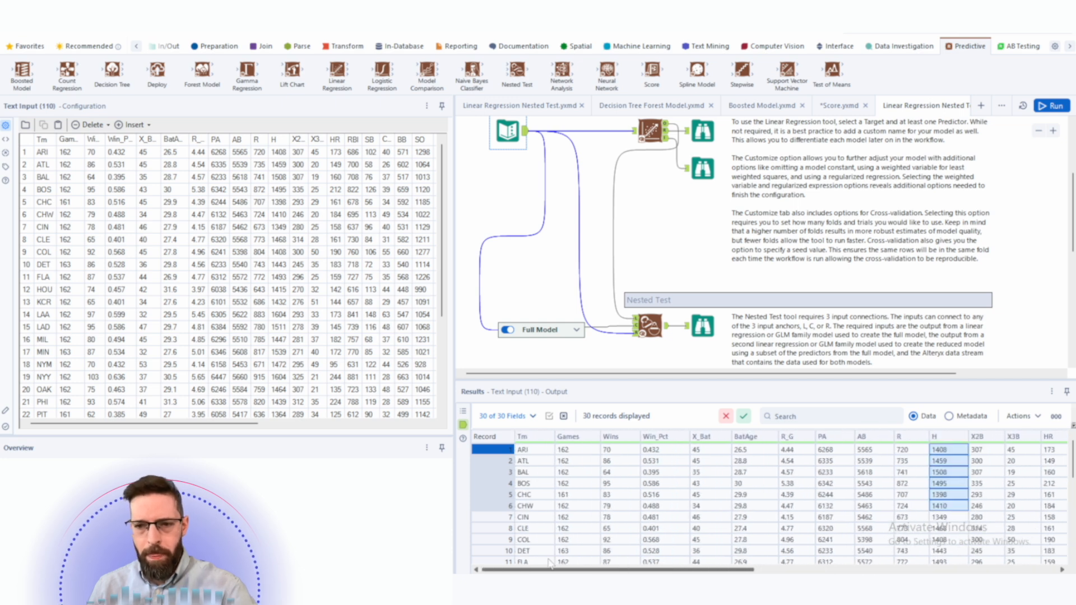
- Review the reduced Linear Regression tool's target variable R_G and its SLG and OPS predictors
left_click(652, 138)
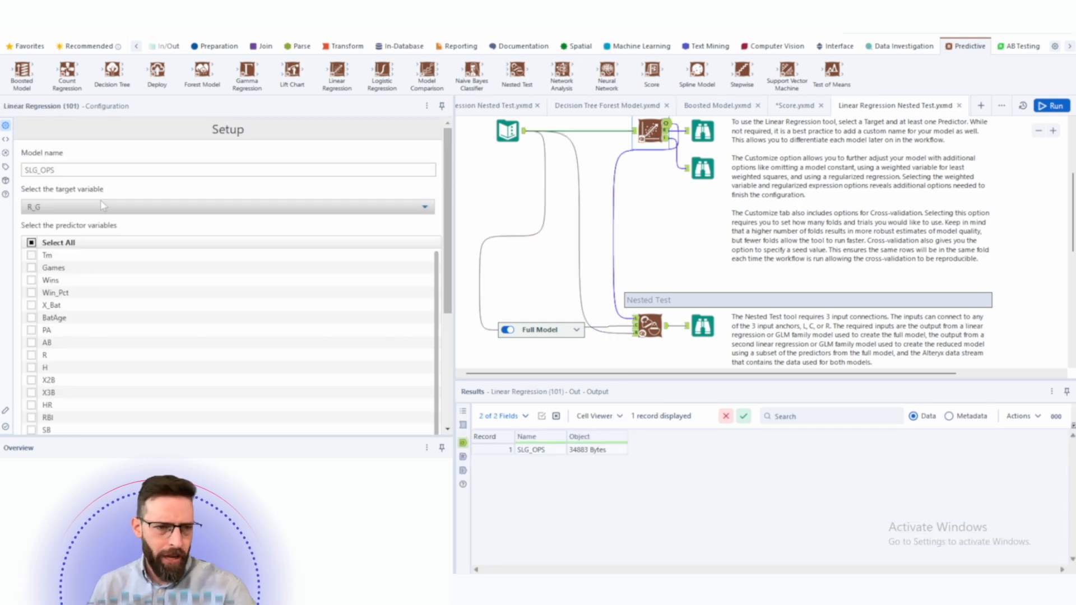
left_click(84, 208)
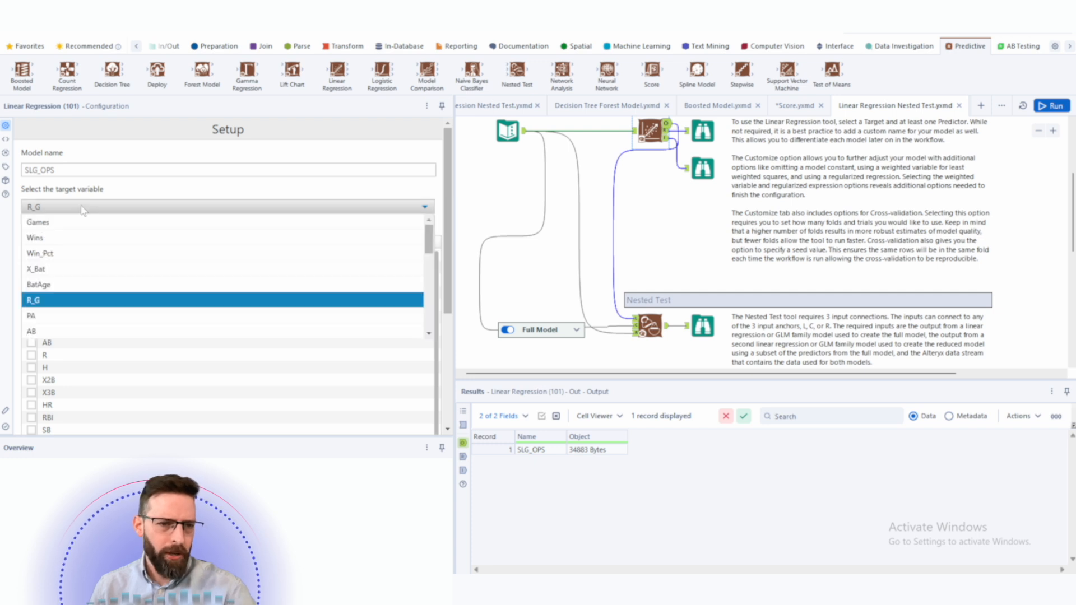
left_click(54, 212)
scroll(151, 301, "down", 2)
scroll(152, 301, "down", 3)
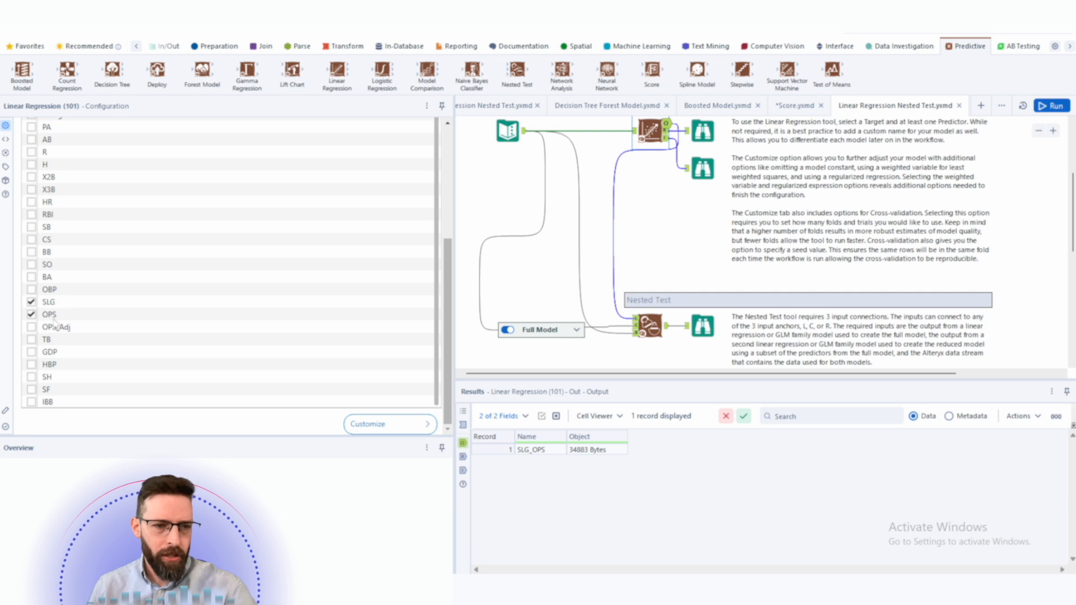
scroll(49, 302, "up", 1)
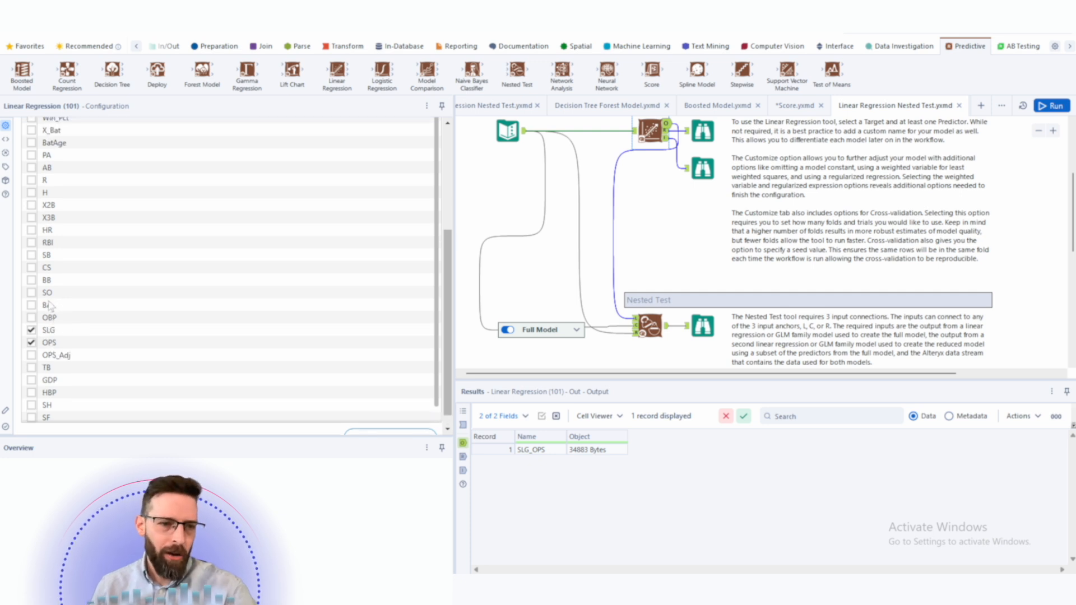
scroll(50, 306, "up", 5)
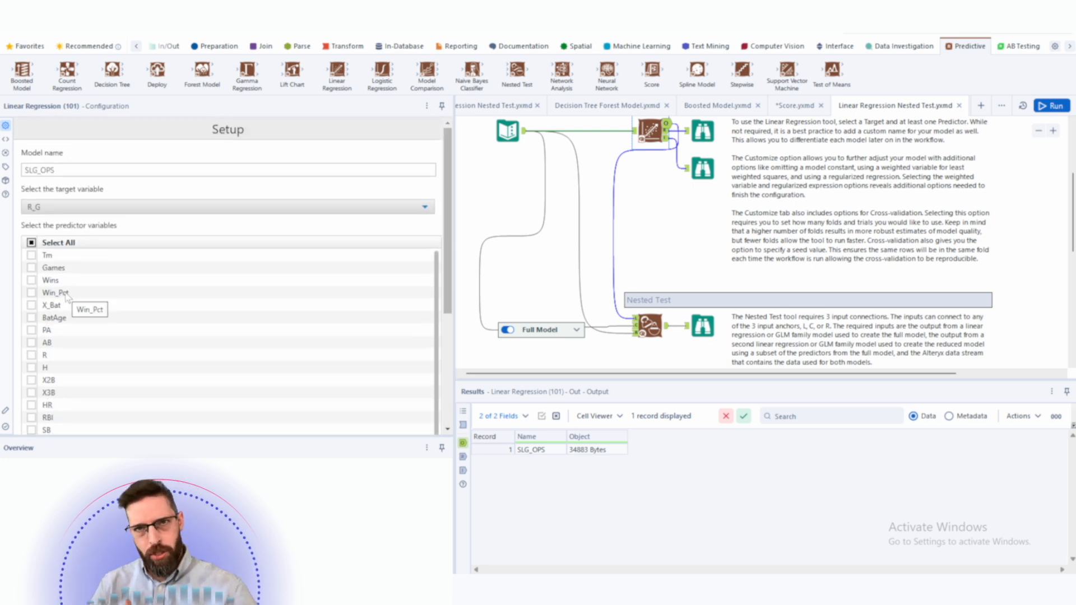
scroll(62, 300, "down", 5)
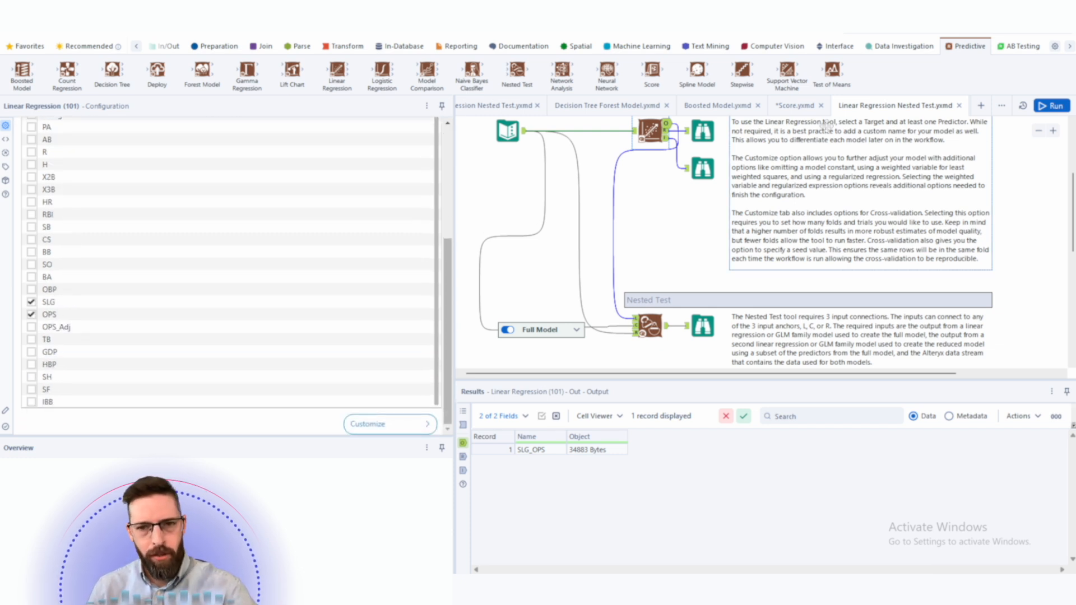
- Inspect the Full Model container and its Linear Regression tool's target and predictor selections
left_click(575, 331)
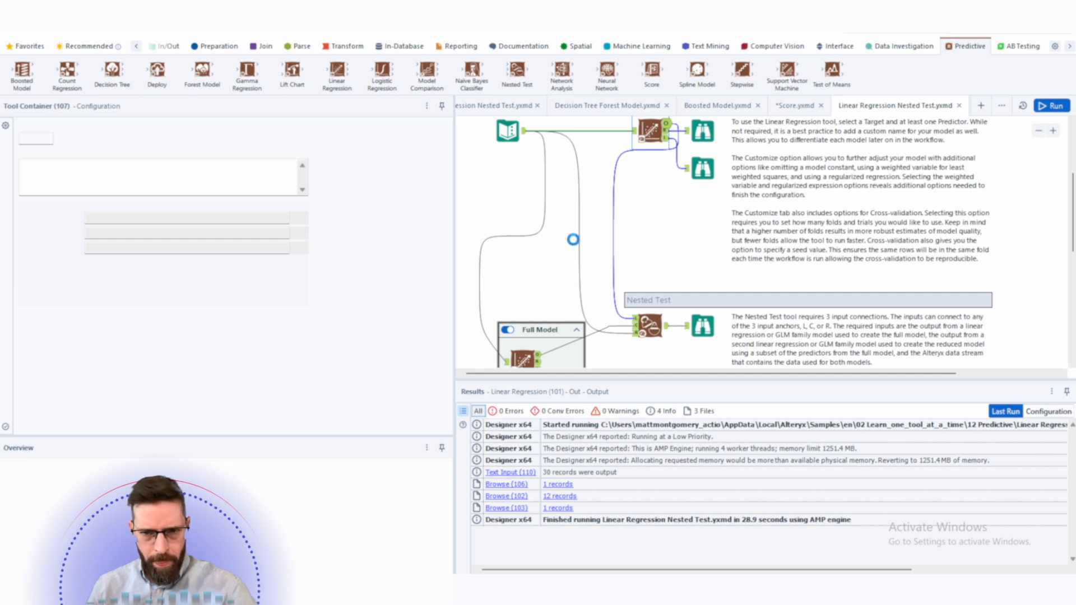
scroll(644, 297, "down", 1)
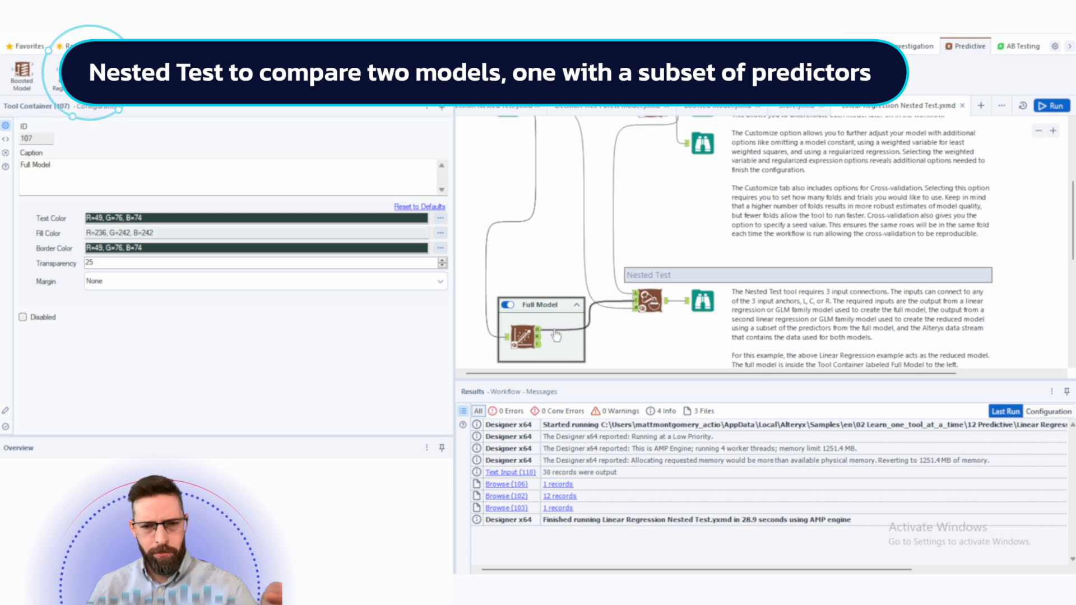
left_click(520, 335)
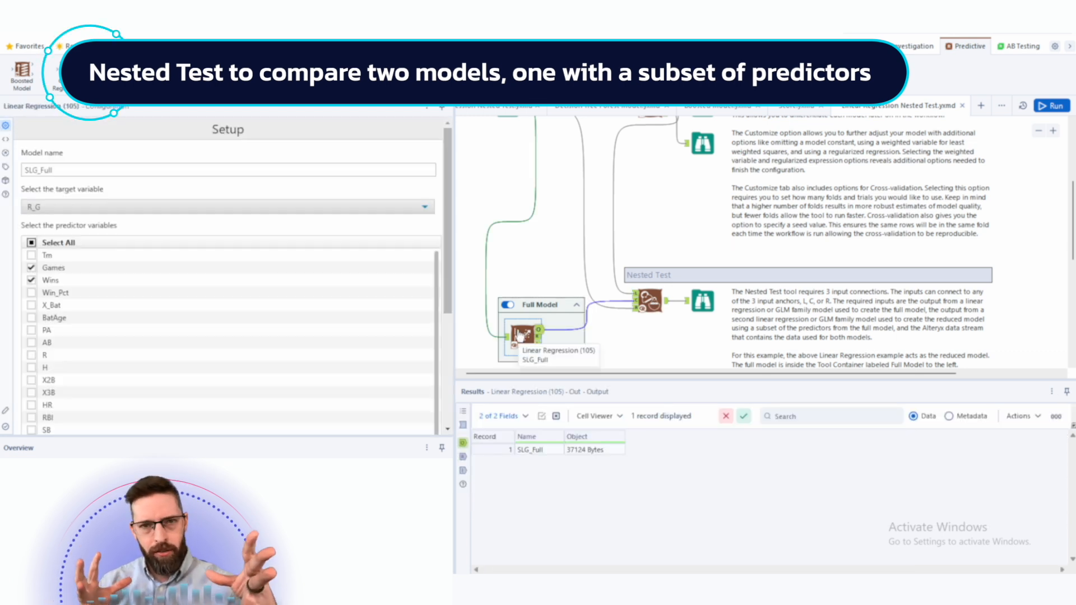
scroll(549, 303, "up", 3)
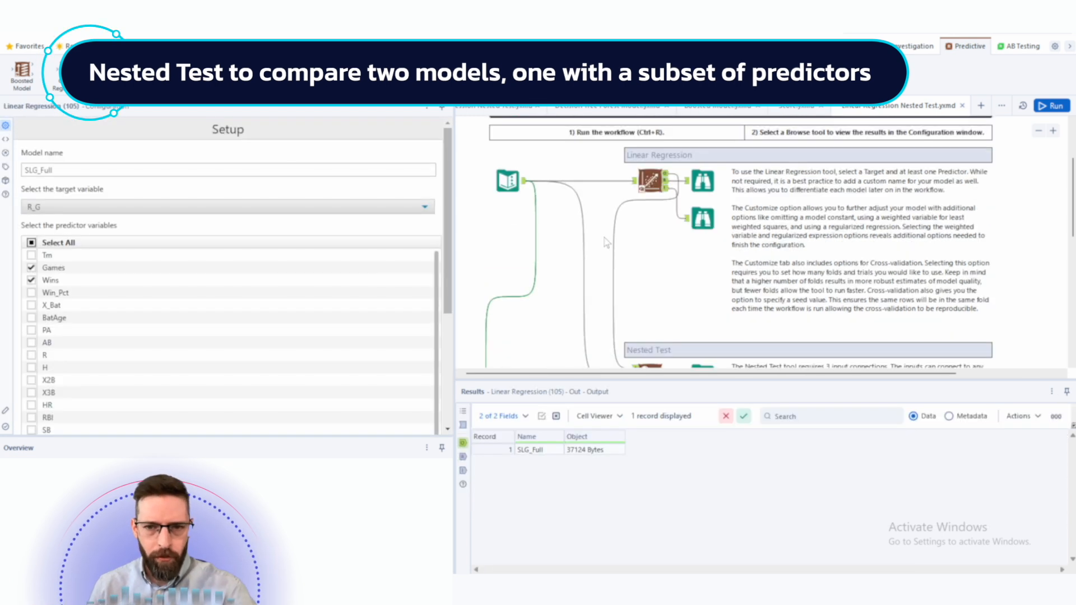
scroll(565, 238, "down", 2)
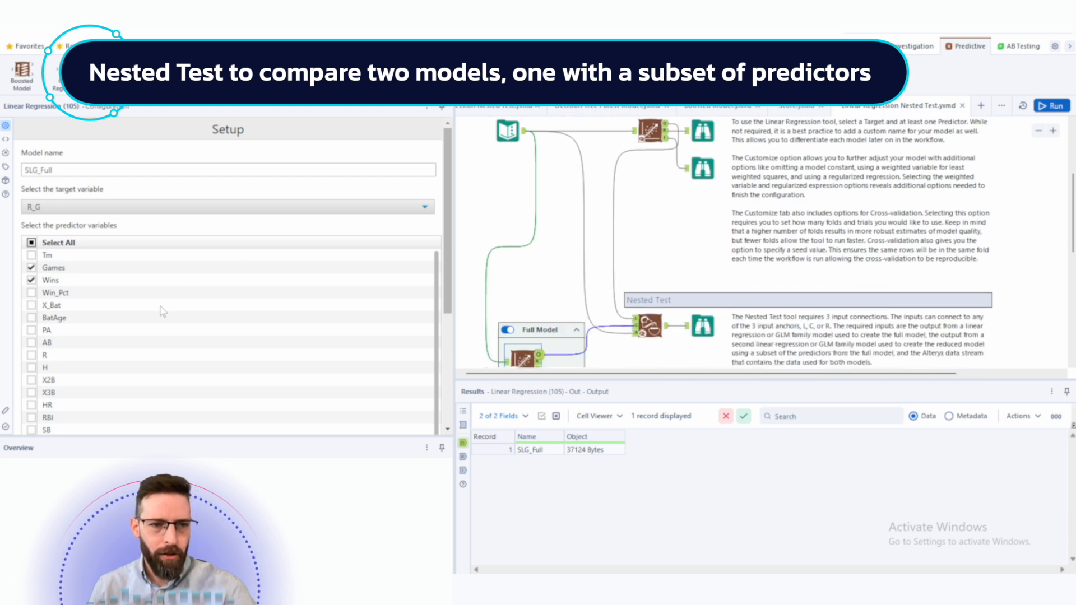
scroll(163, 311, "down", 3)
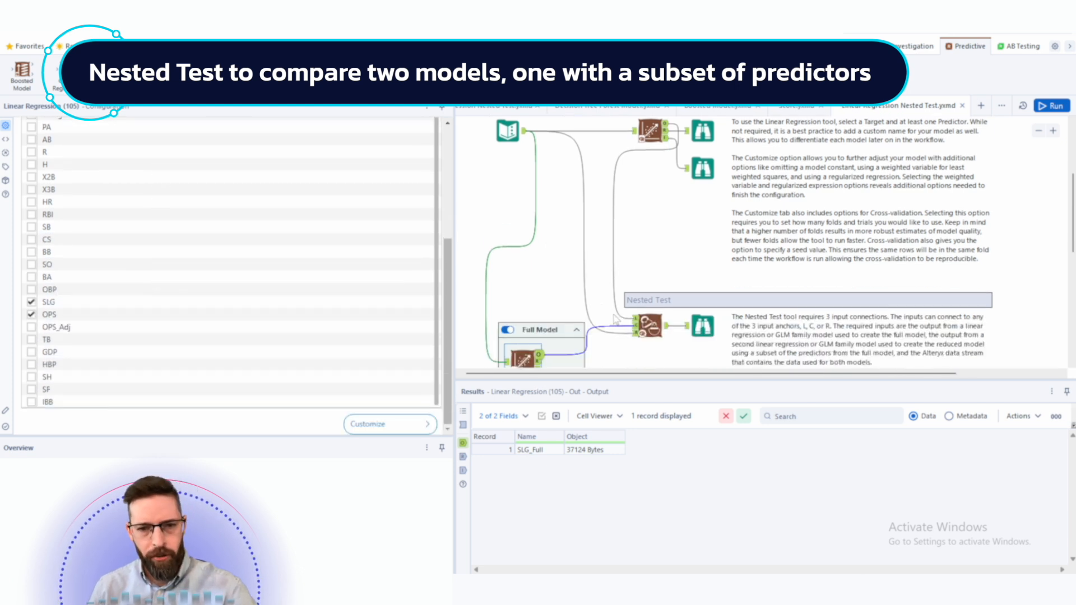
scroll(537, 316, "down", 1)
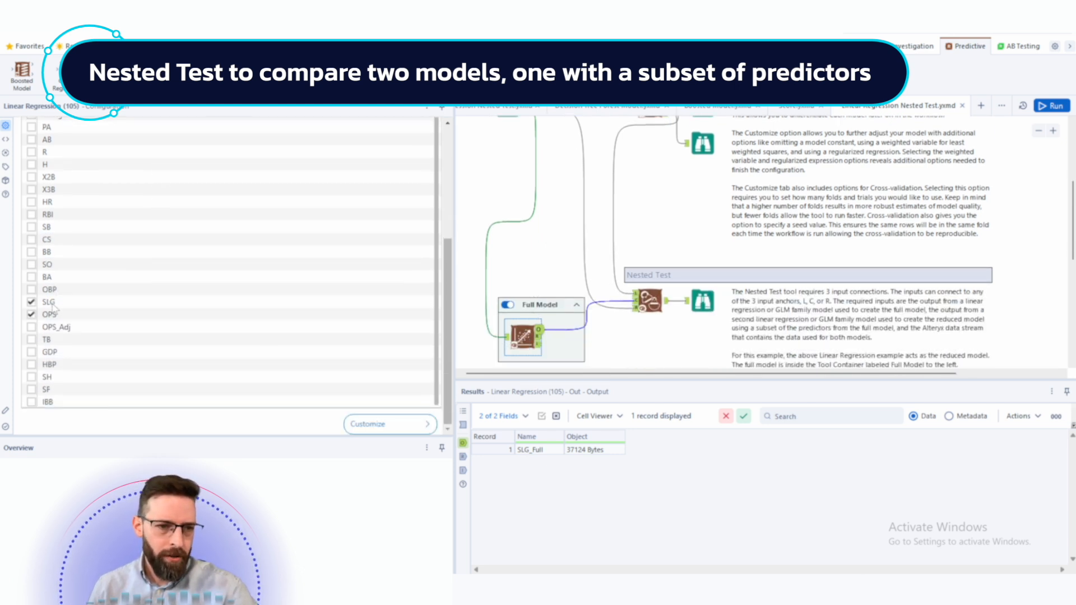
scroll(51, 314, "up", 5)
scroll(52, 313, "up", 1)
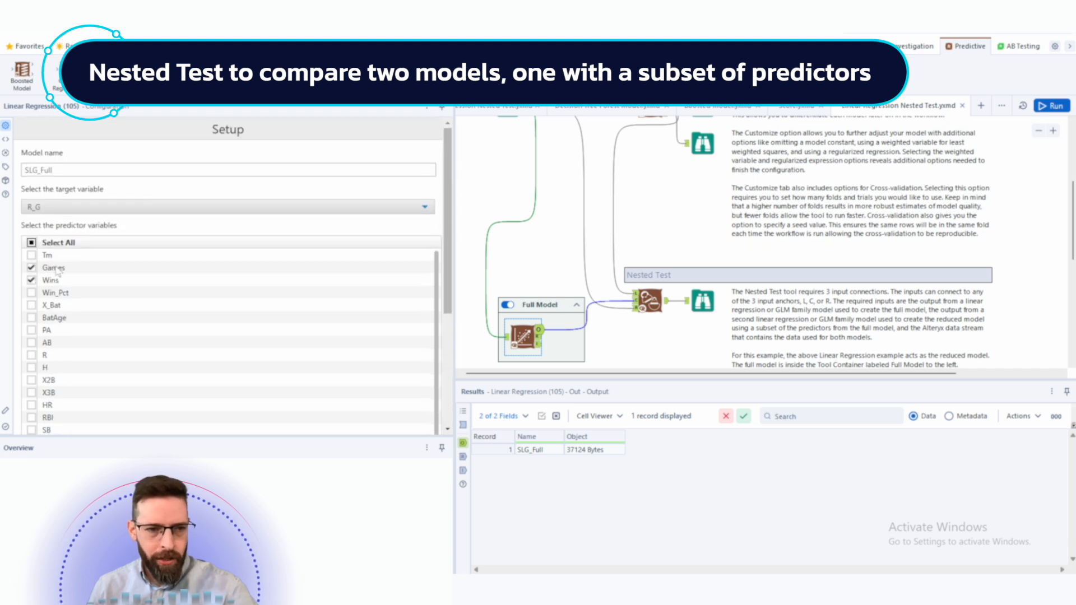
scroll(605, 180, "up", 3)
- Examine the Nested Test Browse report comparing the full and reduced regression models
left_click(650, 180)
scroll(184, 307, "down", 8)
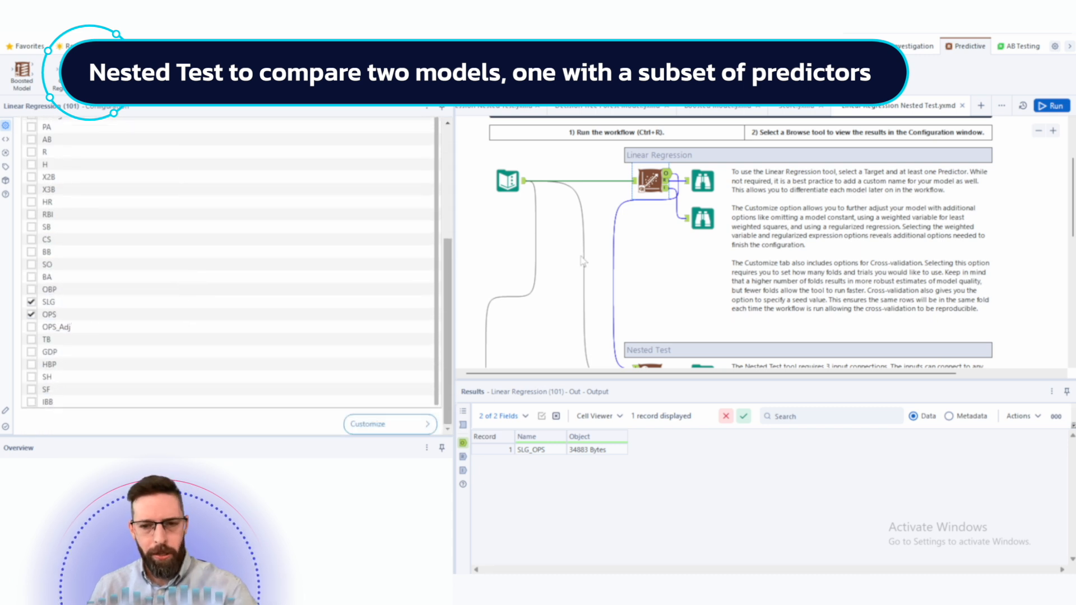
scroll(667, 267, "down", 3)
left_click(695, 303)
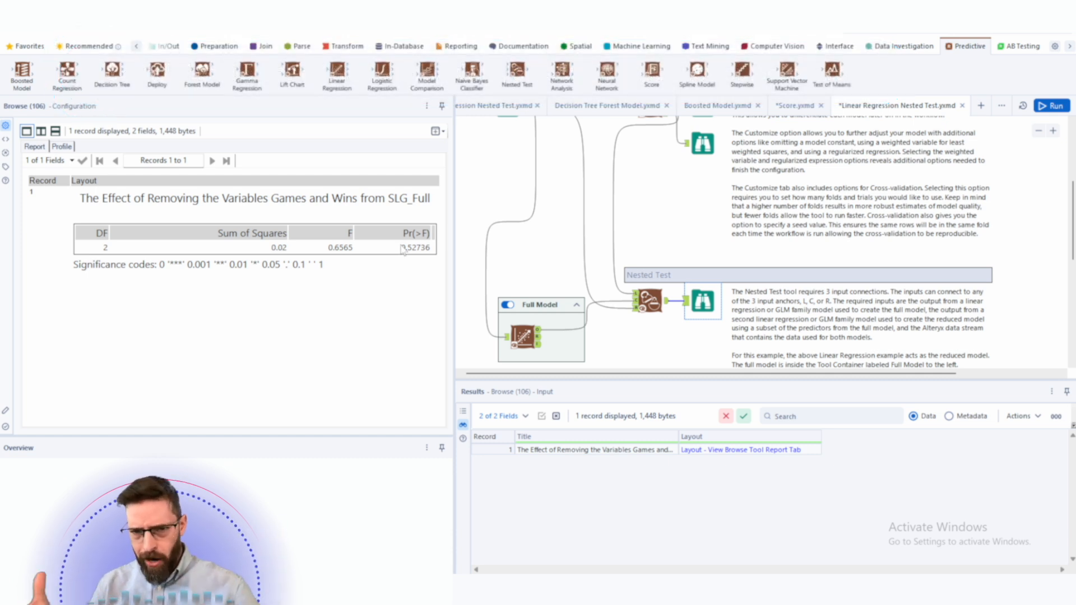
scroll(660, 240, "down", 1)
scroll(660, 239, "up", 5)
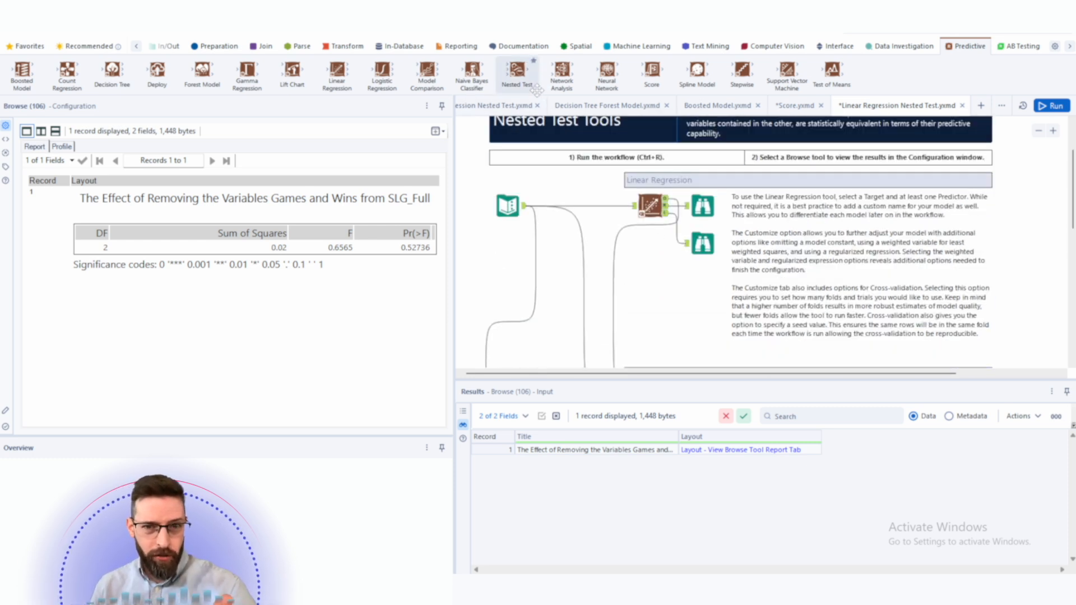
mouse_move(517, 71)
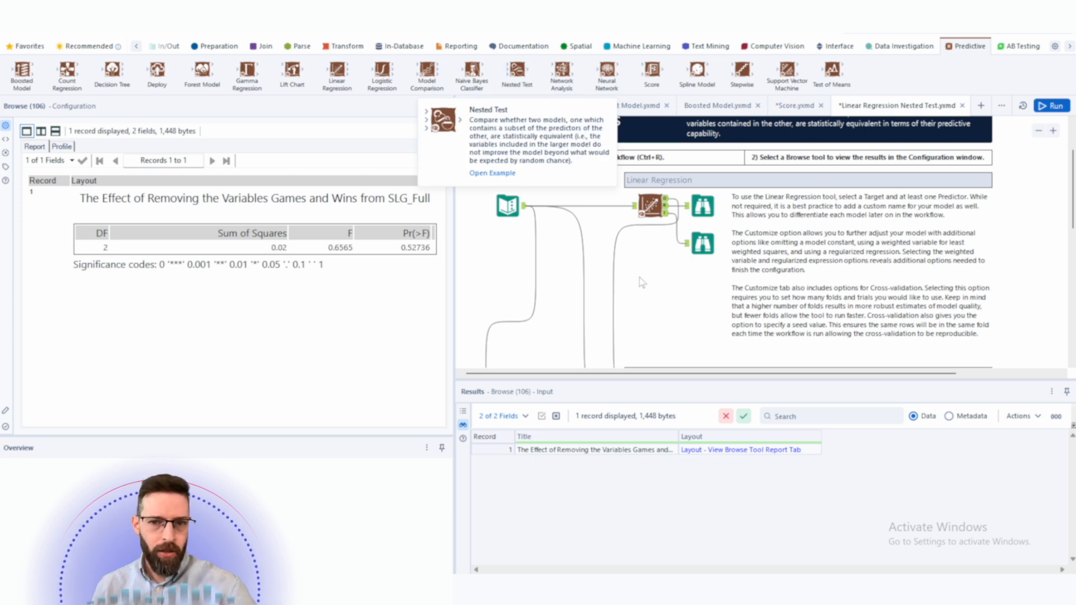
scroll(641, 279, "down", 3)
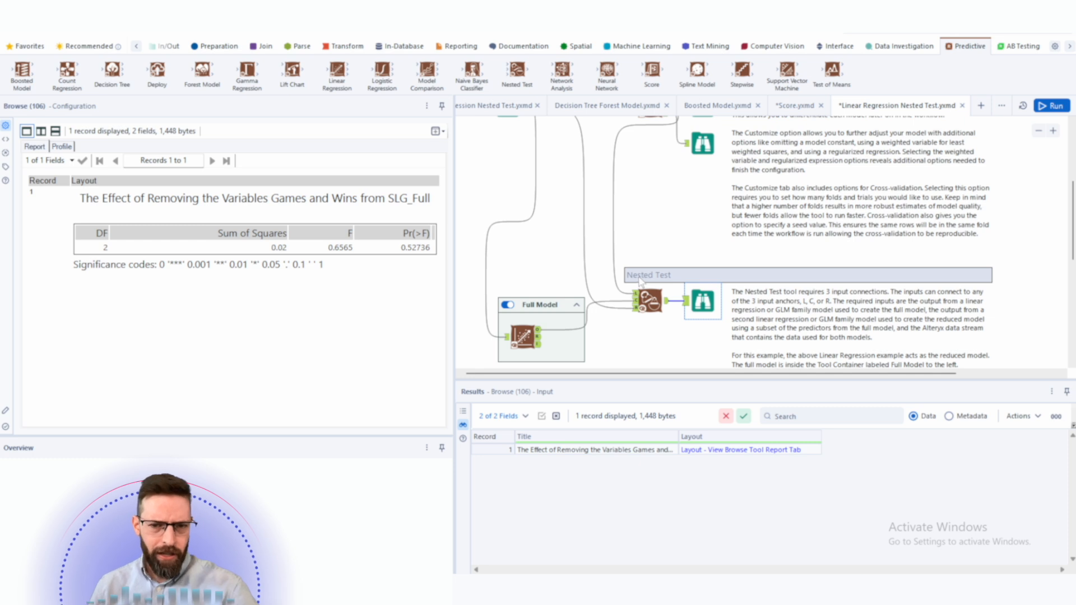
scroll(640, 281, "up", 3)
scroll(630, 241, "down", 2)
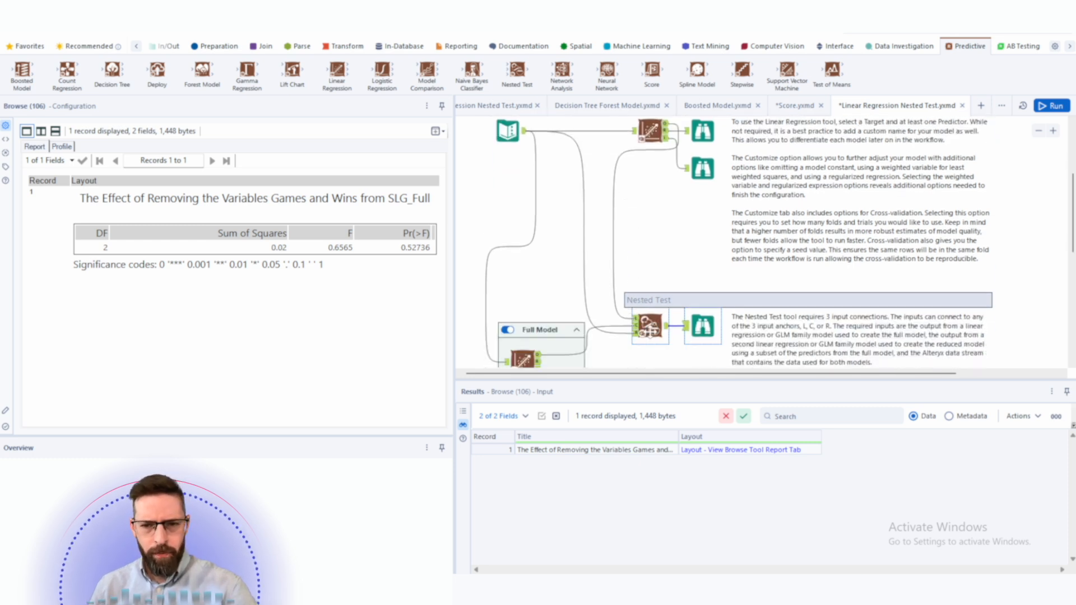
- Delete the Nested Test tool, the full model's Linear Regression tool and the Nested Test's Browse tool
right_click(648, 331)
left_click(551, 344)
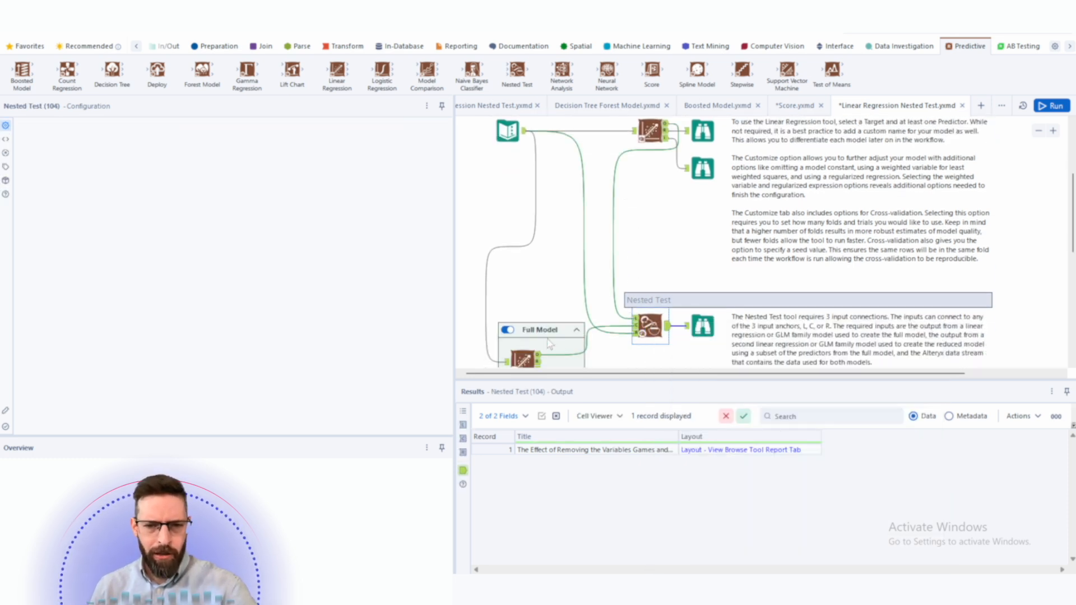
right_click(527, 361)
left_click(560, 253)
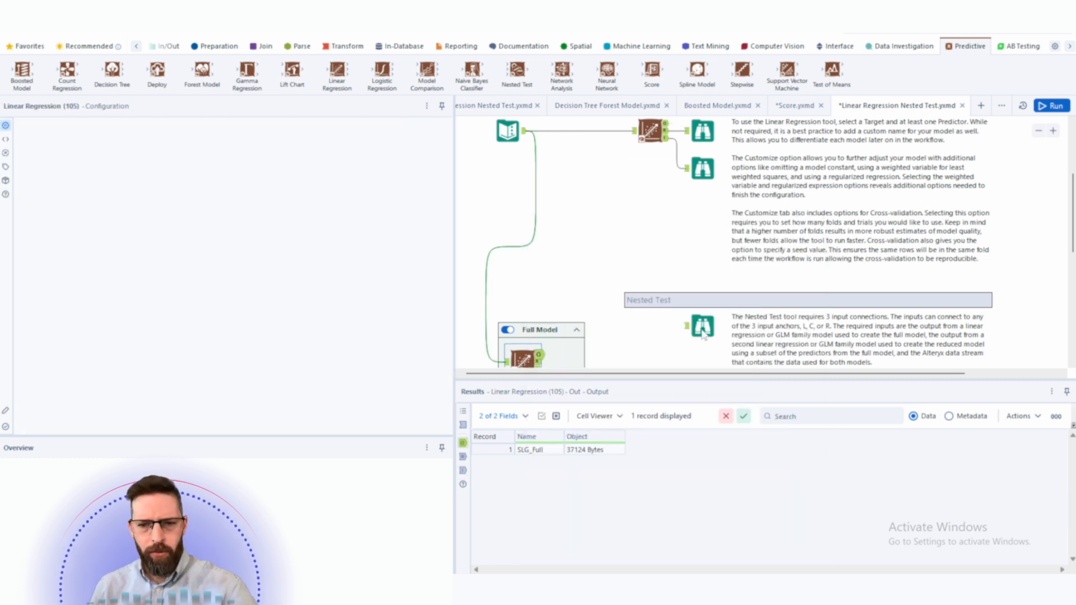
right_click(701, 329)
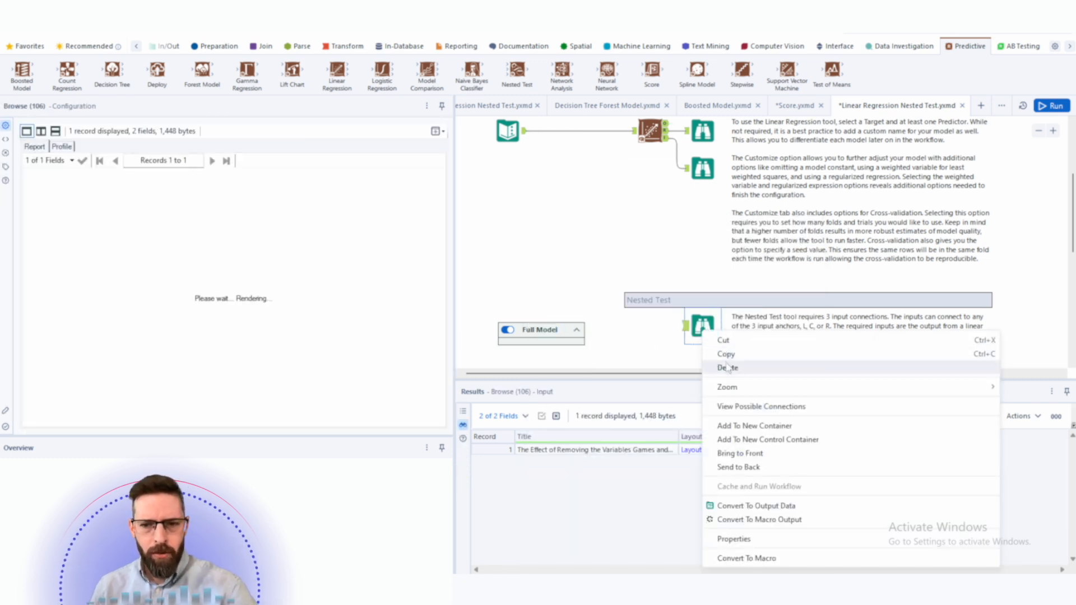
left_click(731, 368)
- Add a Boosted Model tool fed by the Text Input, targeting R_G with SLG and OPS predictors, named boost
left_click(593, 146)
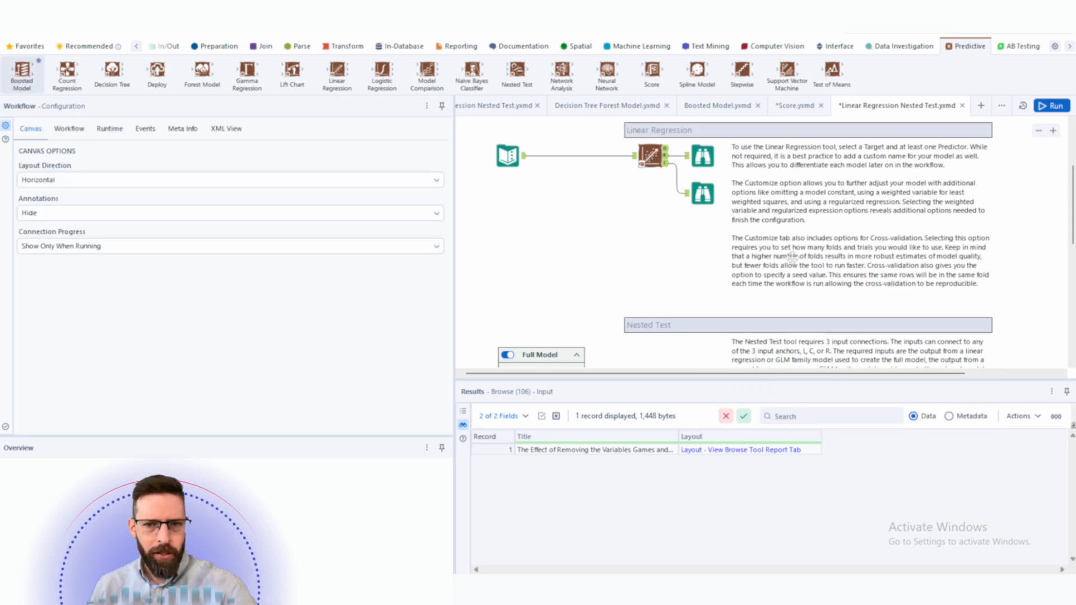
left_click_drag(566, 214, 567, 200)
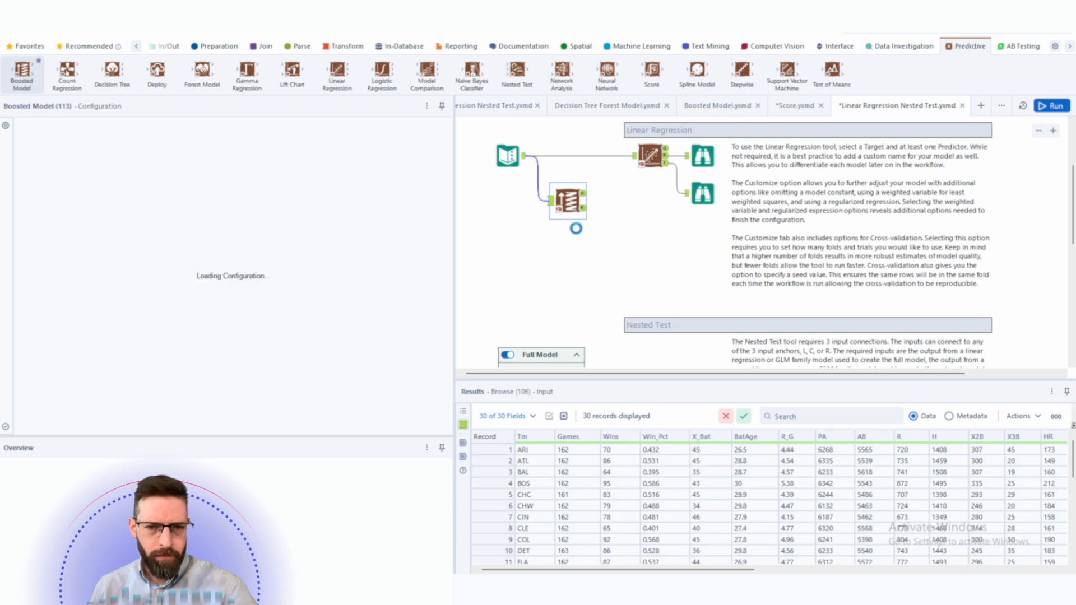
left_click(59, 186)
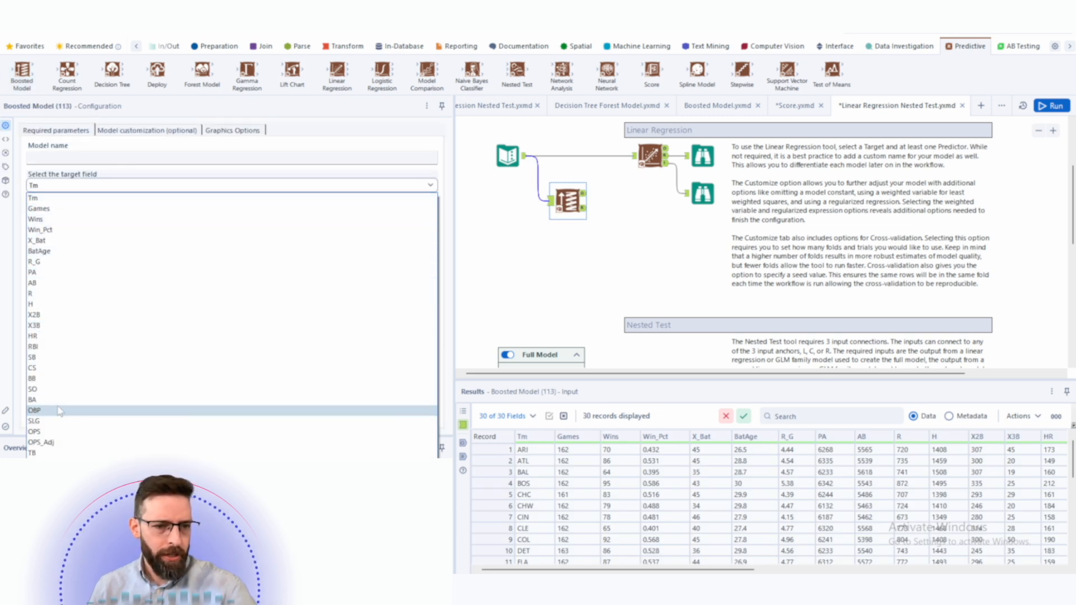
left_click(50, 261)
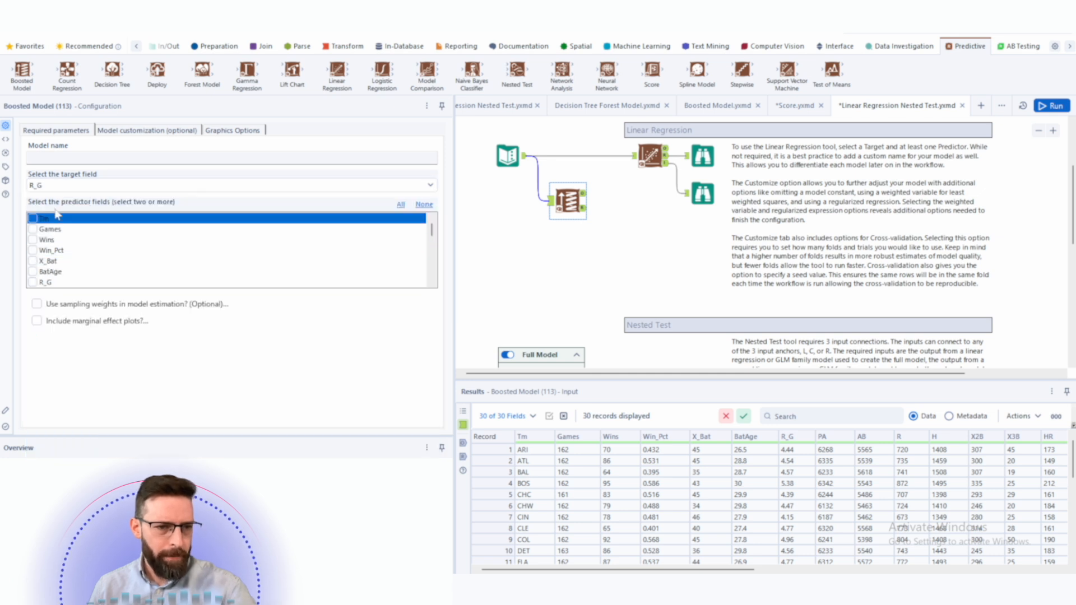
scroll(140, 262, "down", 7)
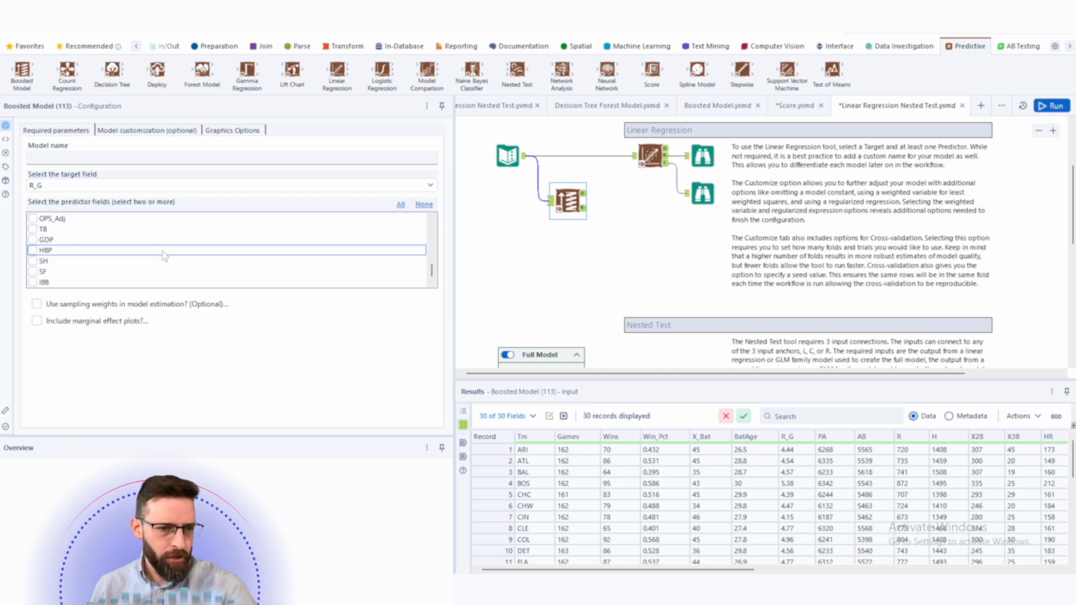
scroll(140, 262, "up", 1)
left_click(33, 261)
left_click(32, 271)
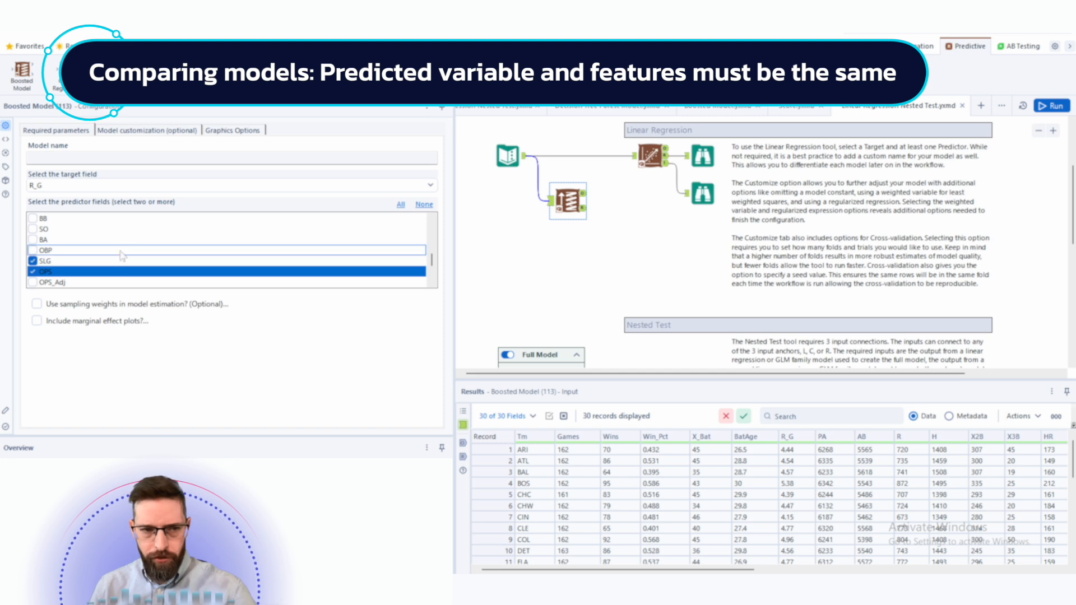
left_click(126, 157)
type("boost")
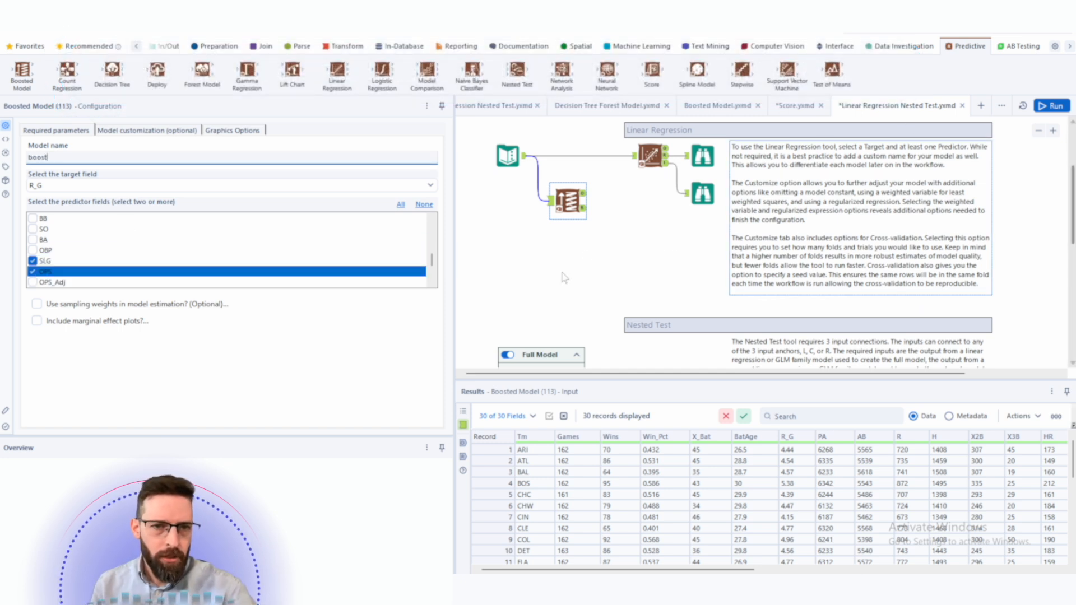
- Add a Forest Model tool fed by the Text Input, named forest, targeting R_G with SLG and OPS as predictors
left_click(592, 251)
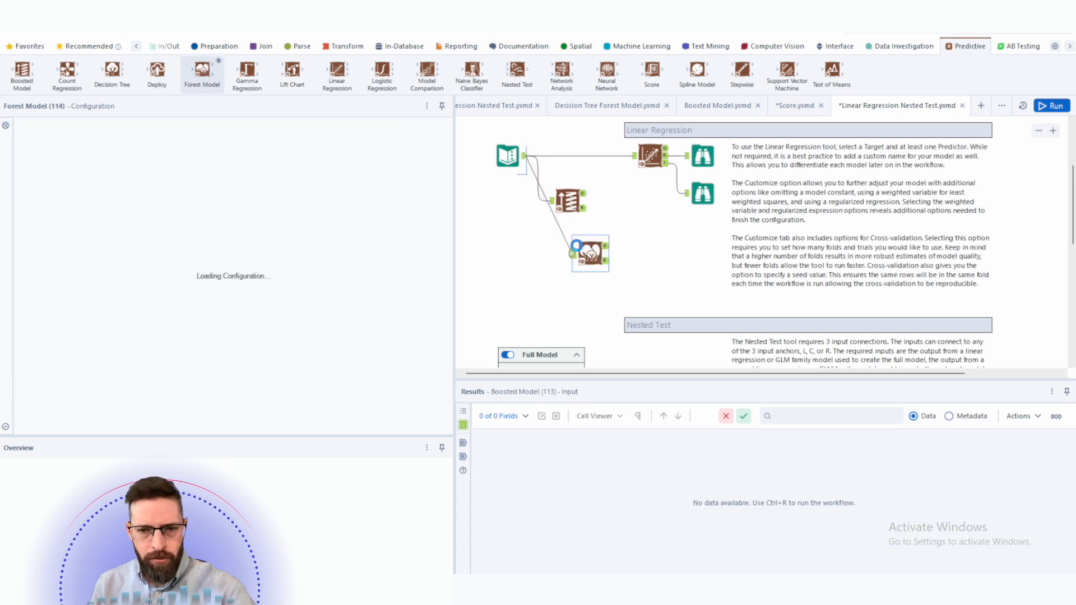
left_click(100, 154)
type("forest")
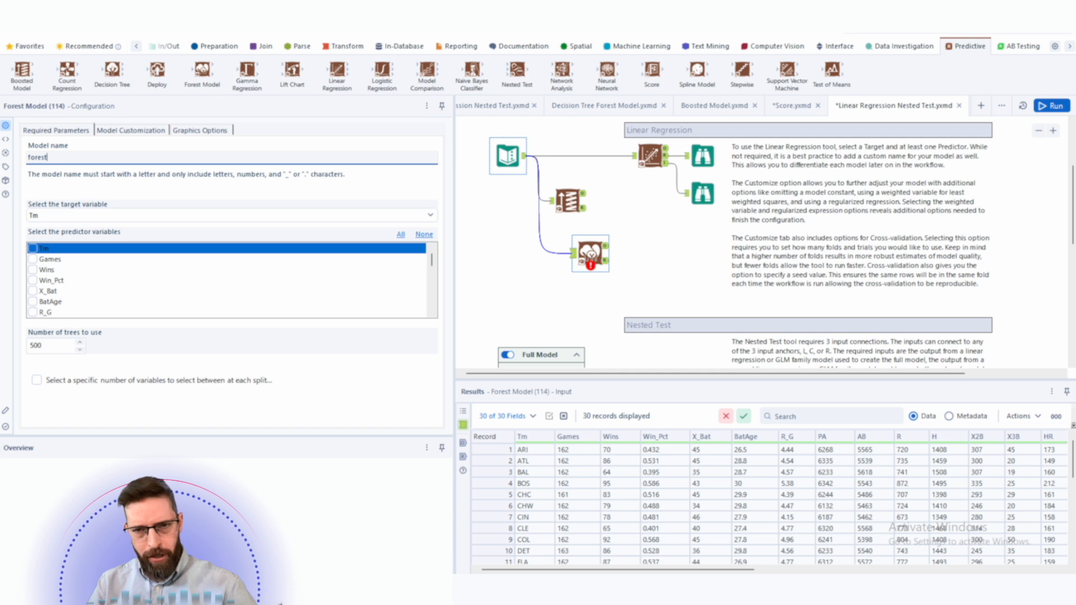
left_click(128, 218)
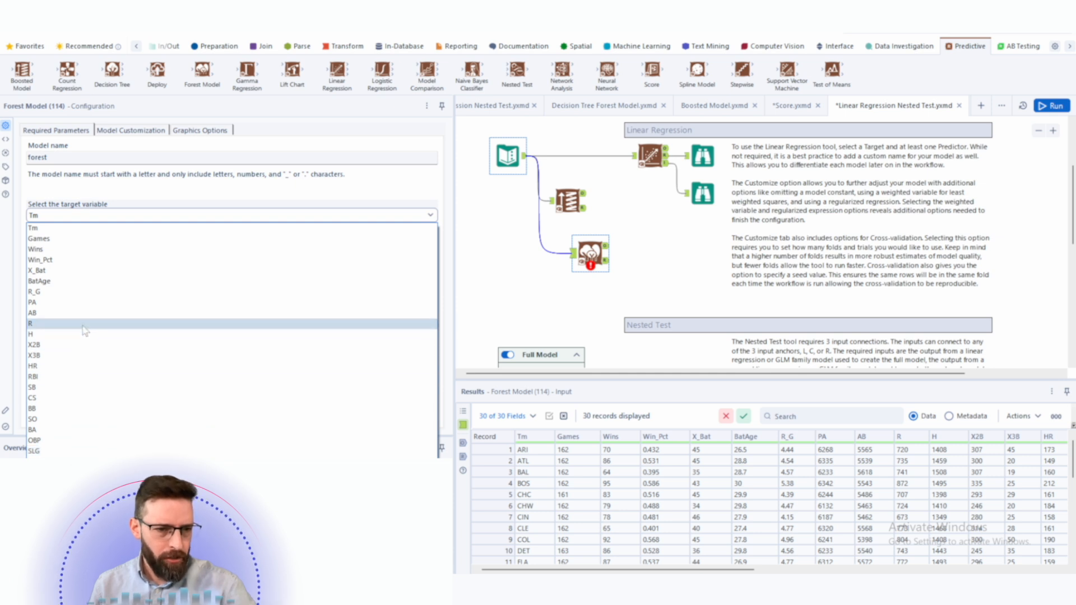
left_click(83, 293)
scroll(142, 297, "down", 2)
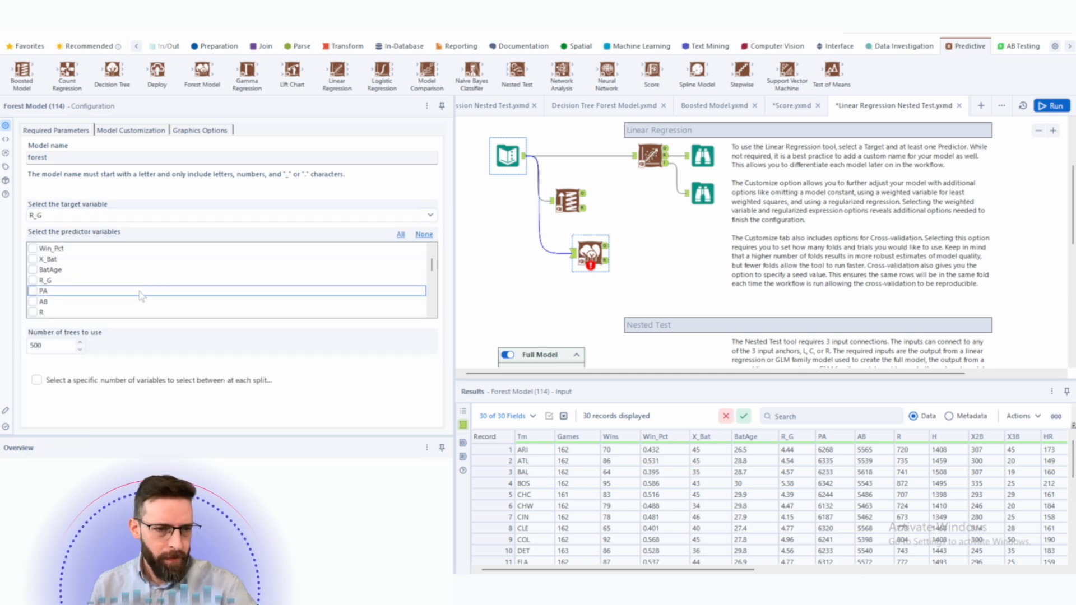
scroll(142, 297, "down", 5)
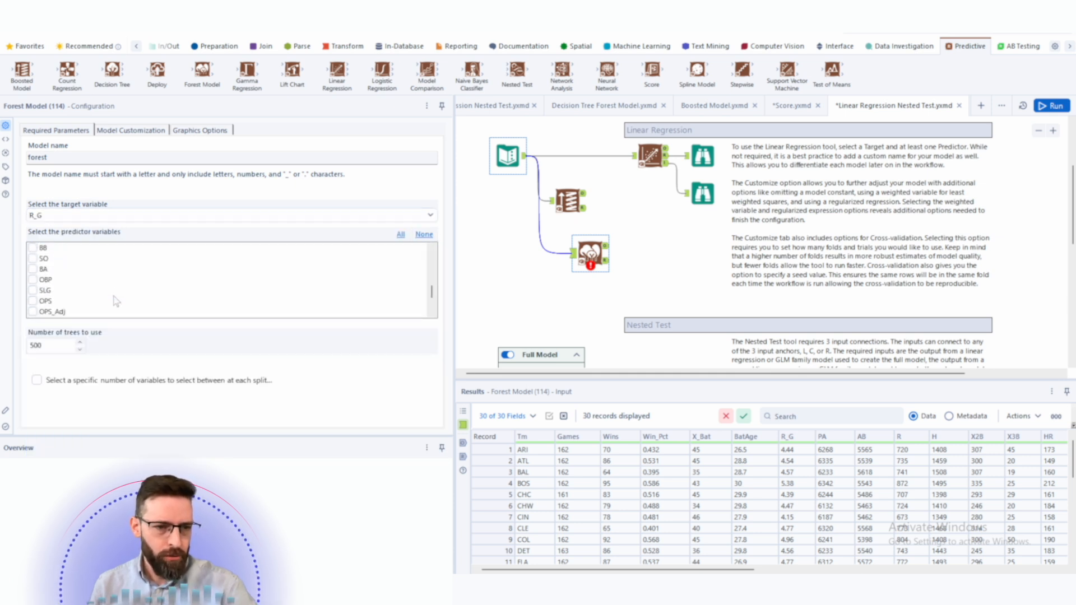
left_click(33, 259)
left_click(33, 248)
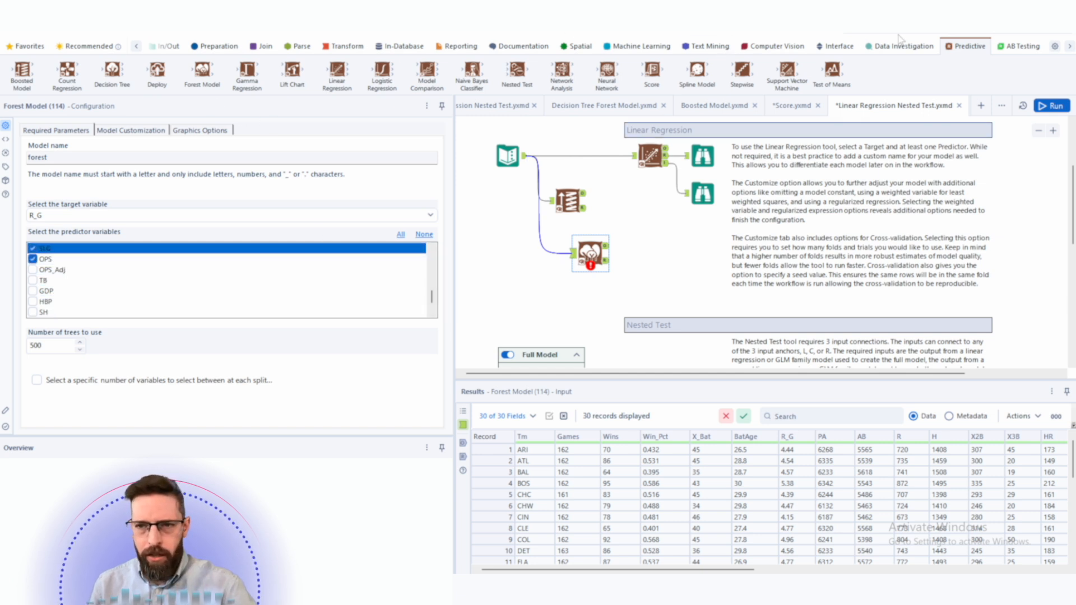
- Add a Union tool and connect the forest, boosted and linear regression model outputs to it
left_click(923, 35)
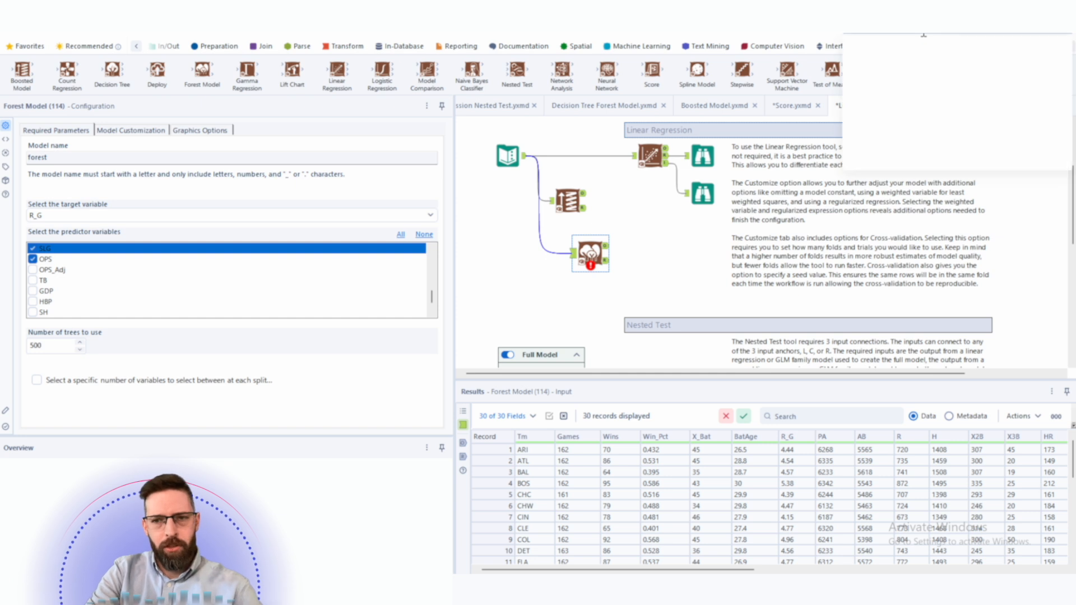
type("union")
left_click_drag(924, 88, 583, 193)
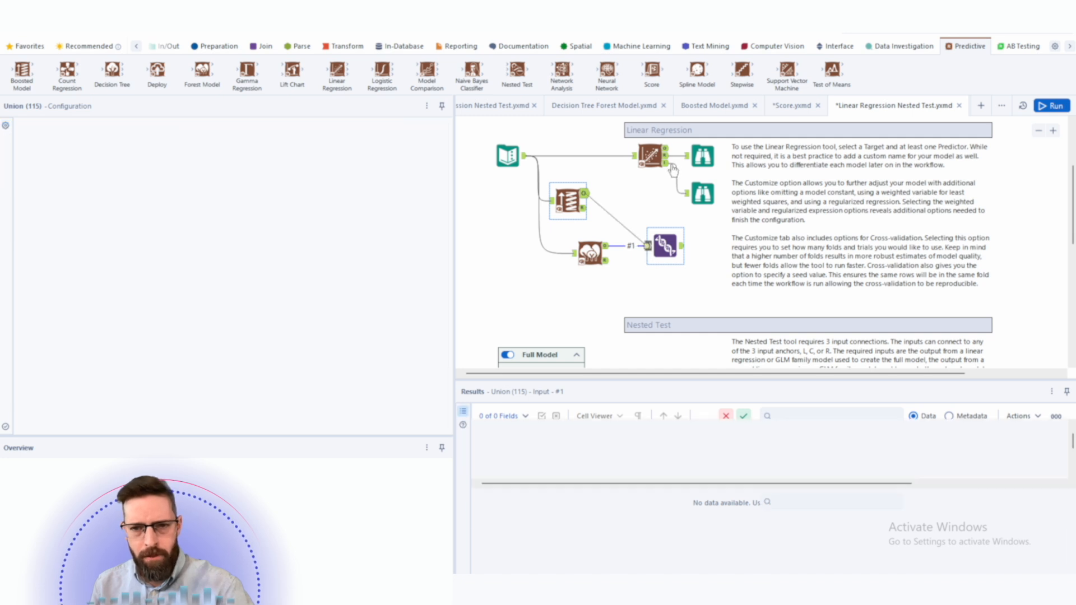
left_click_drag(670, 167, 650, 244)
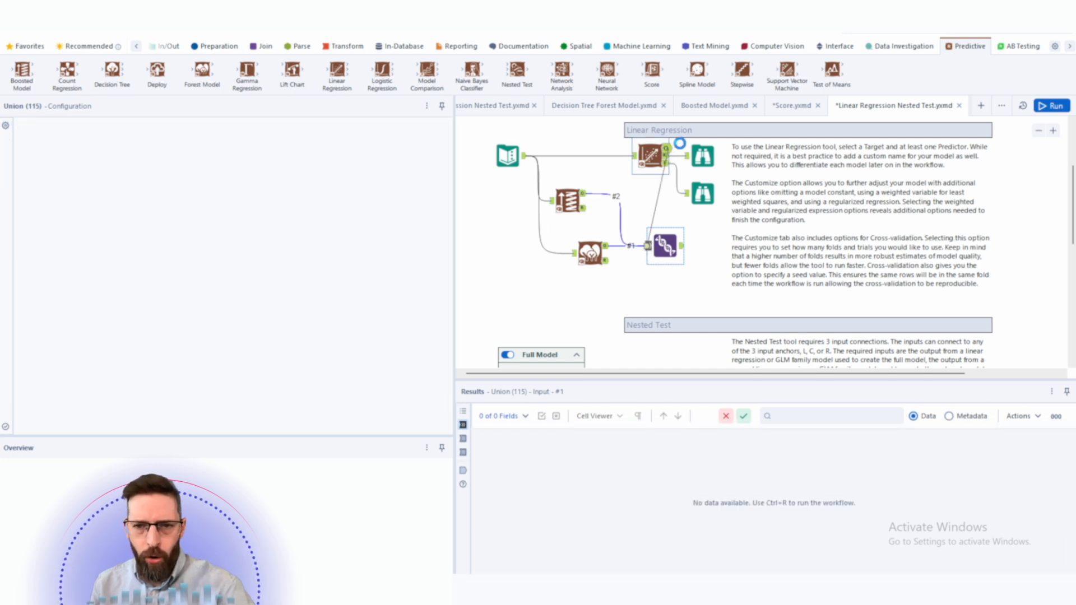
- Examine the linear regression report's coefficients and fit statistics in its Browse output
left_click(1053, 131)
scroll(622, 168, "up", 1)
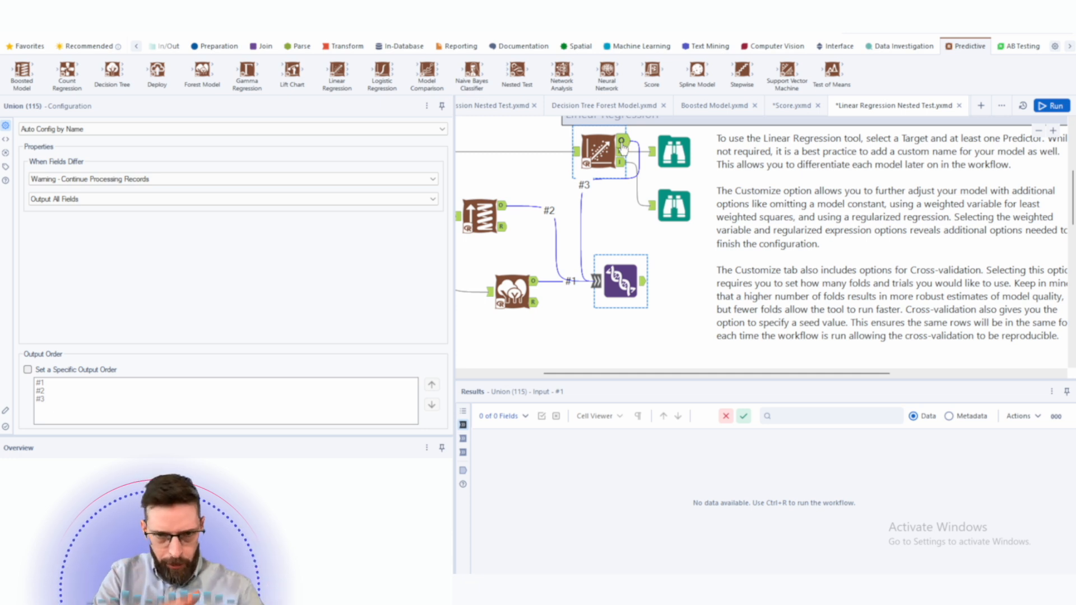
left_click_drag(621, 147, 665, 167)
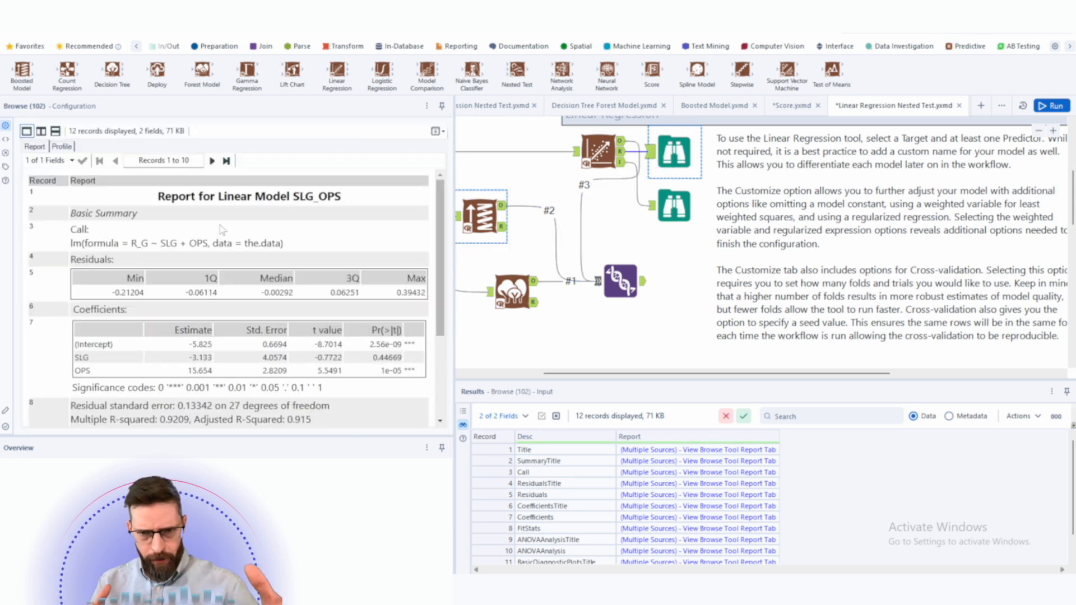
scroll(221, 227, "down", 2)
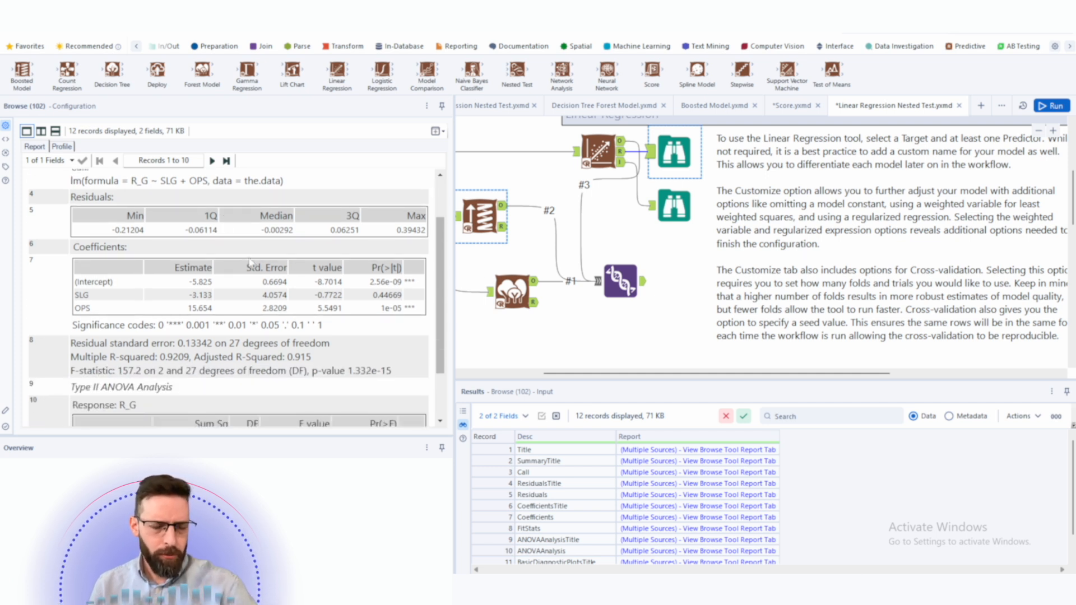
scroll(263, 278, "down", 2)
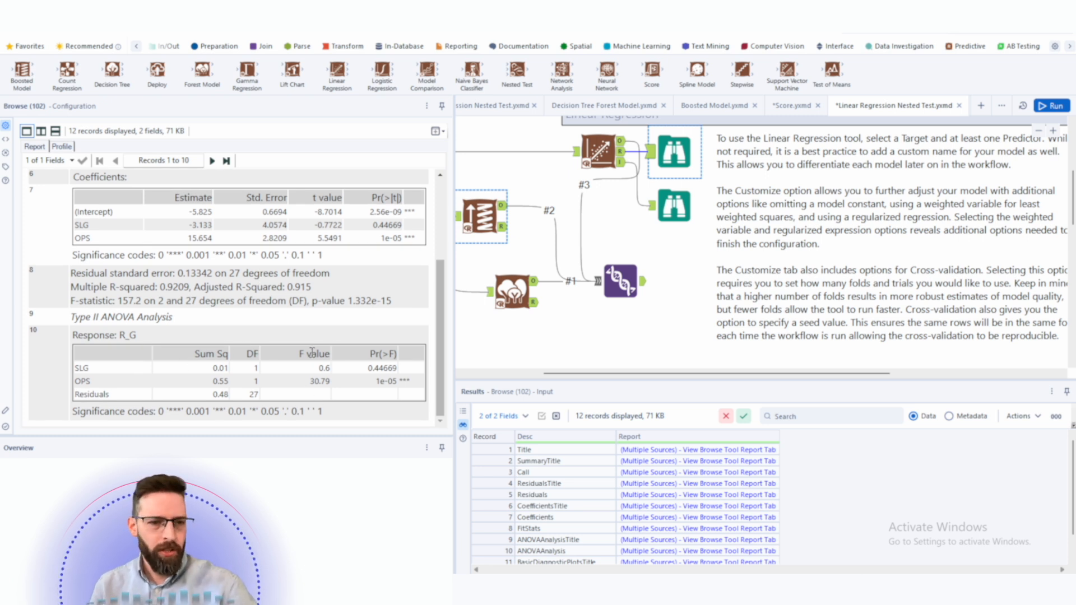
scroll(299, 369, "up", 2)
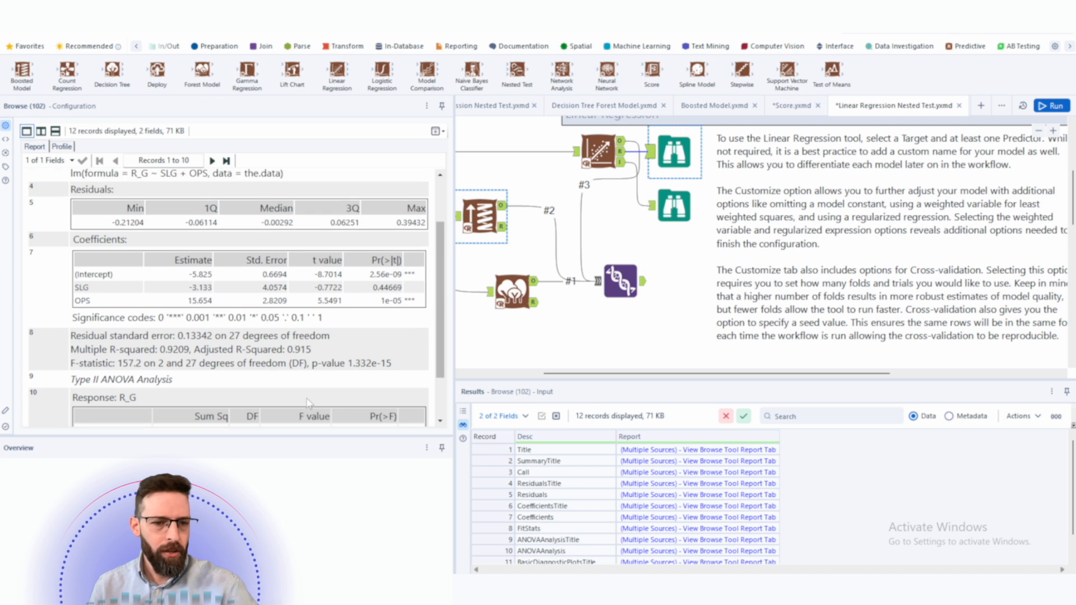
scroll(247, 331, "up", 2)
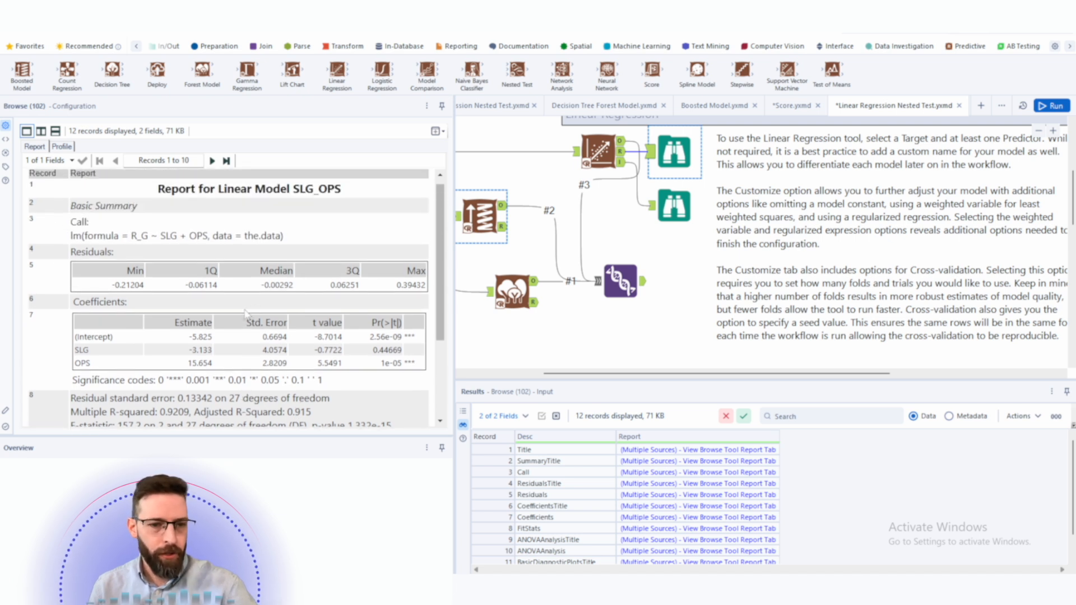
left_click_drag(244, 329, 299, 329)
double_click(176, 323)
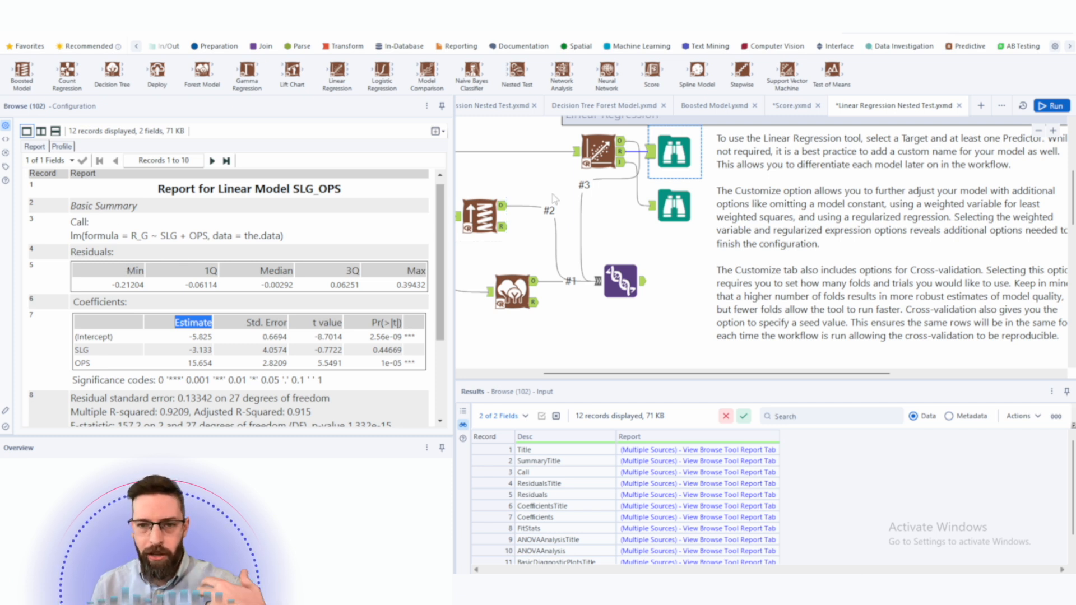
- Examine the interactive Linear Regression report's error metrics such as R squared, MAE and RMSE
left_click(663, 189)
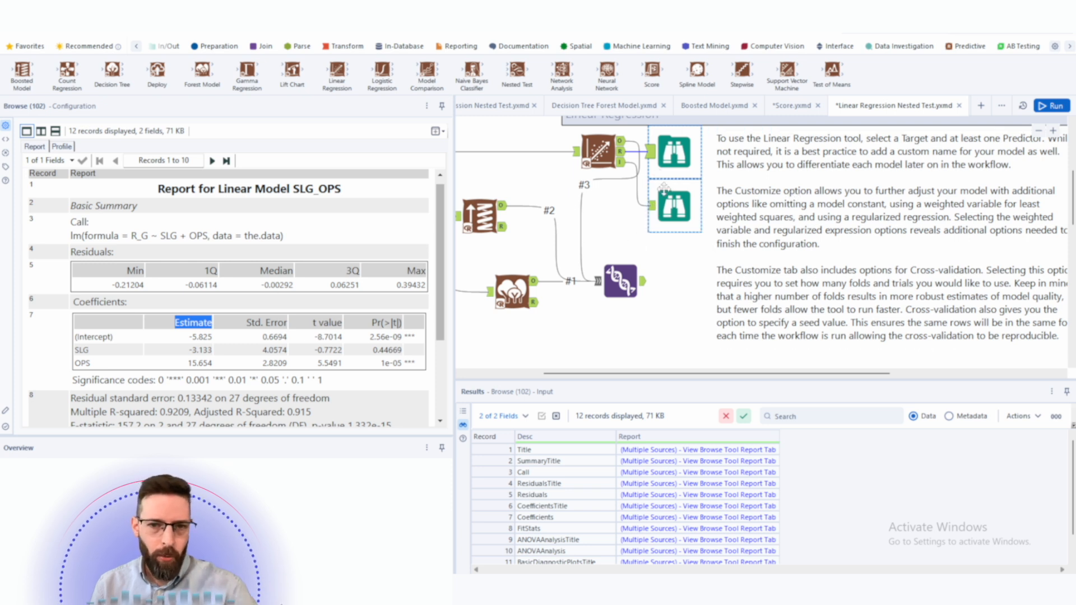
left_click(503, 226)
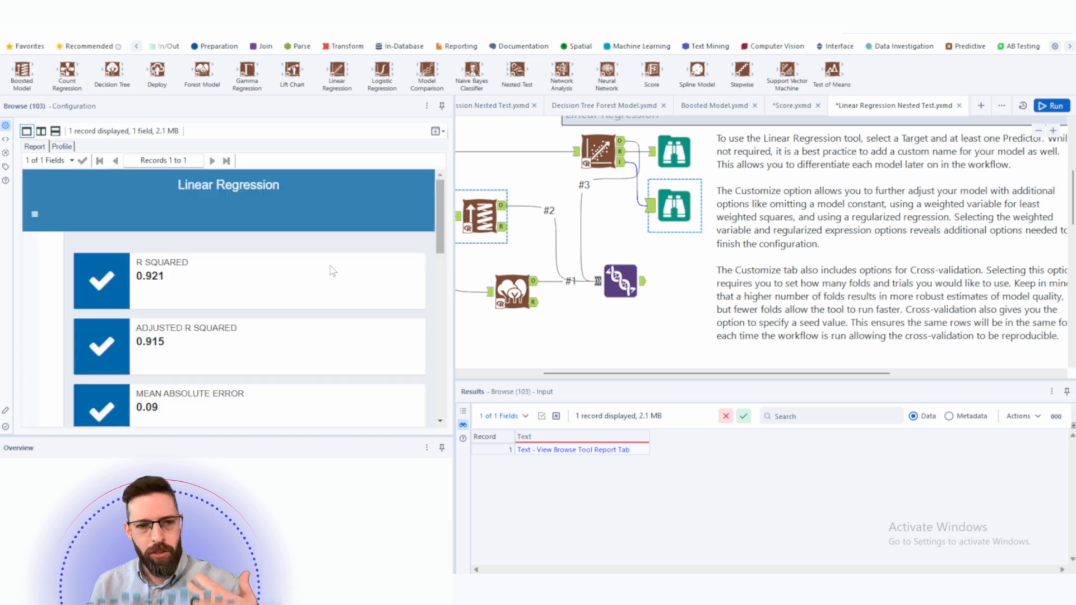
scroll(230, 275, "down", 2)
scroll(230, 276, "up", 2)
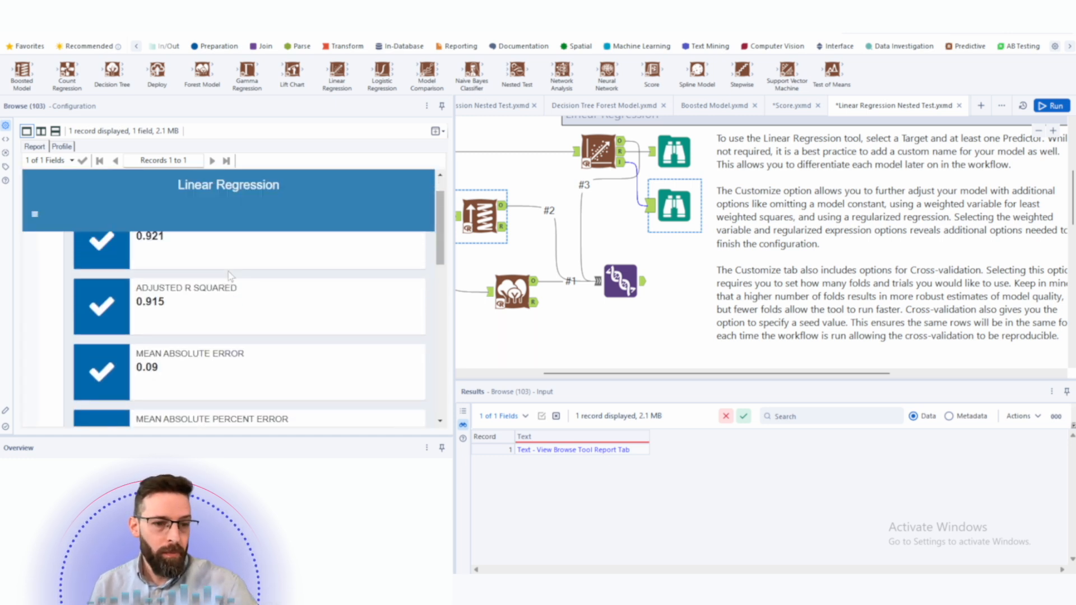
scroll(228, 279, "down", 2)
scroll(224, 281, "up", 2)
scroll(250, 328, "down", 2)
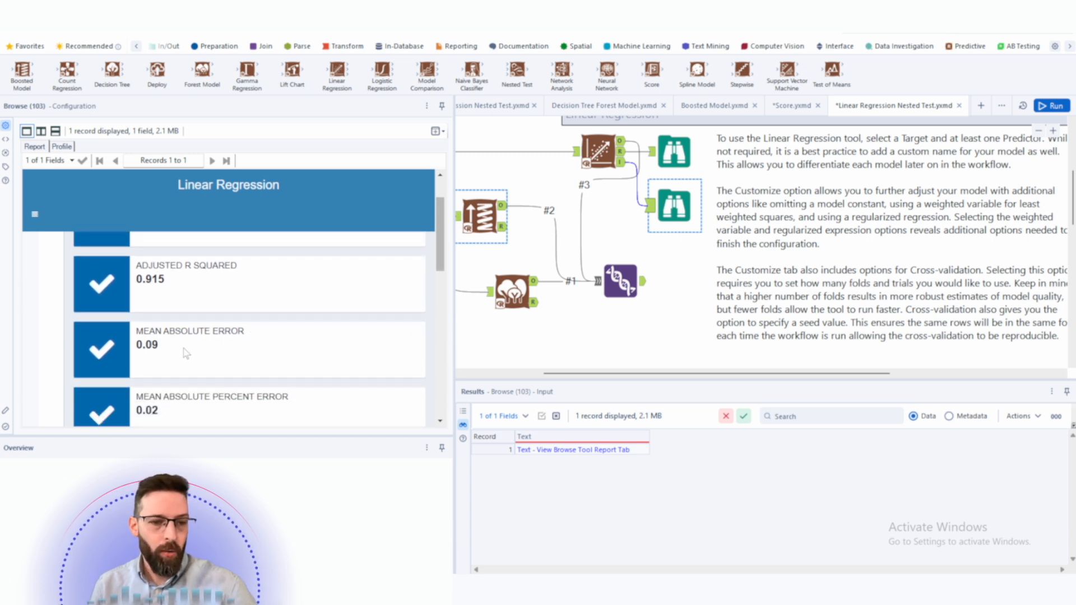
left_click_drag(167, 334, 252, 365)
scroll(236, 392, "down", 2)
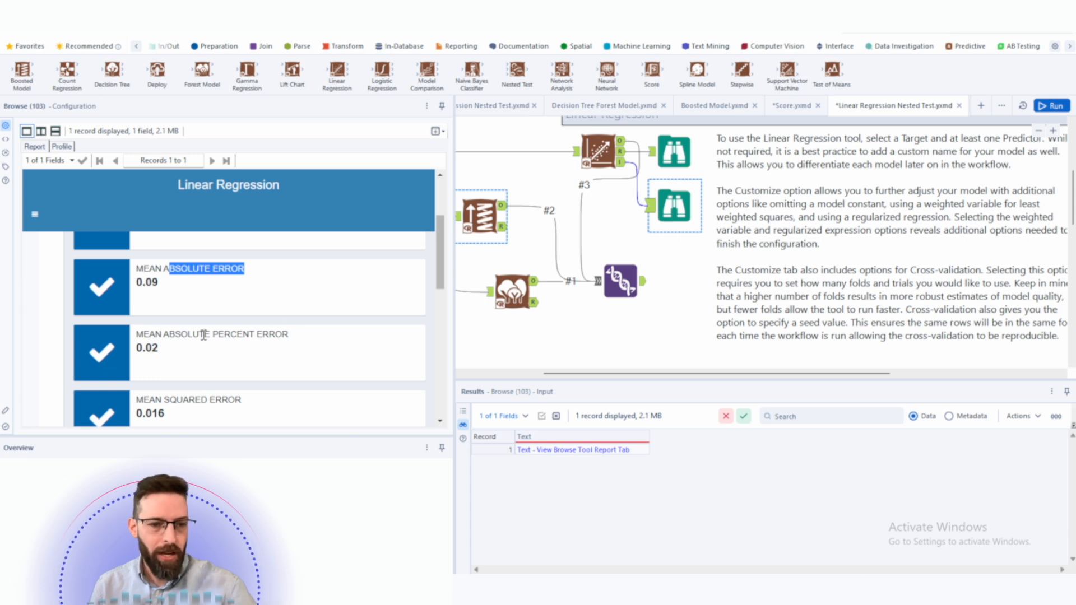
scroll(169, 328, "down", 6)
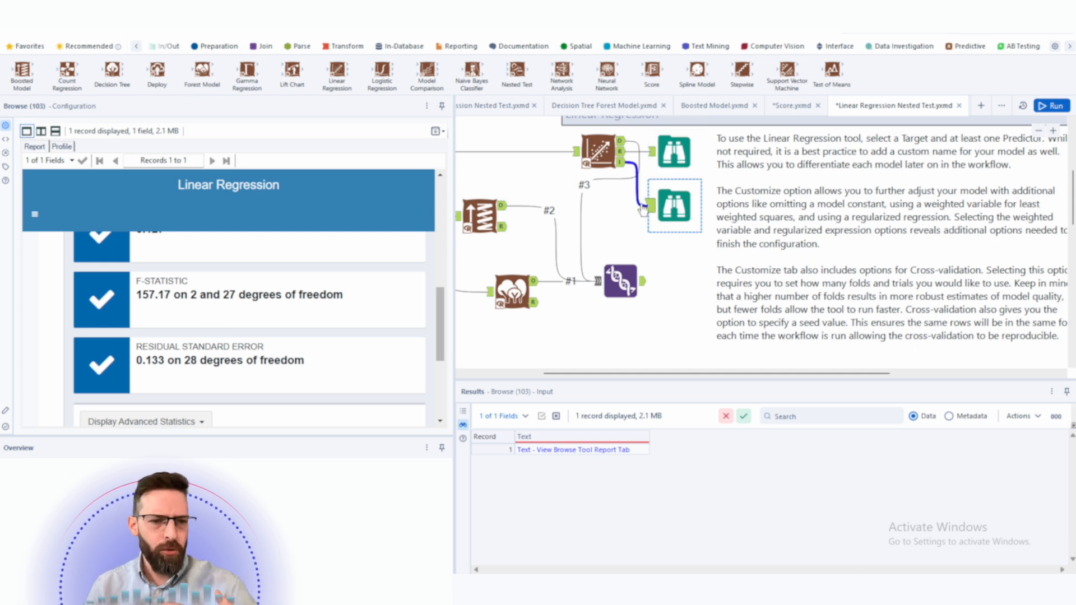
scroll(287, 277, "up", 3)
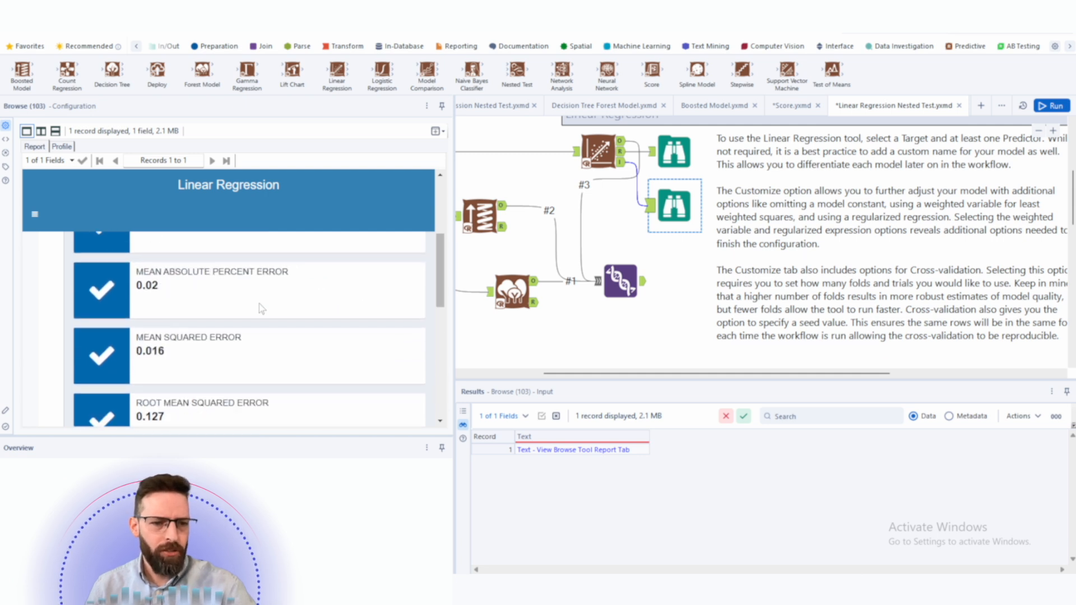
left_click_drag(141, 399, 275, 396)
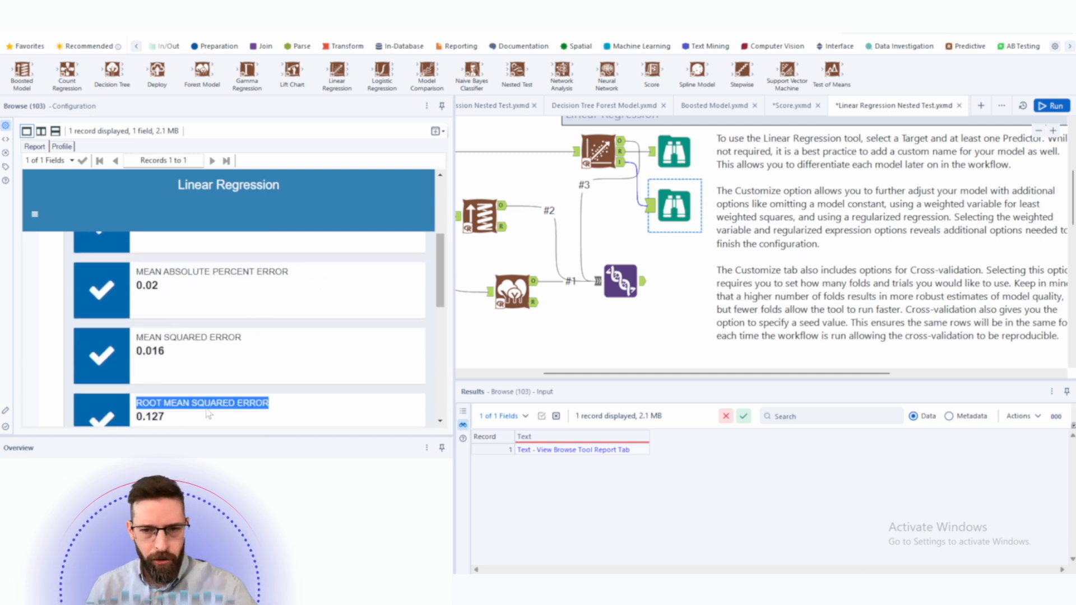
left_click_drag(801, 208, 952, 208)
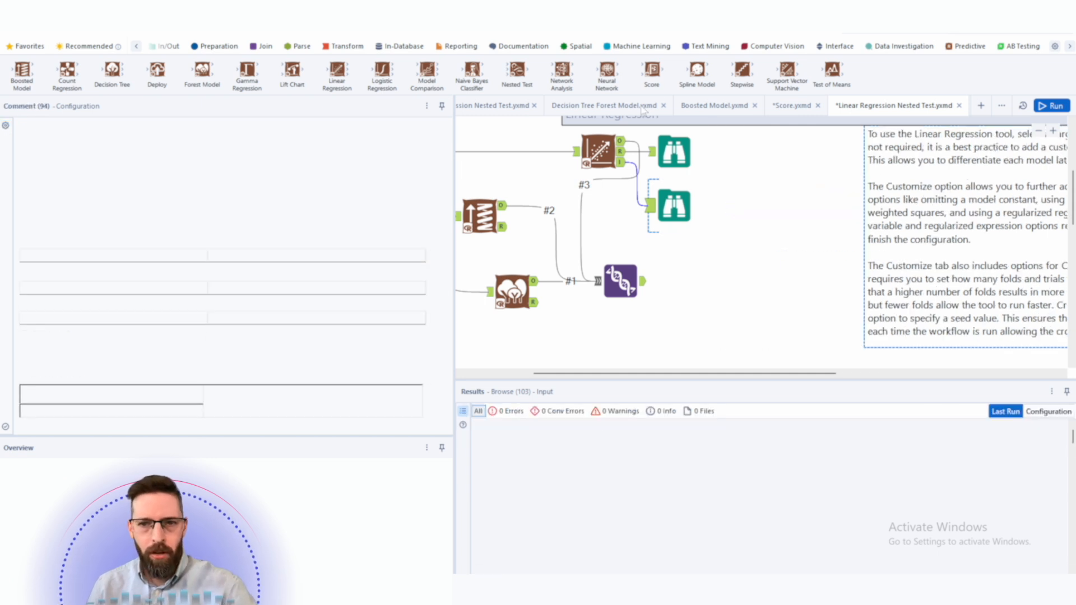
- Add a Model Comparison tool after the Union, switching the connection to its Models input
left_click(1037, 131)
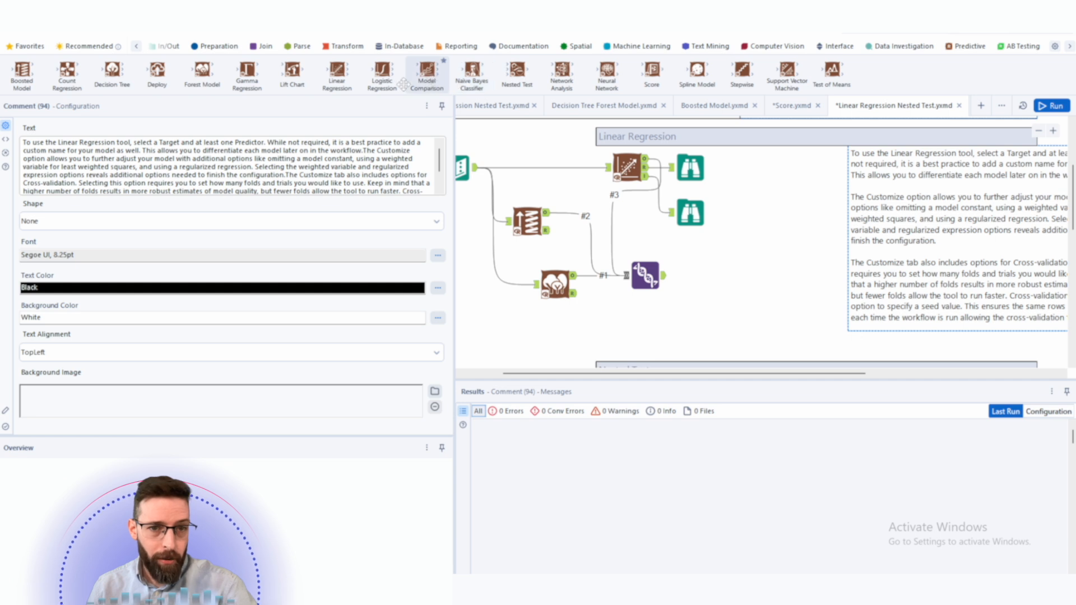
left_click_drag(425, 85, 752, 284)
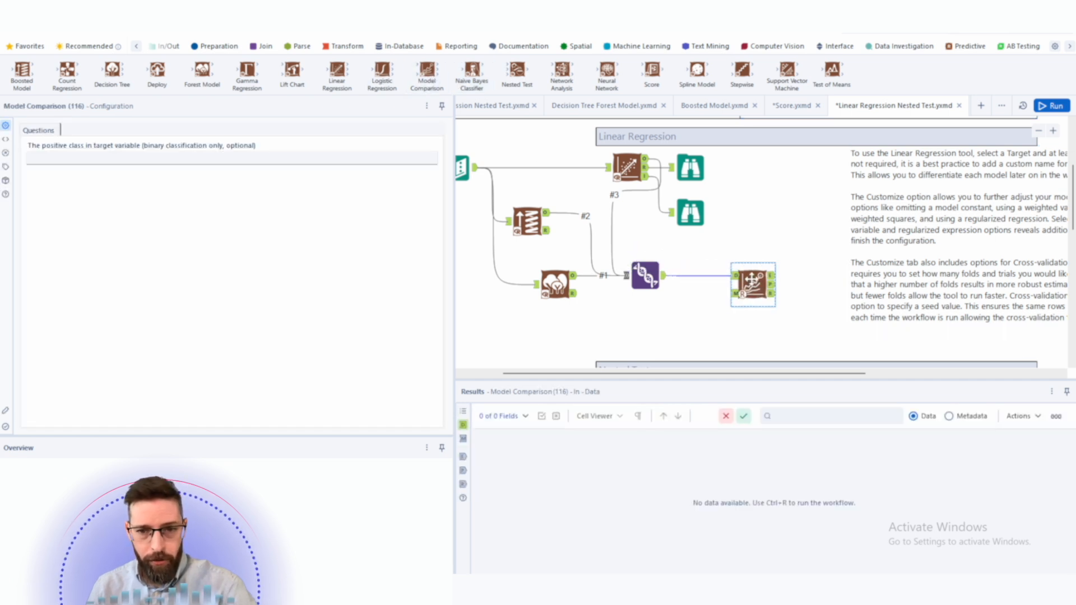
right_click(703, 275)
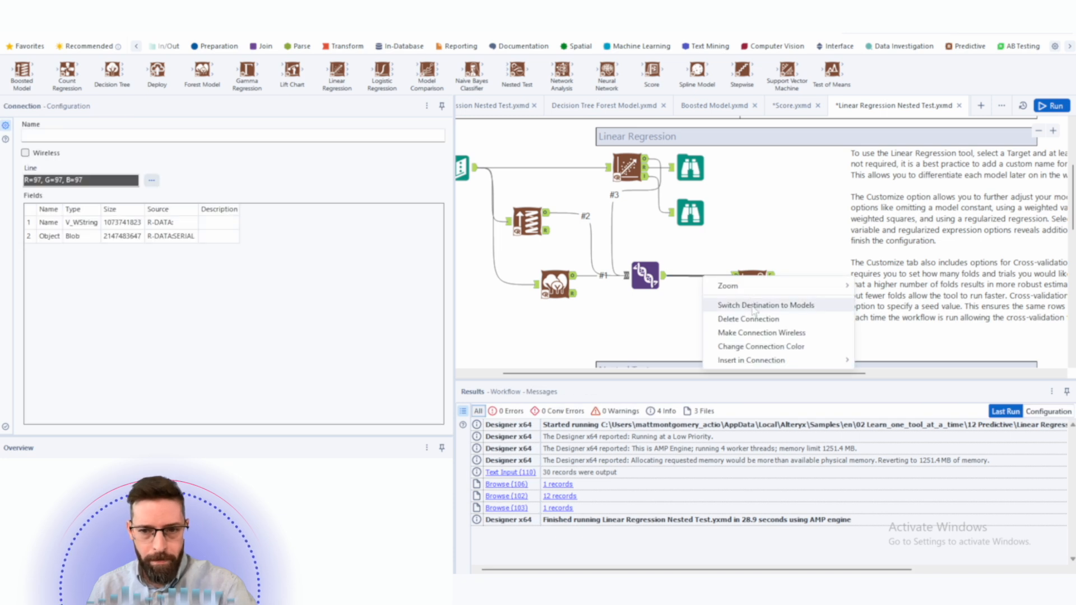
left_click(754, 305)
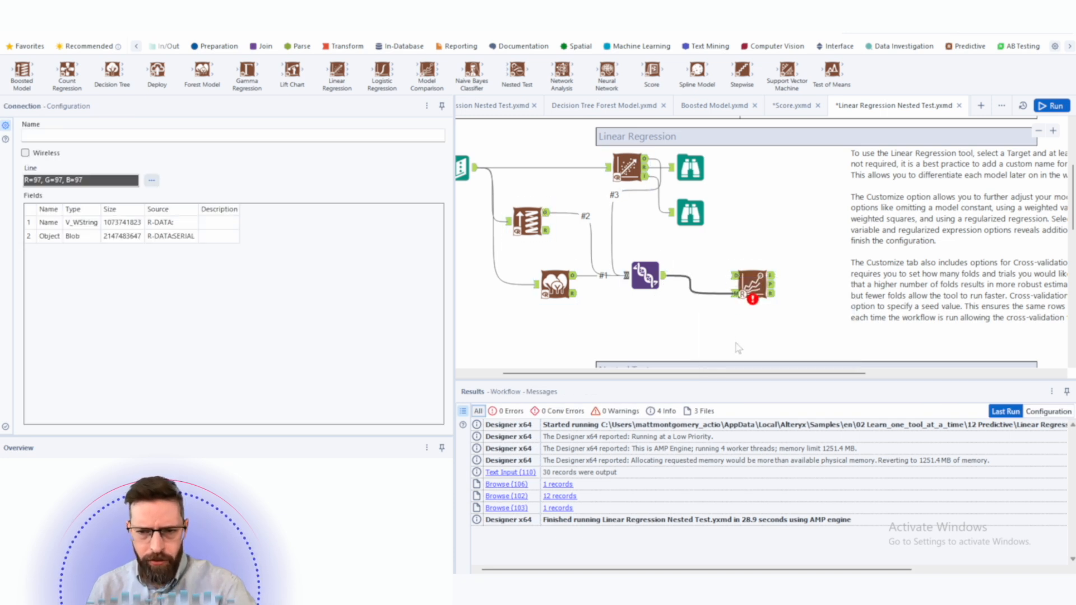
left_click_drag(743, 374, 719, 373)
left_click(782, 295)
- Insert a Create Samples tool after the Text Input
left_click(492, 151)
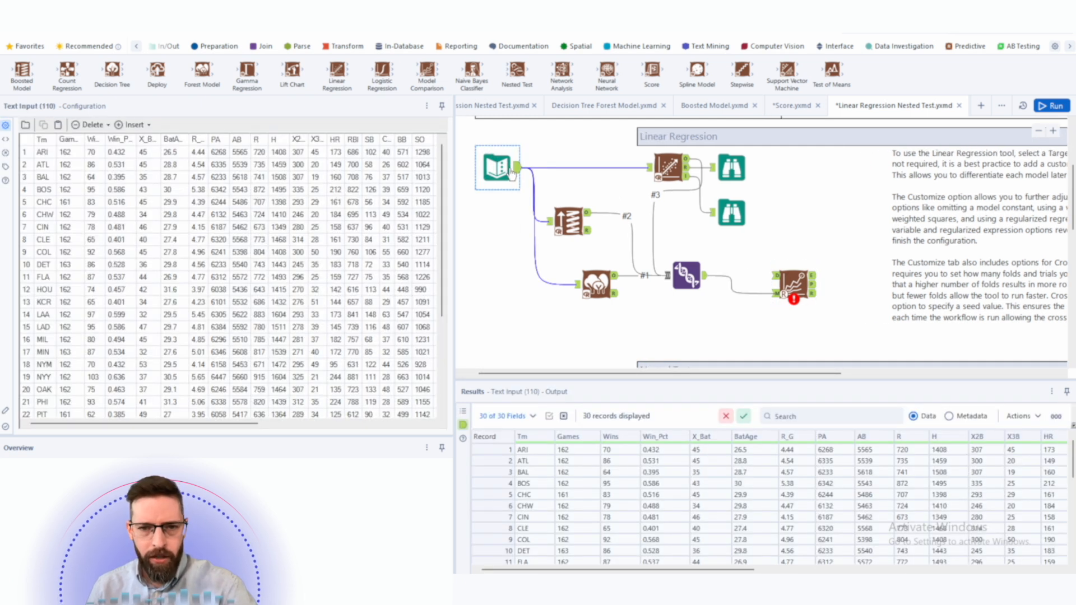
right_click(511, 171)
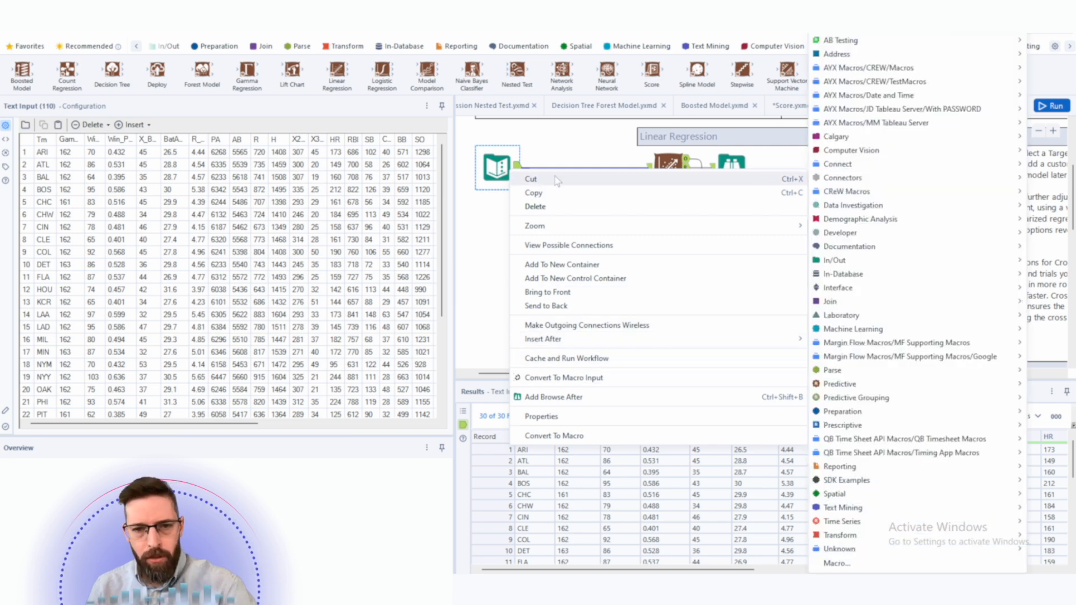
mouse_move(563, 343)
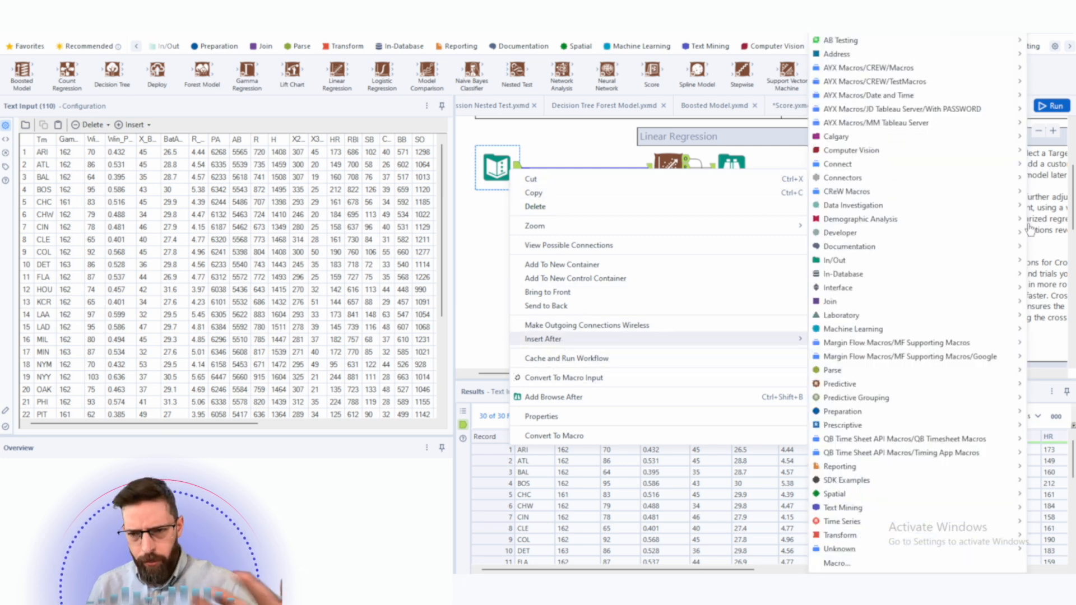
mouse_move(912, 415)
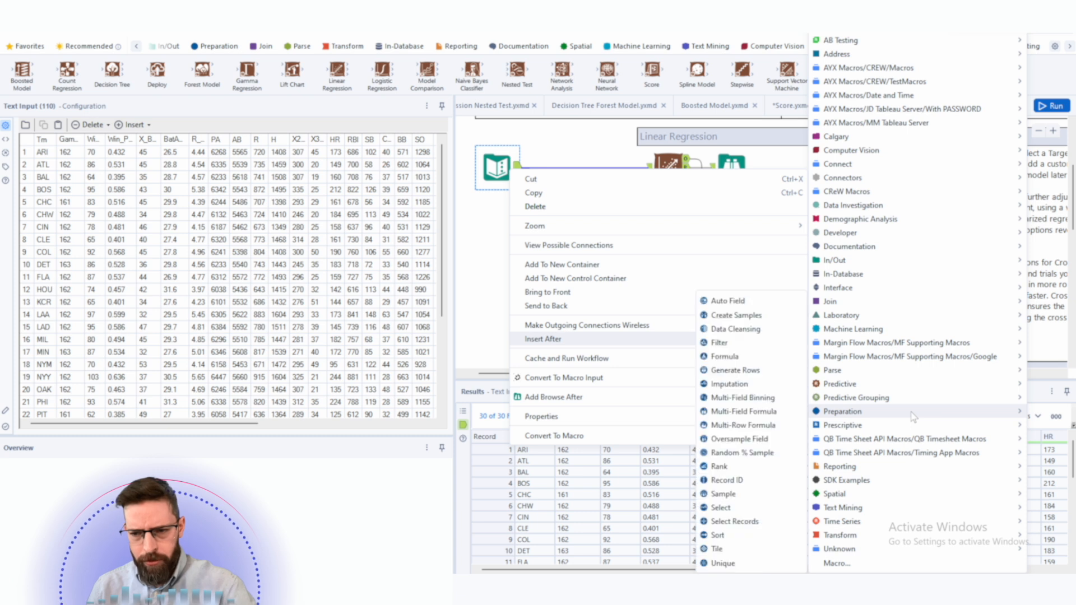
left_click(758, 318)
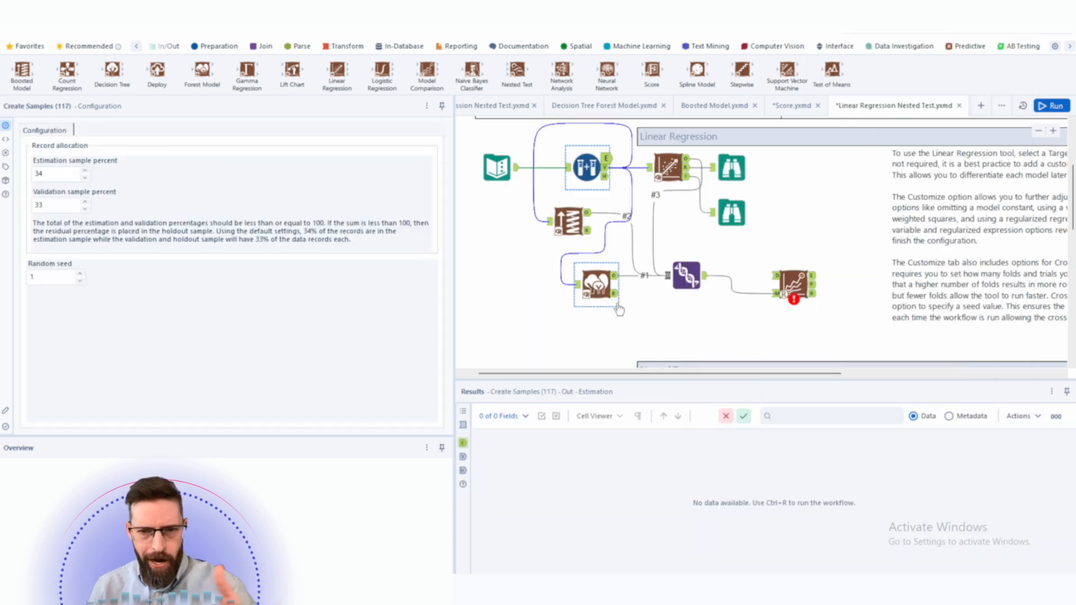
- Reposition the Create Samples tool and feed its estimation output to the linear, boosted and forest models
left_click_drag(586, 168, 523, 304)
mouse_move(847, 329)
left_mouse_down()
mouse_move(563, 169)
mouse_move(843, 325)
left_mouse_up()
left_click(574, 225)
left_click_drag(569, 219, 687, 219)
right_click(543, 307)
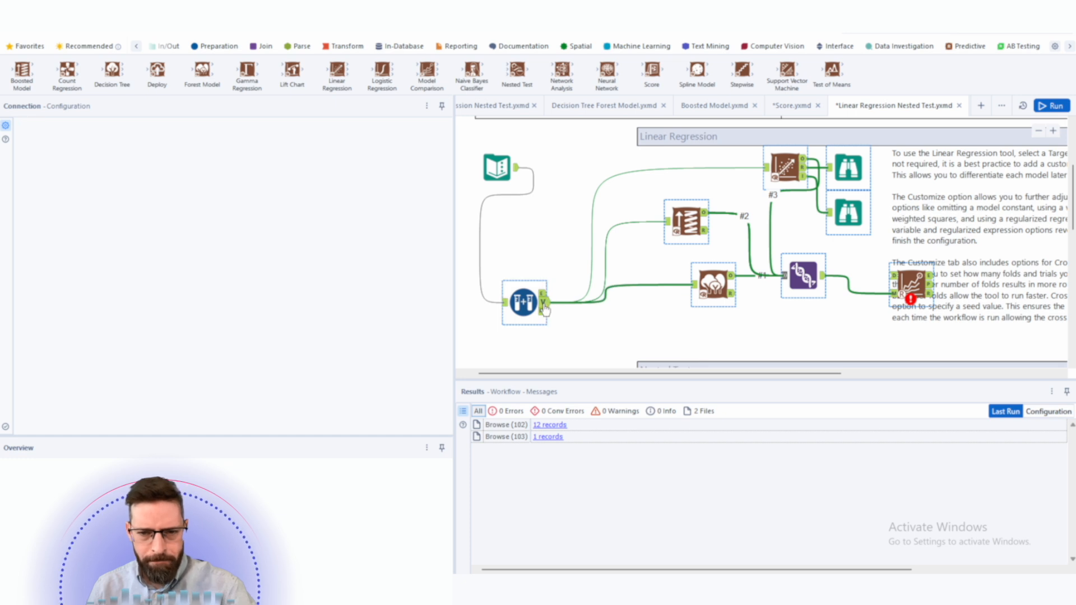
- Switch the origin of a Create Samples outgoing connection to the Validation output
left_click(534, 306)
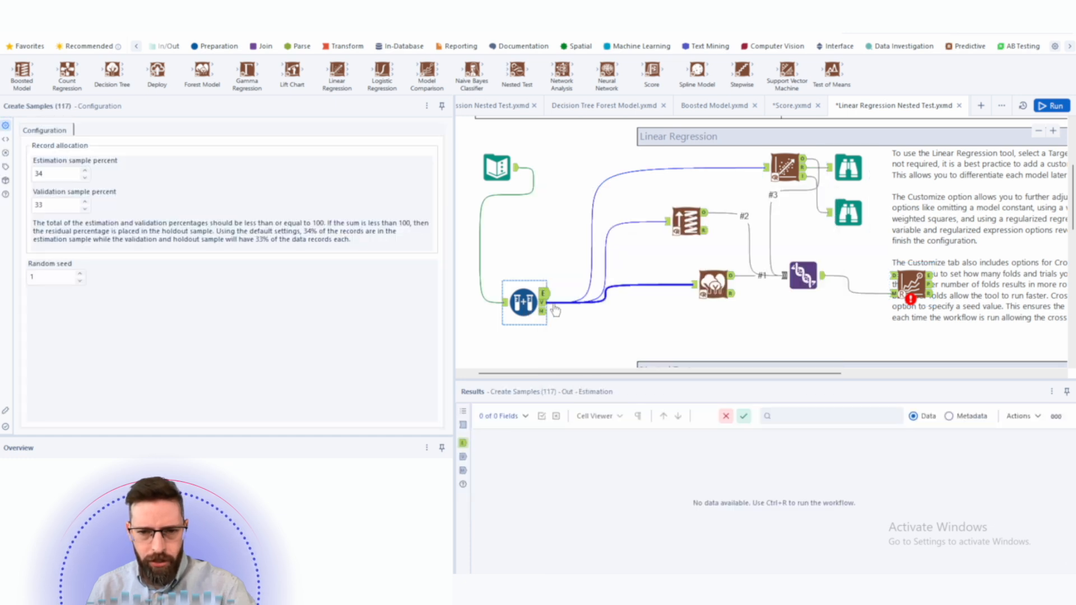
right_click(560, 305)
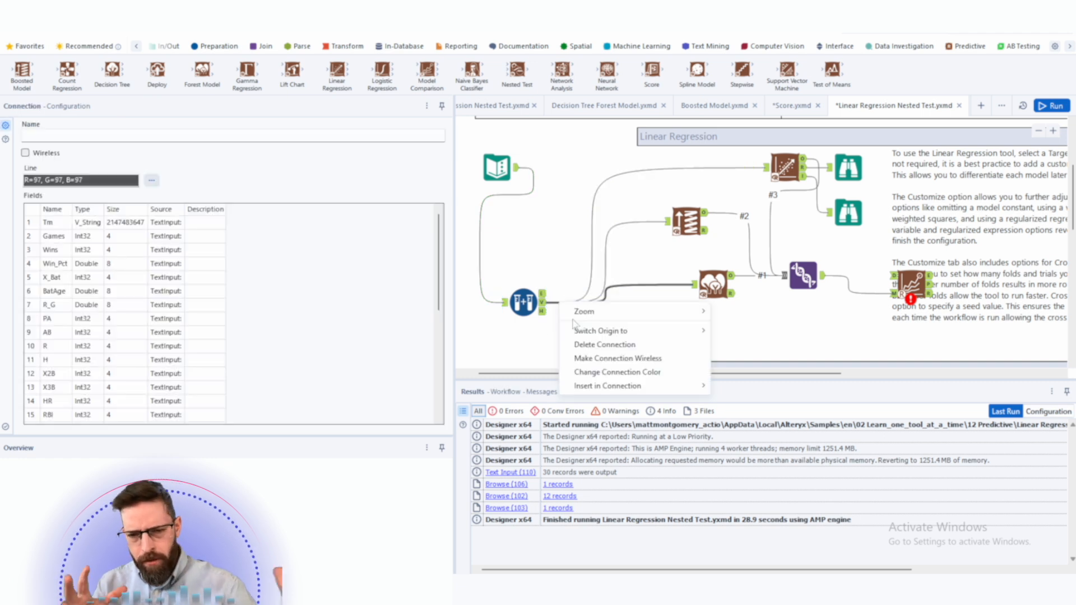
mouse_move(593, 330)
left_click(734, 348)
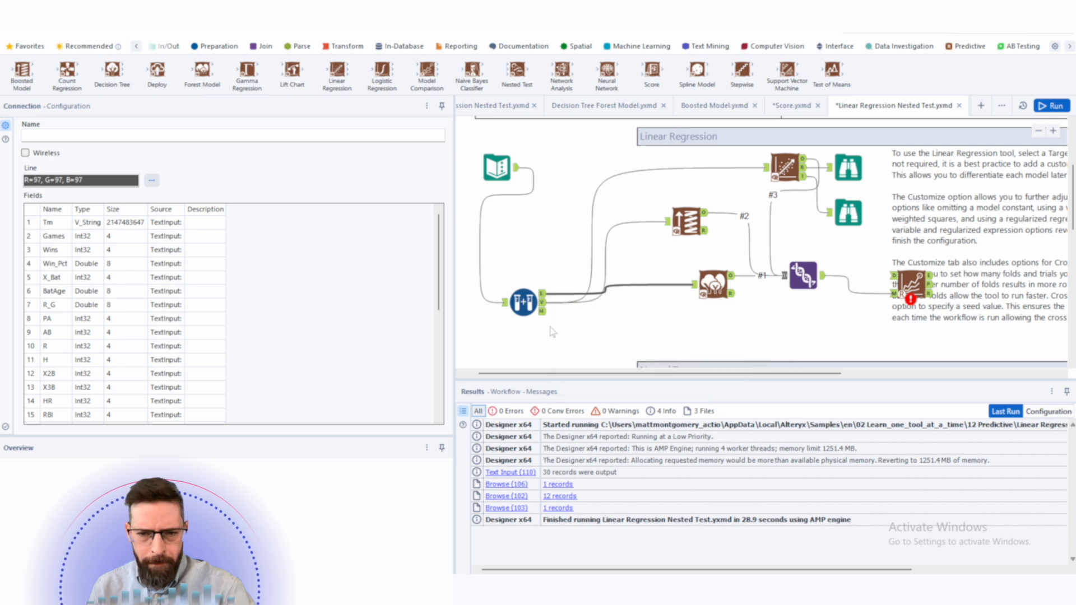
right_click(571, 307)
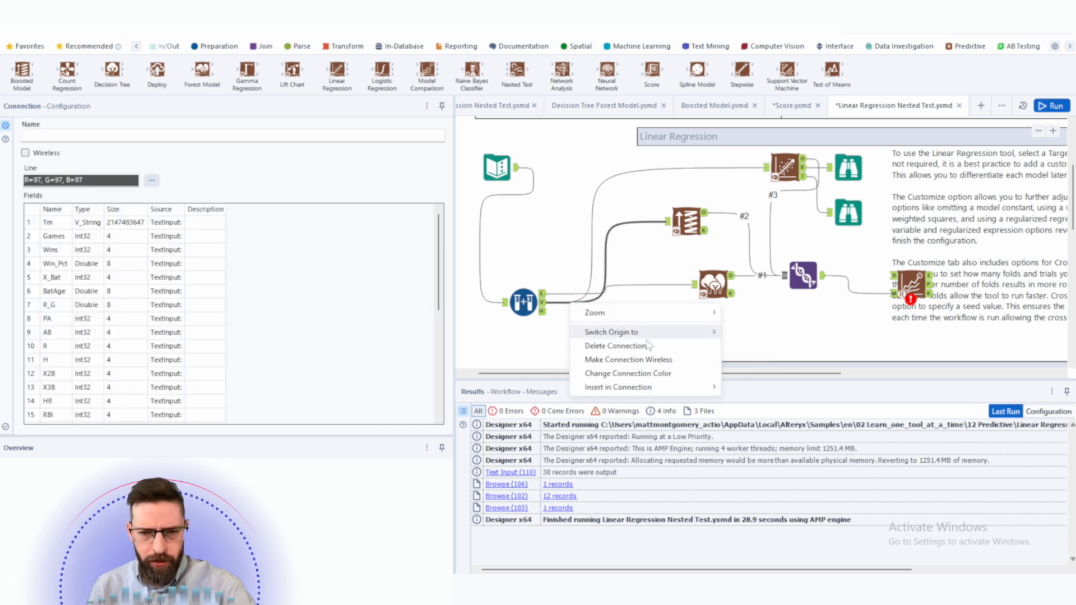
mouse_move(645, 334)
left_click(739, 348)
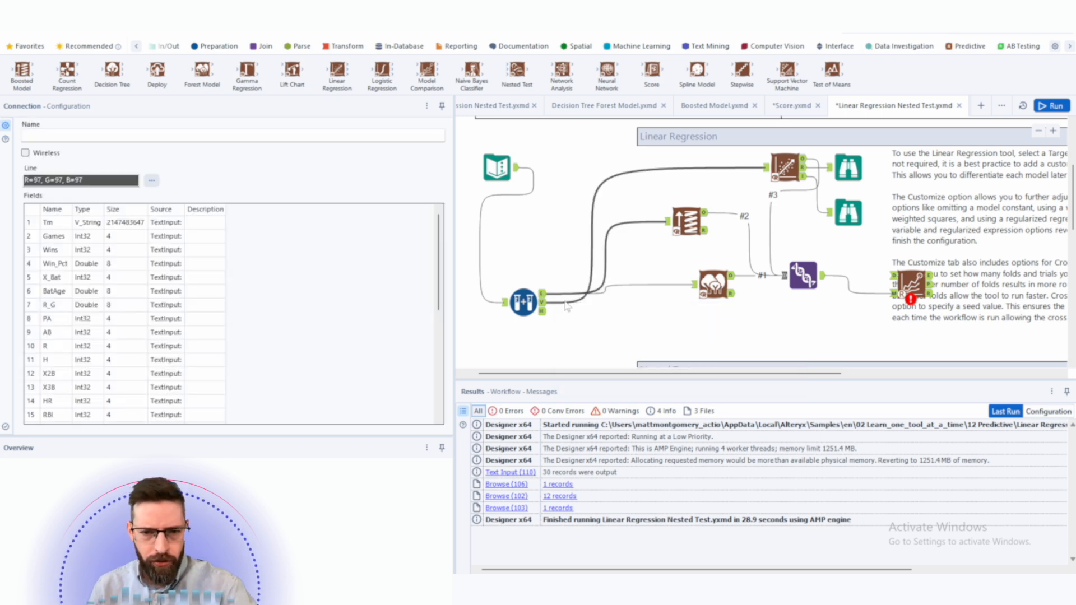
right_click(571, 307)
mouse_move(622, 331)
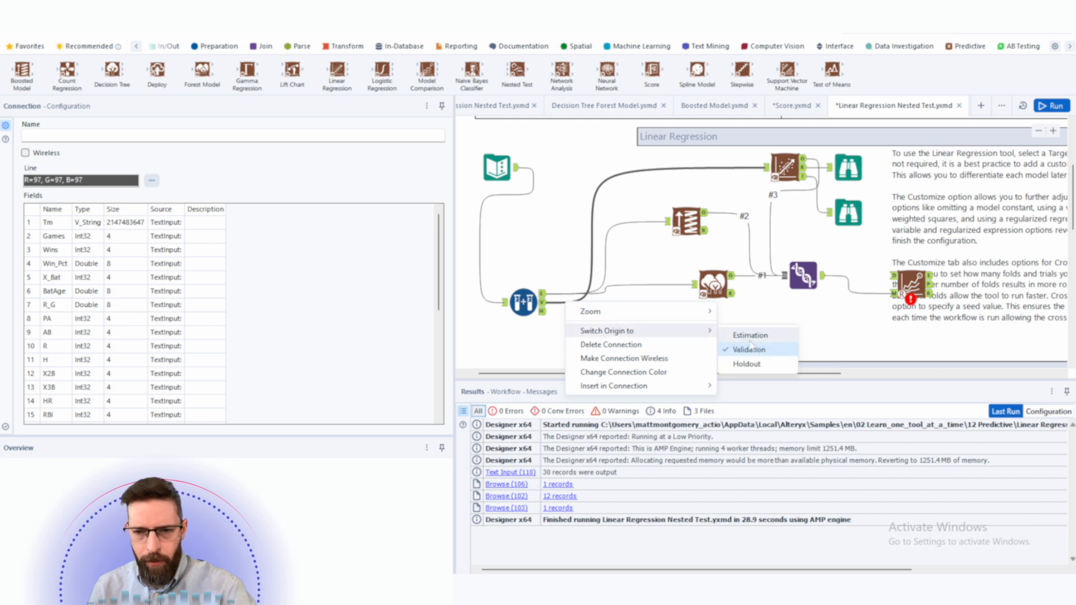
left_click(747, 346)
- Set the Create Samples estimation sample to 70 percent and validation sample to 30 percent
left_click_drag(925, 249, 1061, 249)
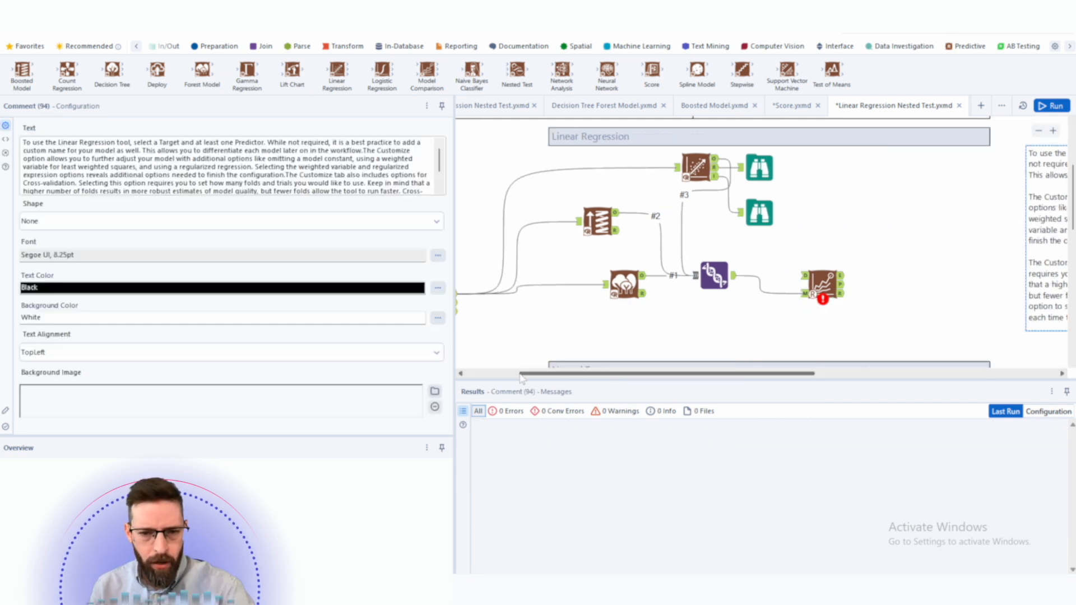
left_click_drag(567, 373, 512, 373)
left_click(544, 302)
double_click(70, 170)
type("70")
key("Tab")
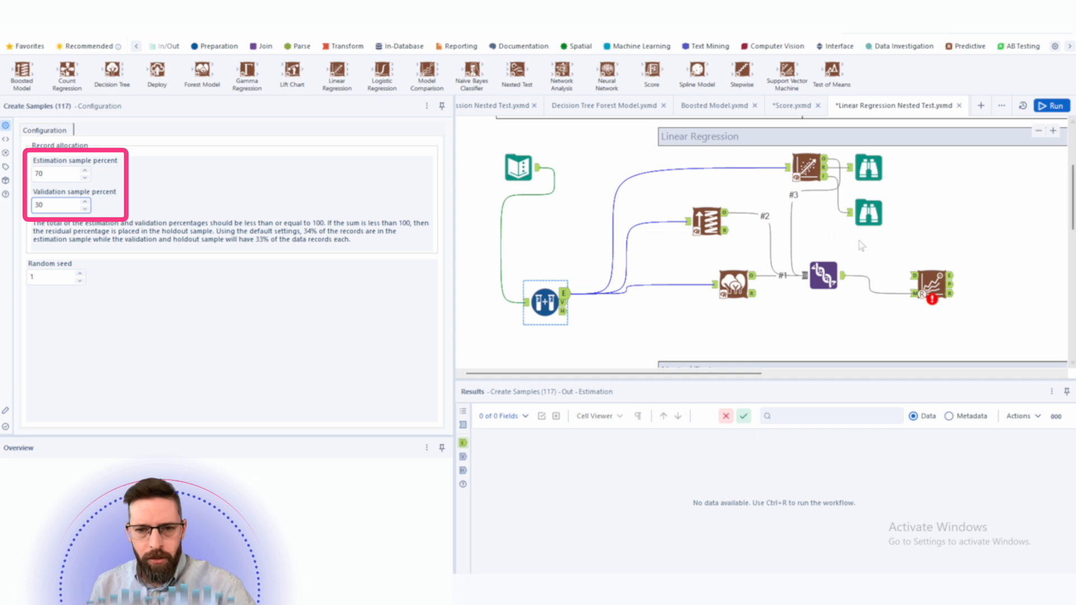
- Review the Create Samples estimation, validation and random seed settings
double_click(73, 173)
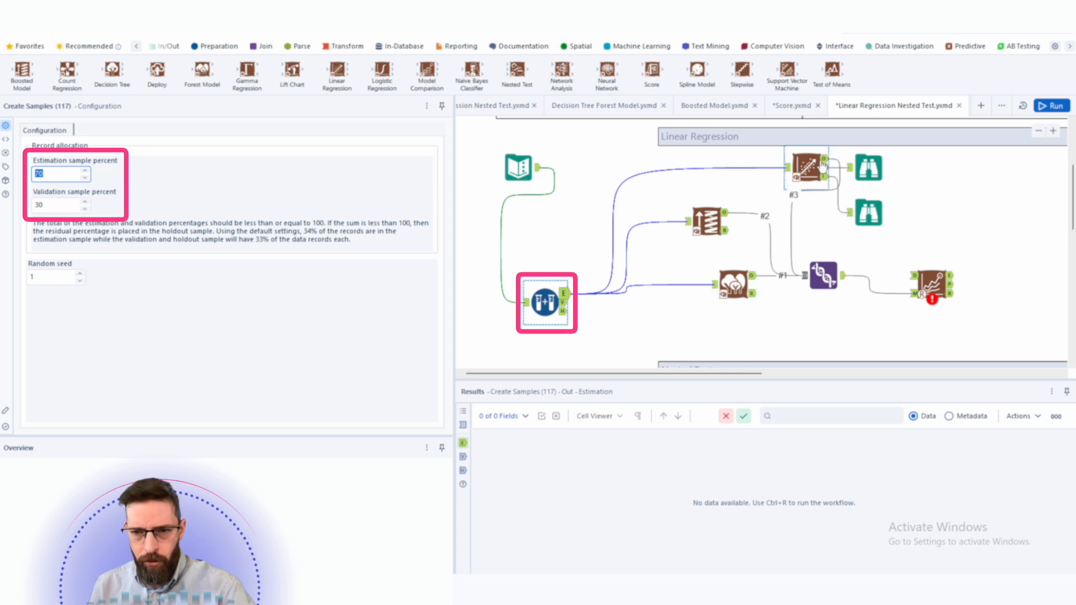
left_click(564, 302)
double_click(43, 206)
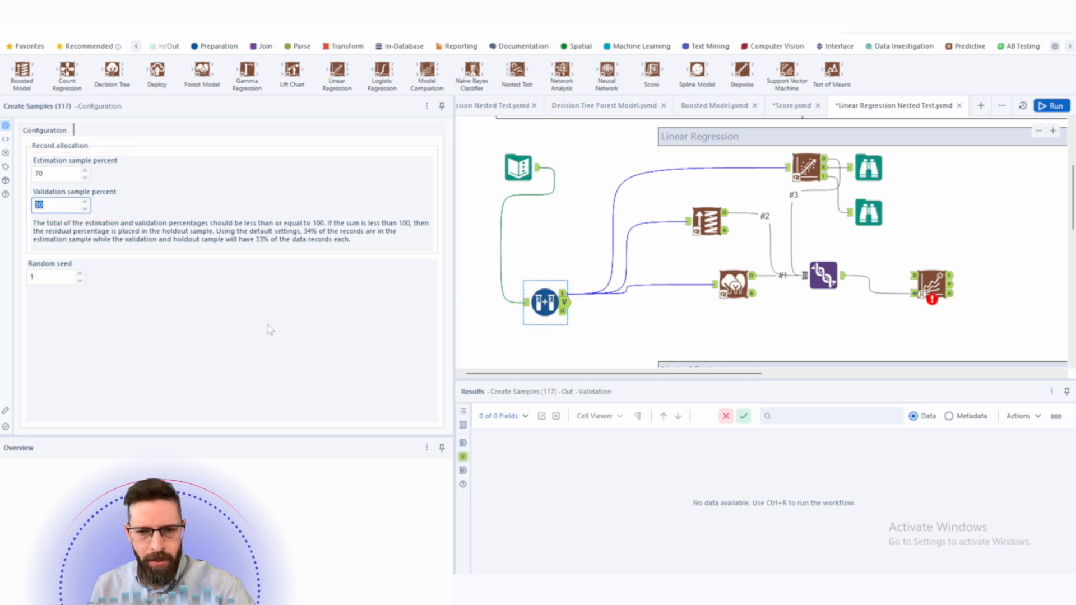
double_click(32, 277)
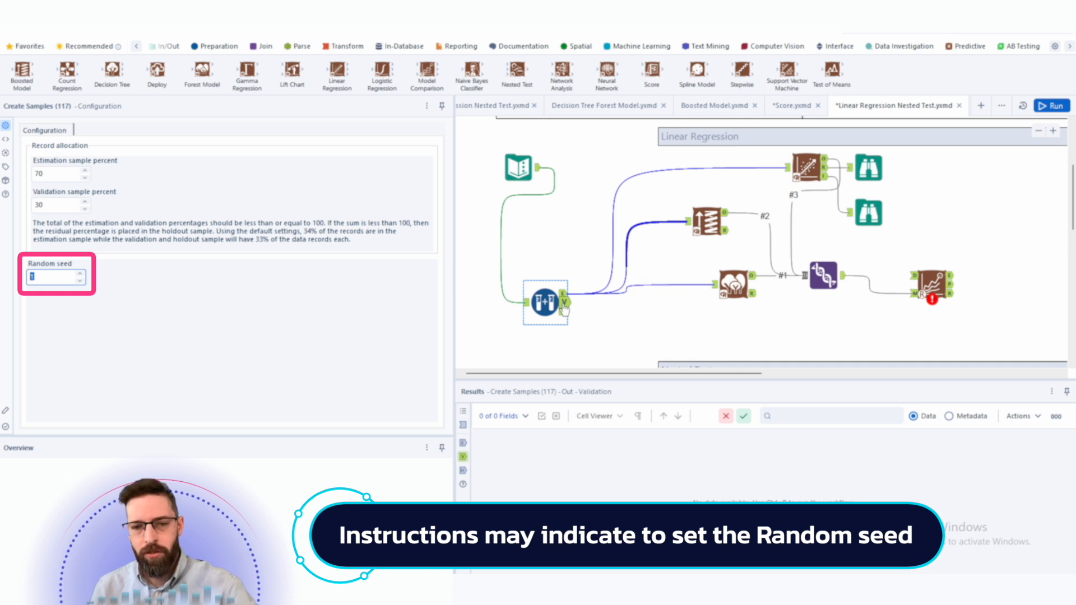
double_click(53, 173)
double_click(55, 205)
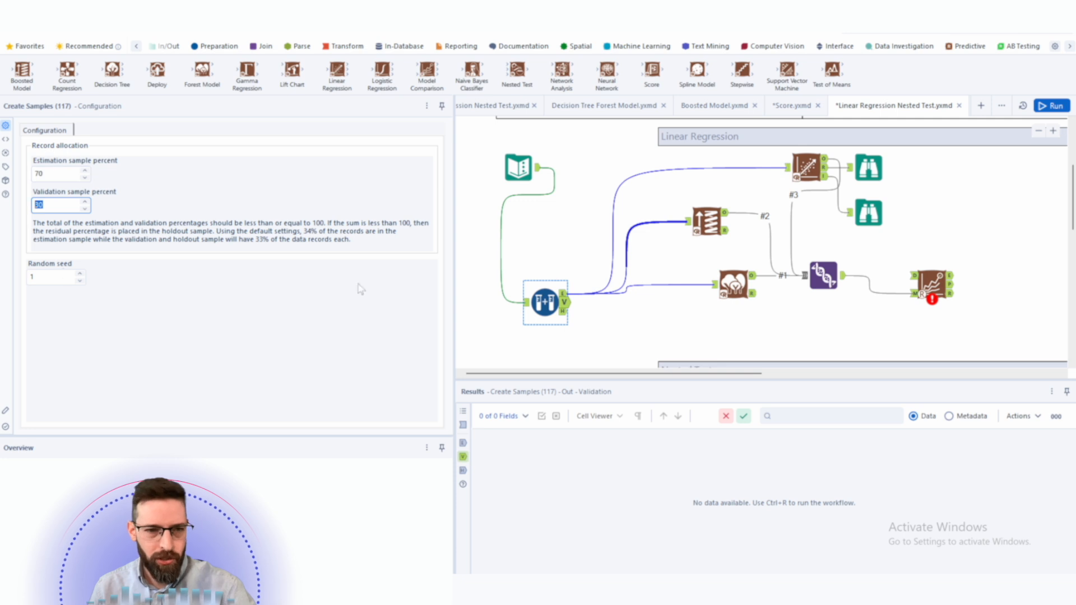
- Connect the Create Samples validation output to the Model Comparison tool's data input
left_click_drag(564, 302, 911, 276)
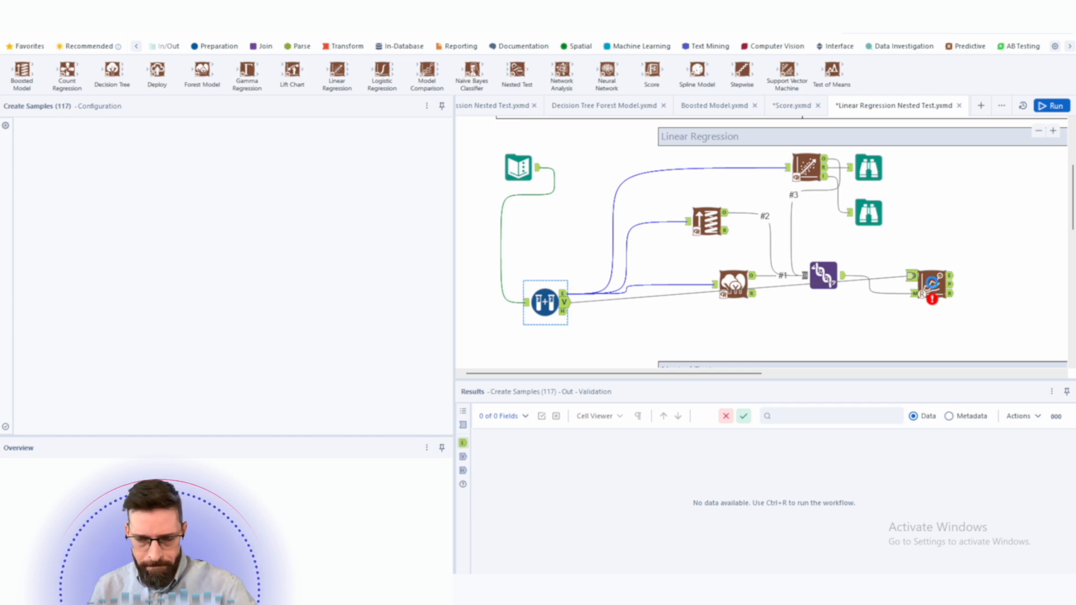
left_click(932, 283)
- Add Browse tools to all Model Comparison outputs and run the workflow
right_click(932, 283)
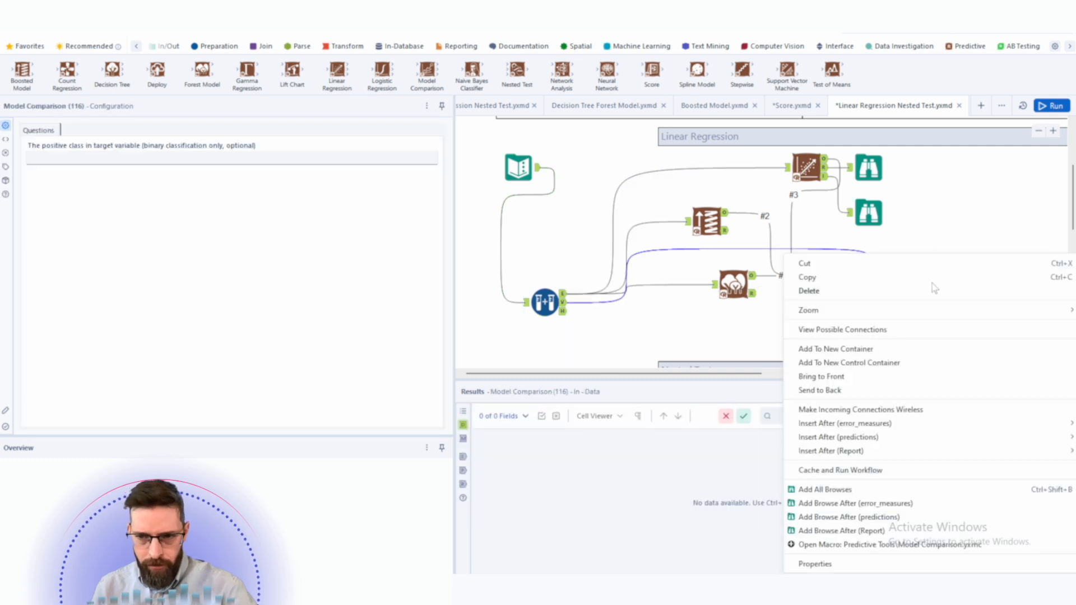
left_click(878, 490)
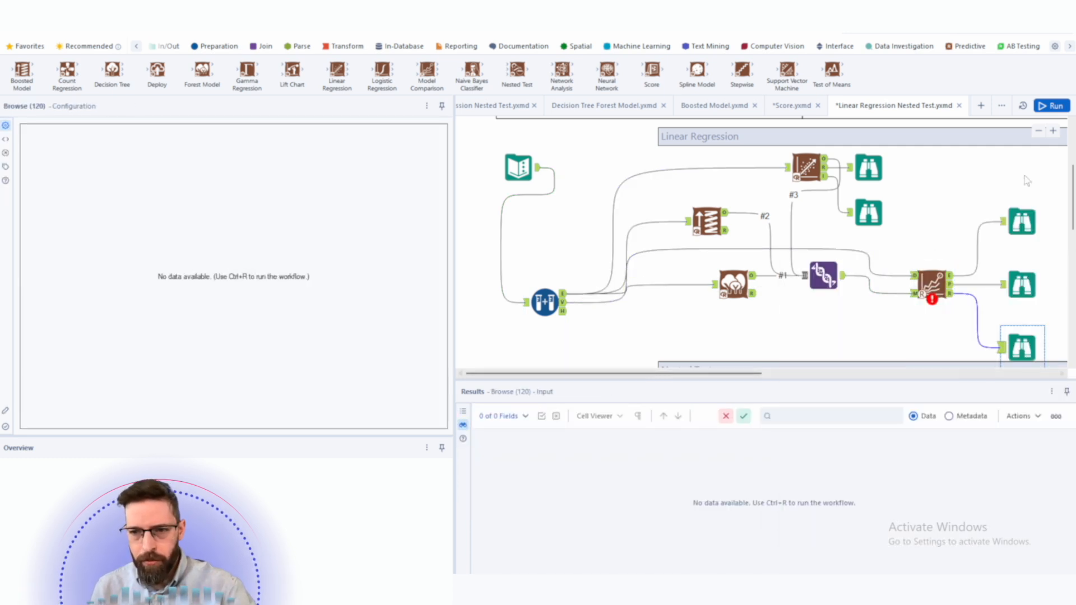
left_click(1051, 106)
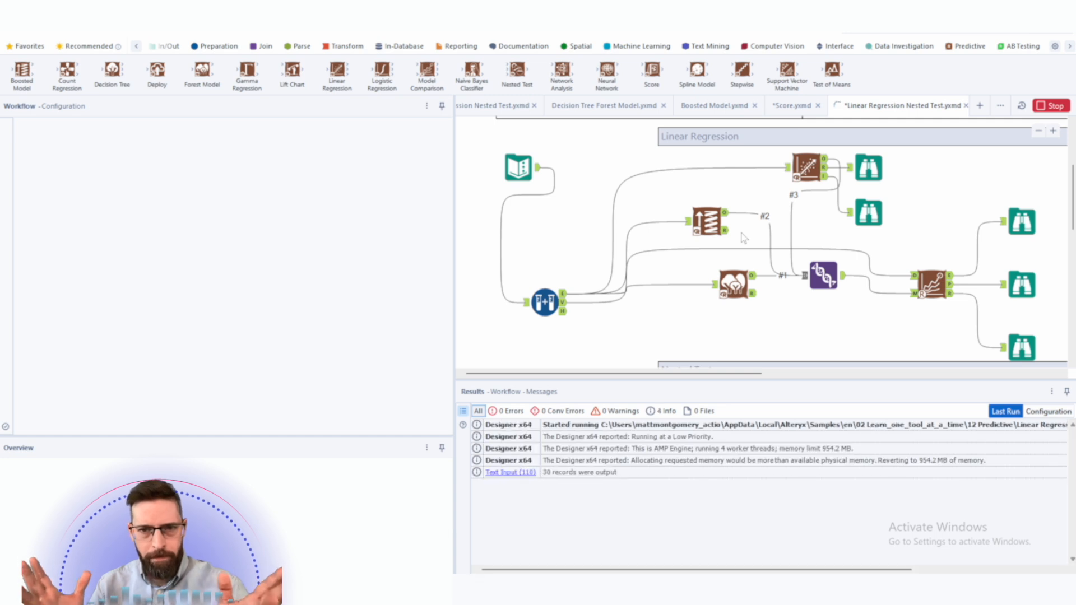
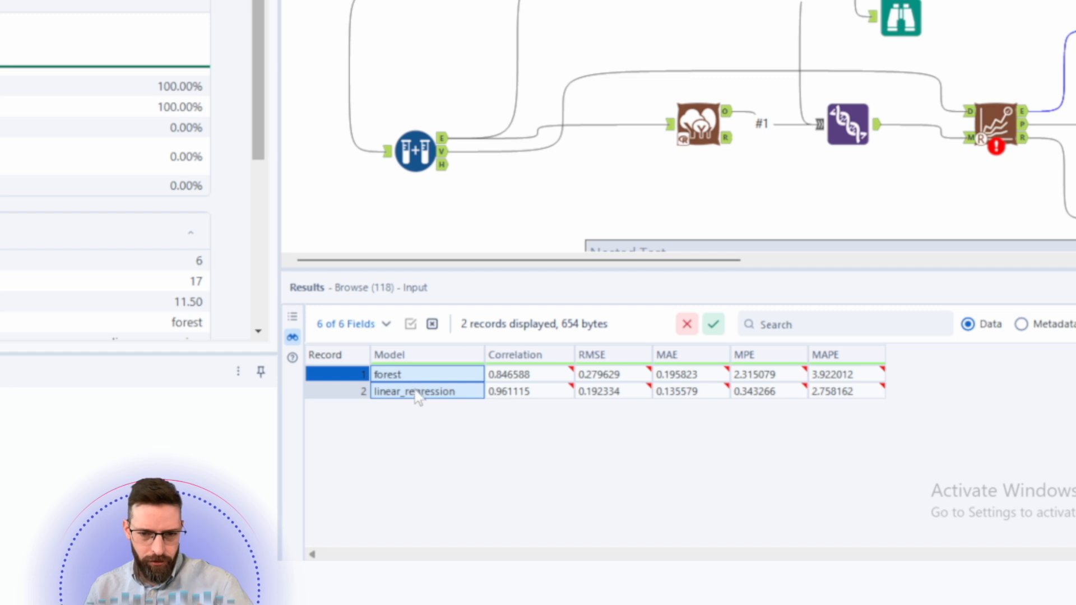
- Compare the forest and linear_regression metrics in the Model Comparison results and view the linear regression report
left_click(849, 391)
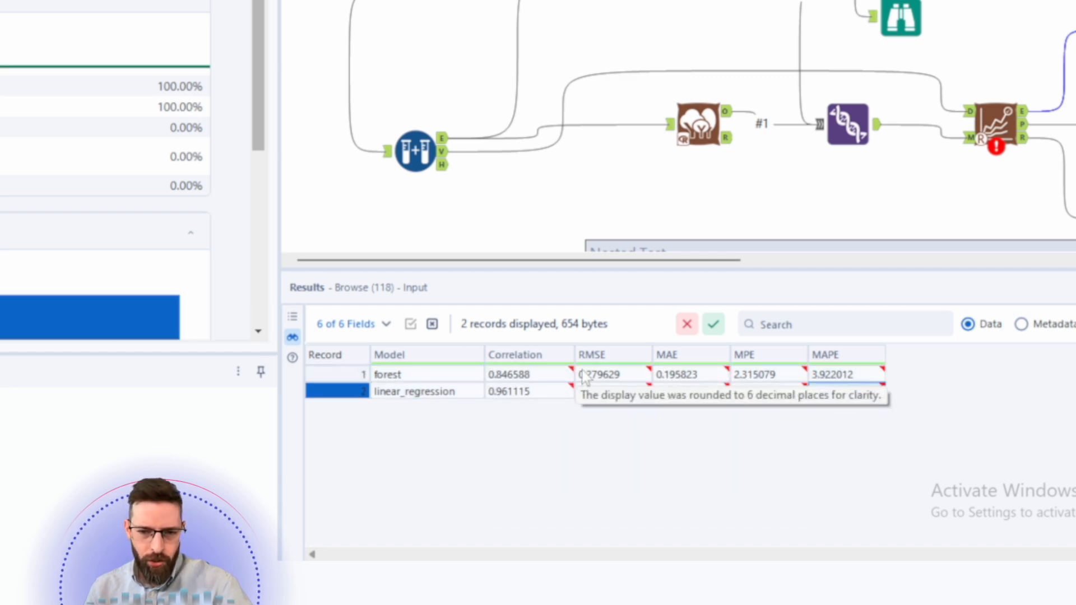
left_click(605, 375)
left_click_drag(619, 395, 621, 452)
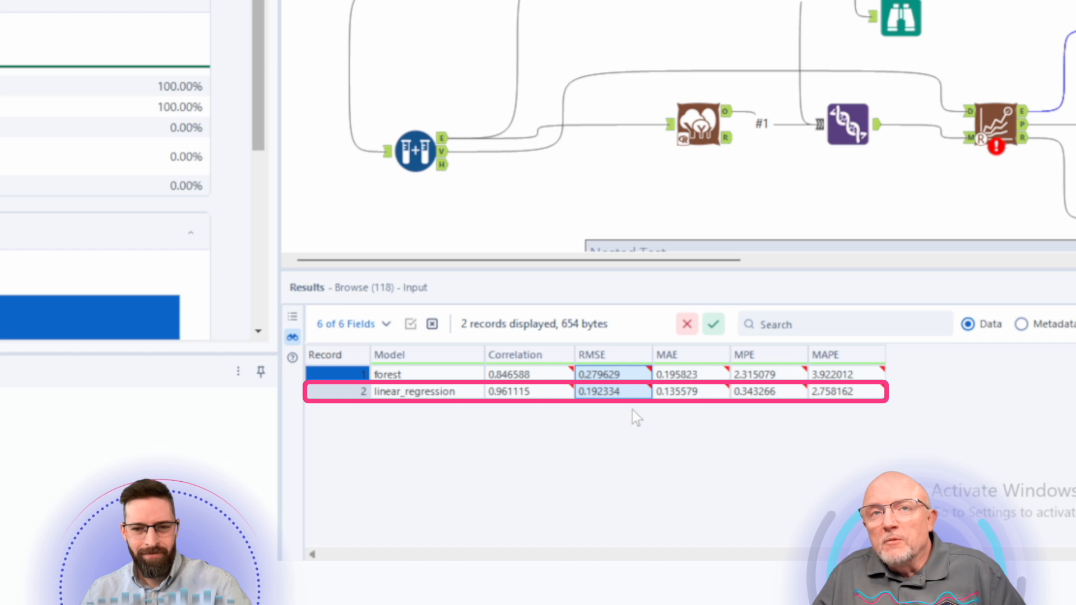
left_click(599, 394)
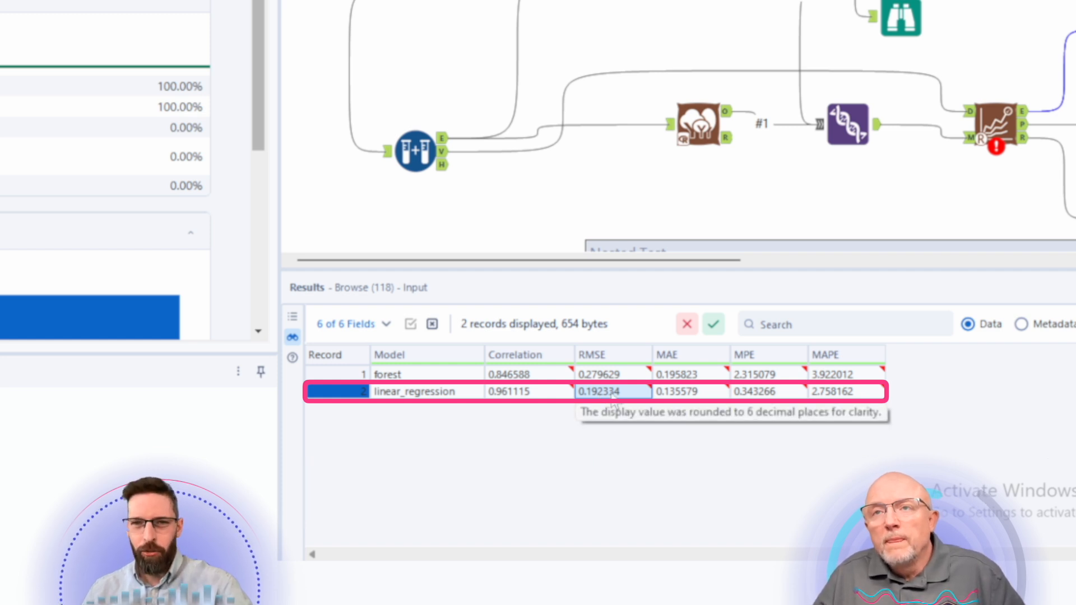
left_click(524, 392)
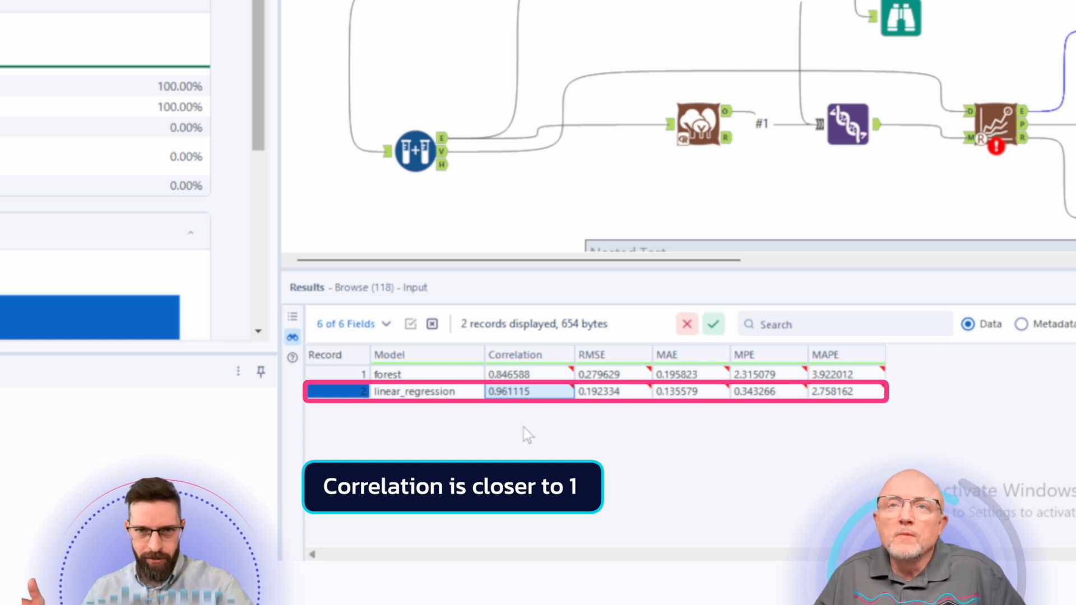
left_click(678, 391)
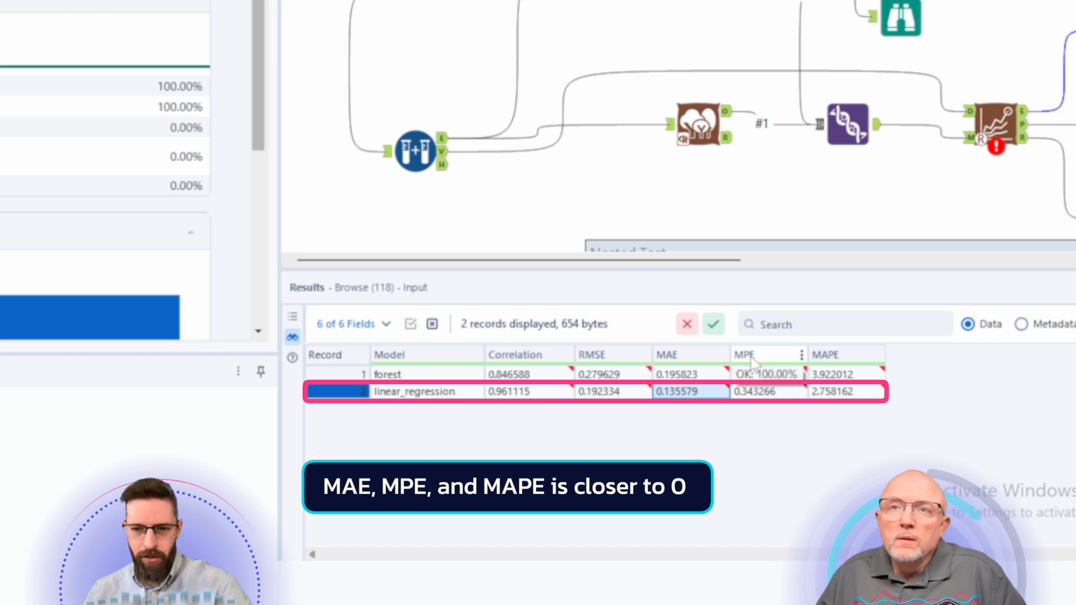
left_click(766, 390)
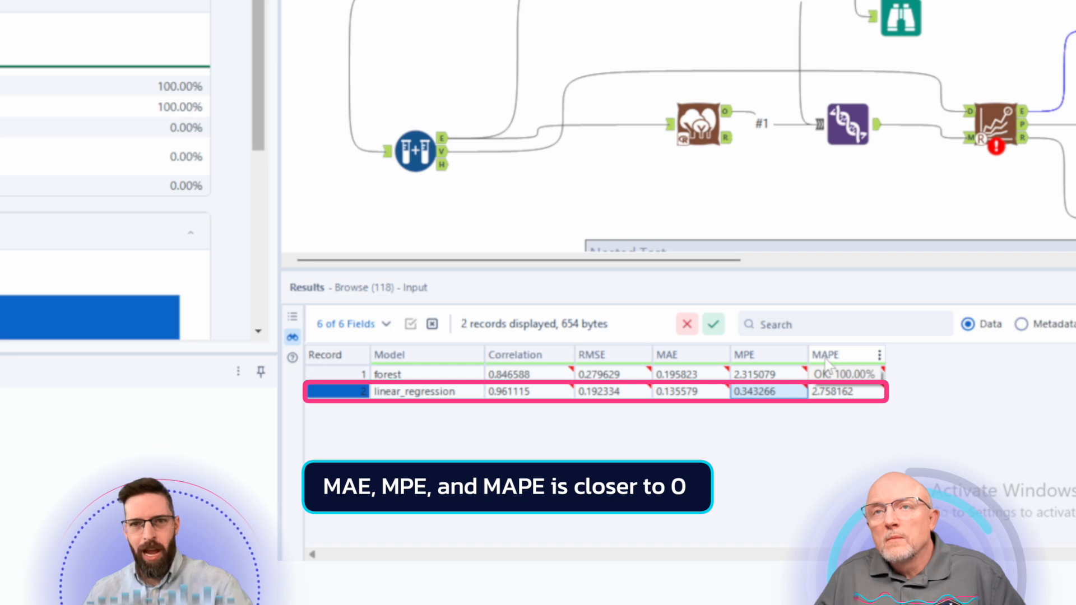
left_click(849, 391)
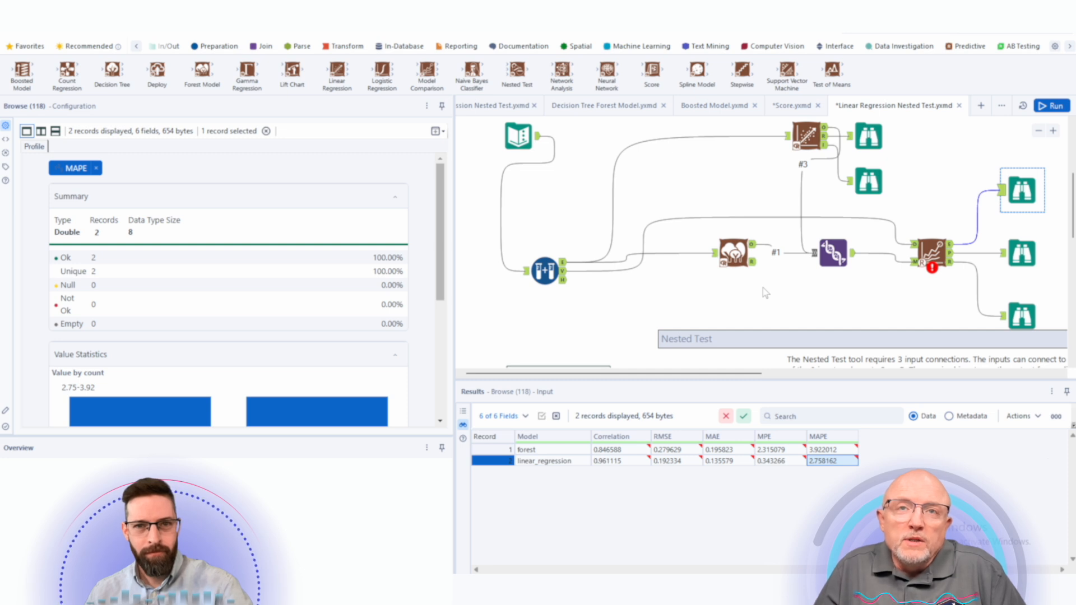
left_click_drag(923, 184, 914, 232)
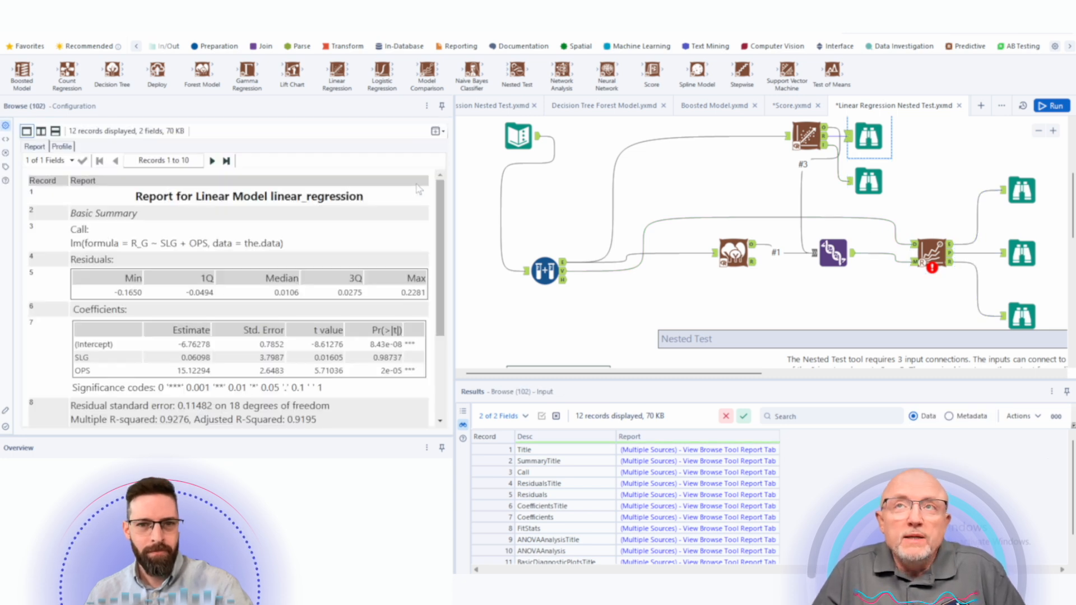
- Enable cross-validation in the Linear Regression tool's customization options and review its Plots and Model settings
left_click(804, 132)
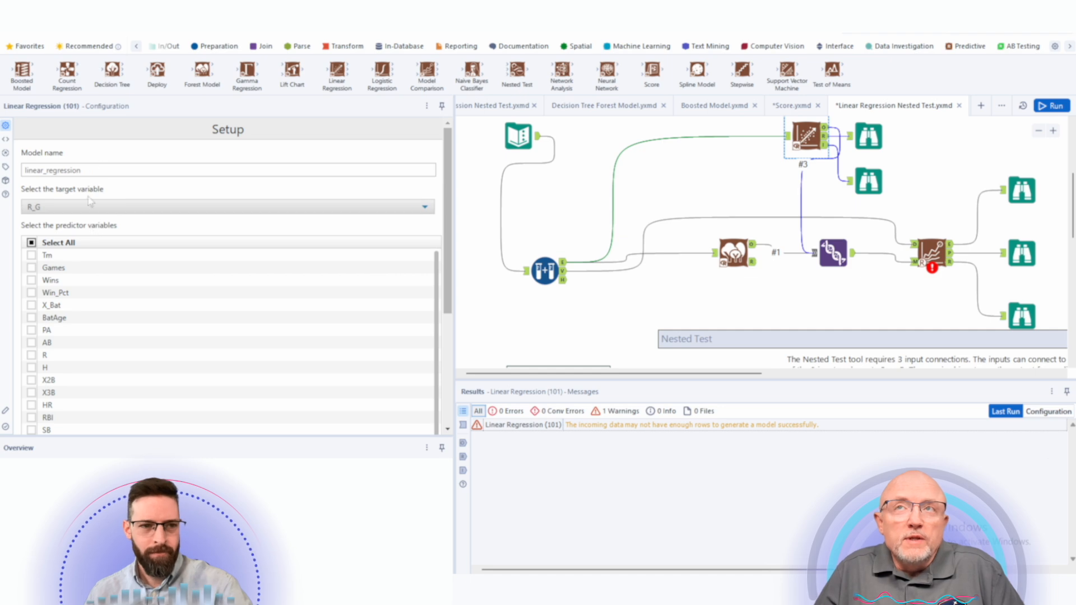
scroll(106, 257, "down", 2)
scroll(107, 256, "down", 3)
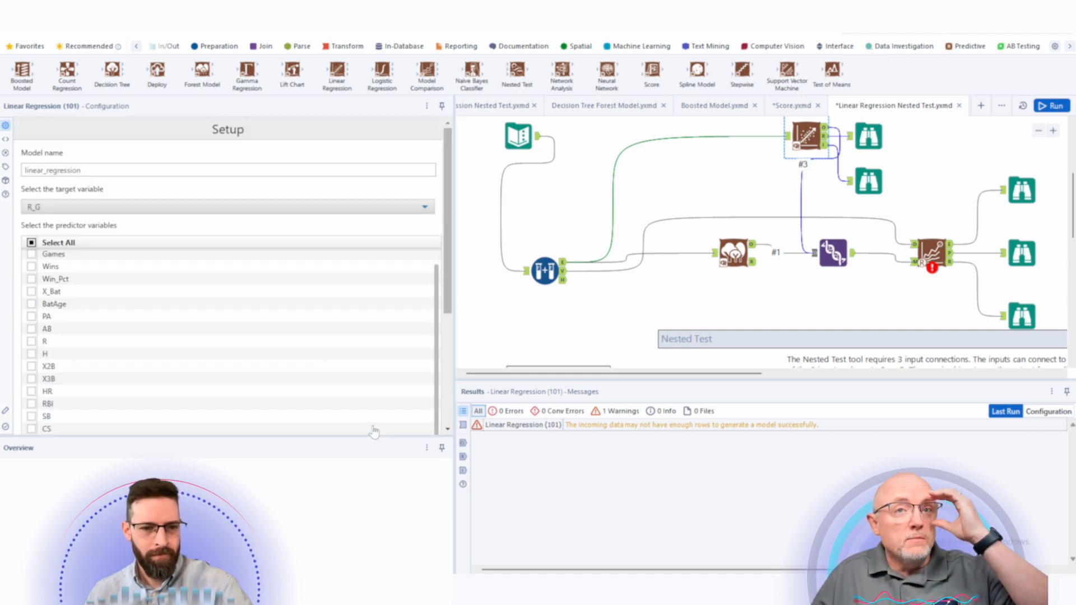
scroll(294, 358, "up", 5)
scroll(329, 227, "down", 5)
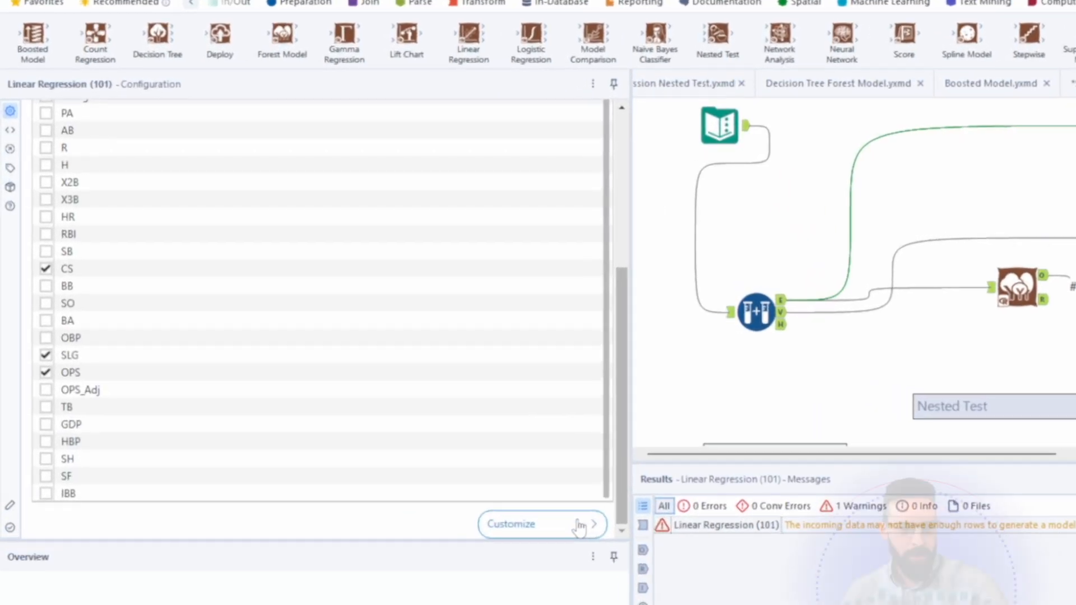
left_click(412, 425)
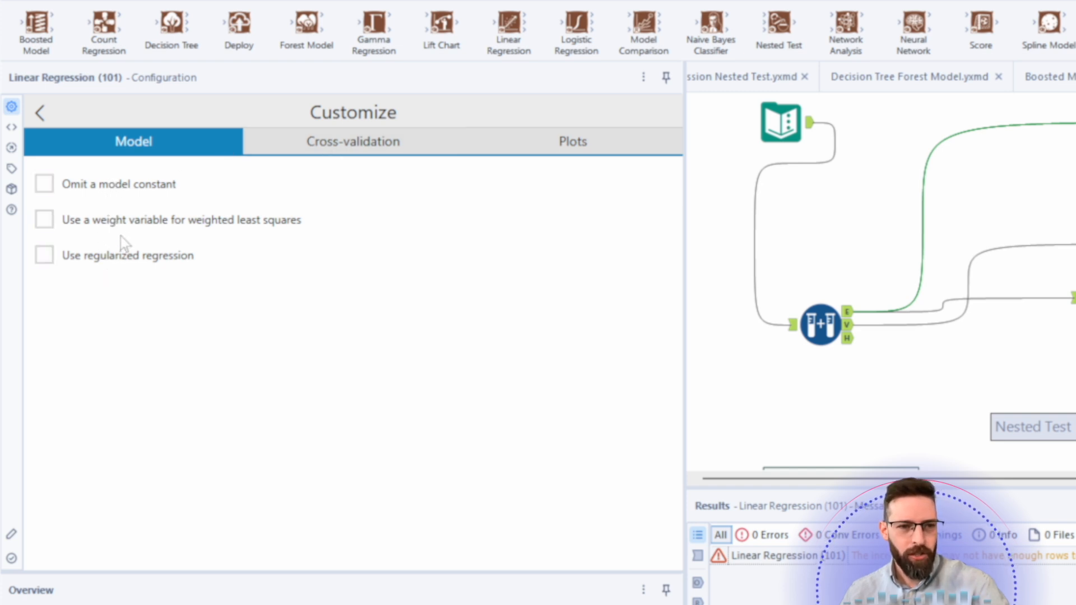
left_click(342, 154)
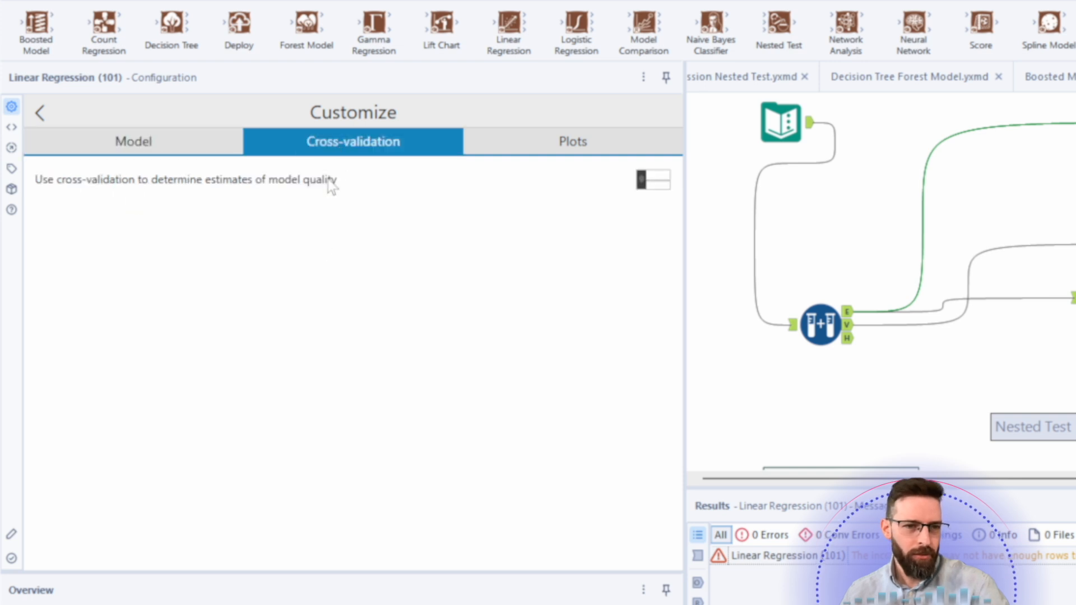
left_click(641, 180)
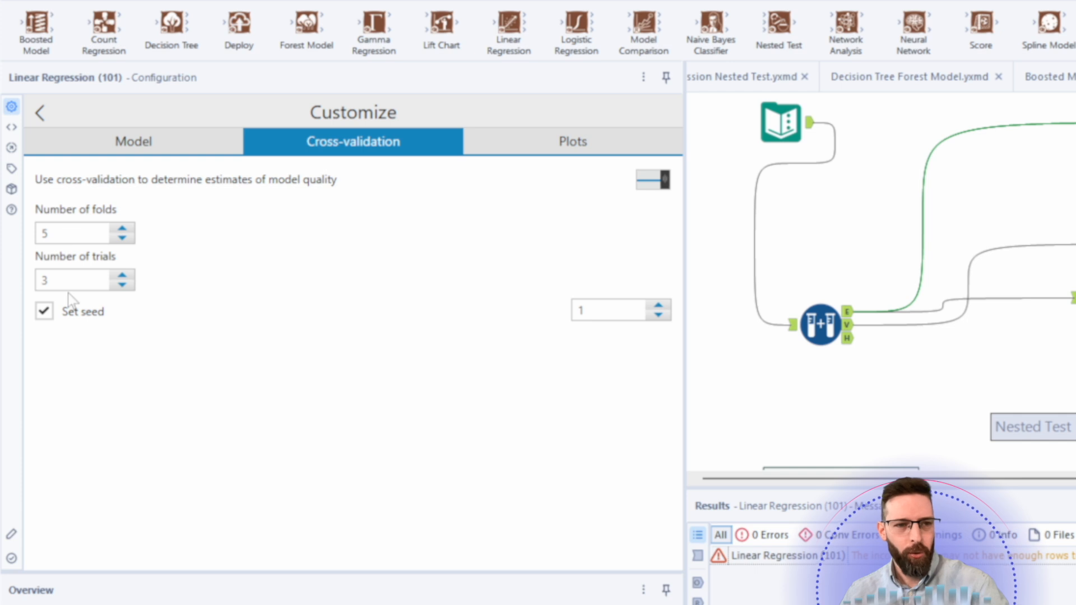
left_click(577, 149)
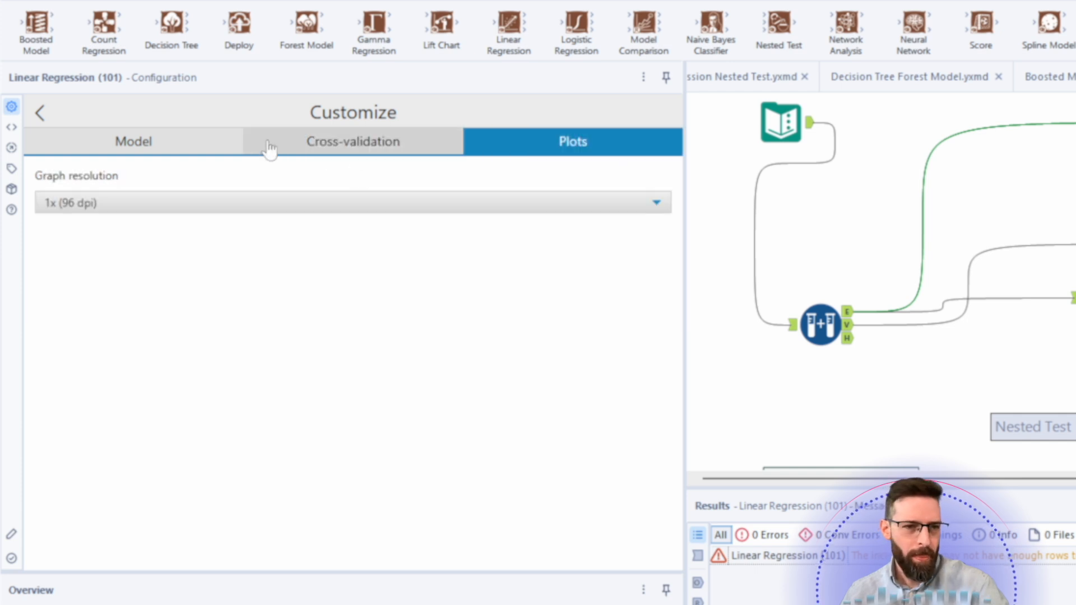
left_click(417, 155)
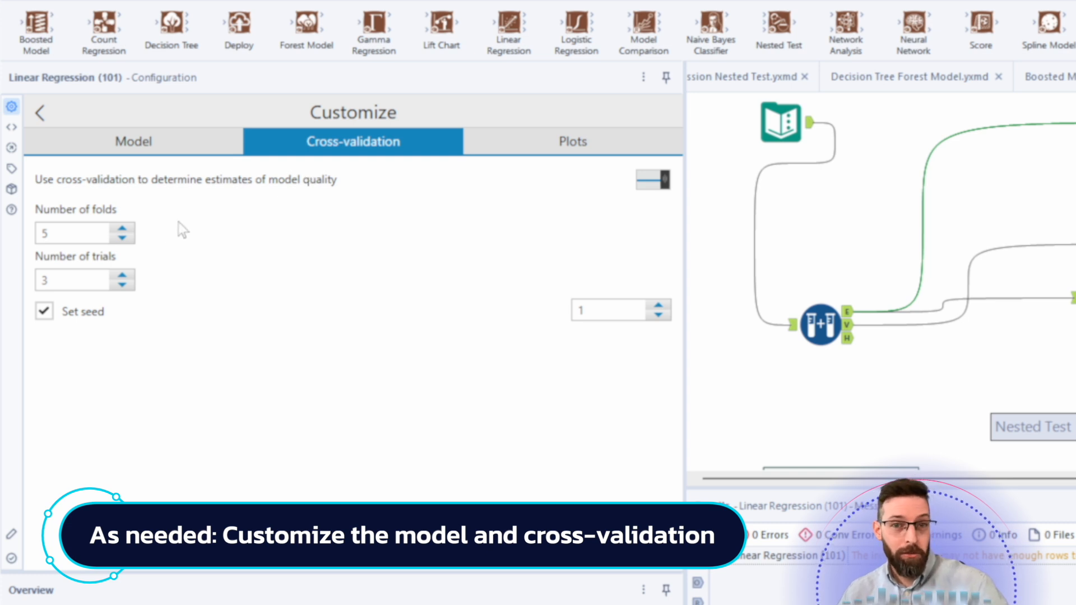
left_click(154, 146)
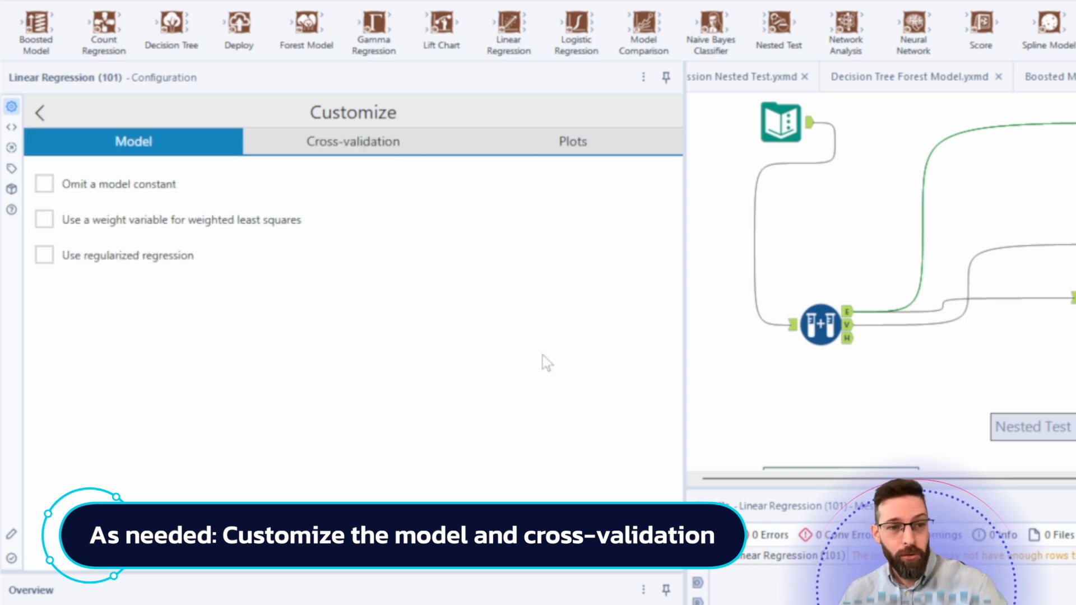
left_click(39, 113)
- Deselect CS from the Linear Regression tool's predictor variables
scroll(423, 325, "down", 1)
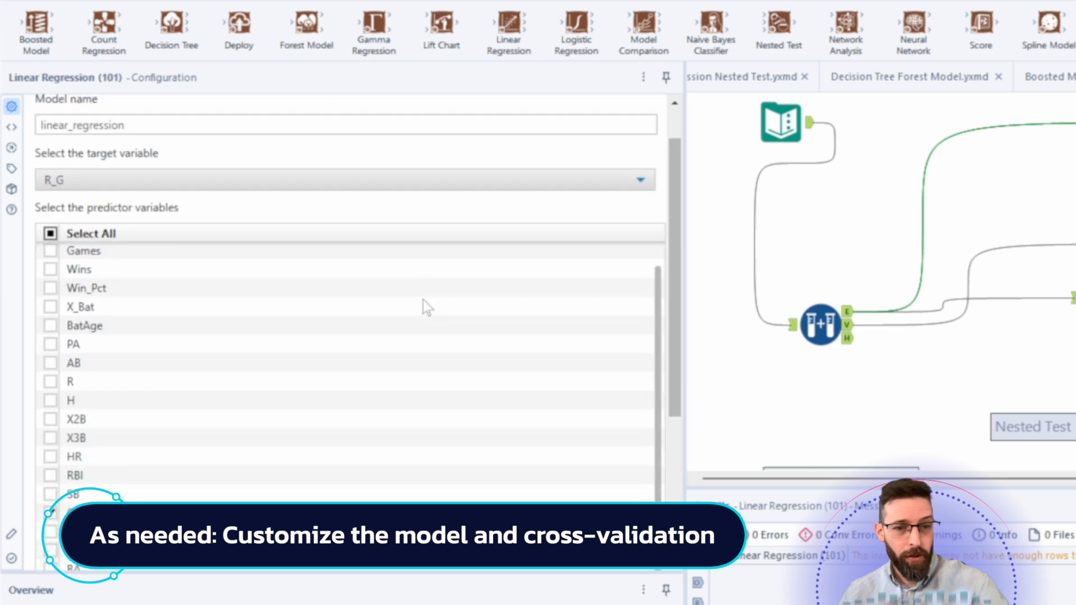
scroll(423, 300, "down", 4)
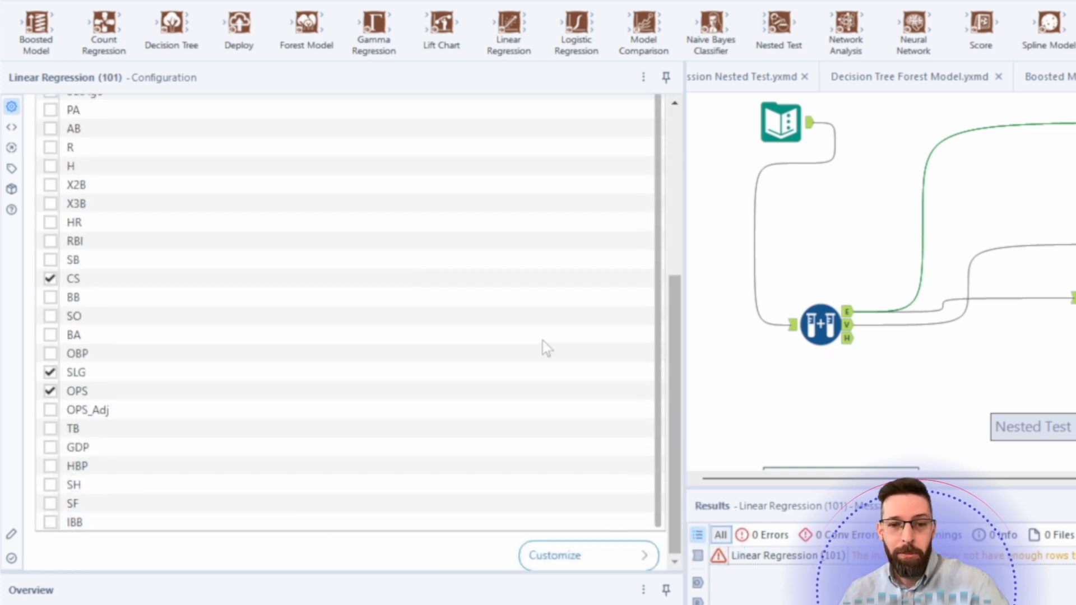
scroll(538, 353, "up", 5)
scroll(320, 402, "down", 2)
scroll(319, 402, "down", 1)
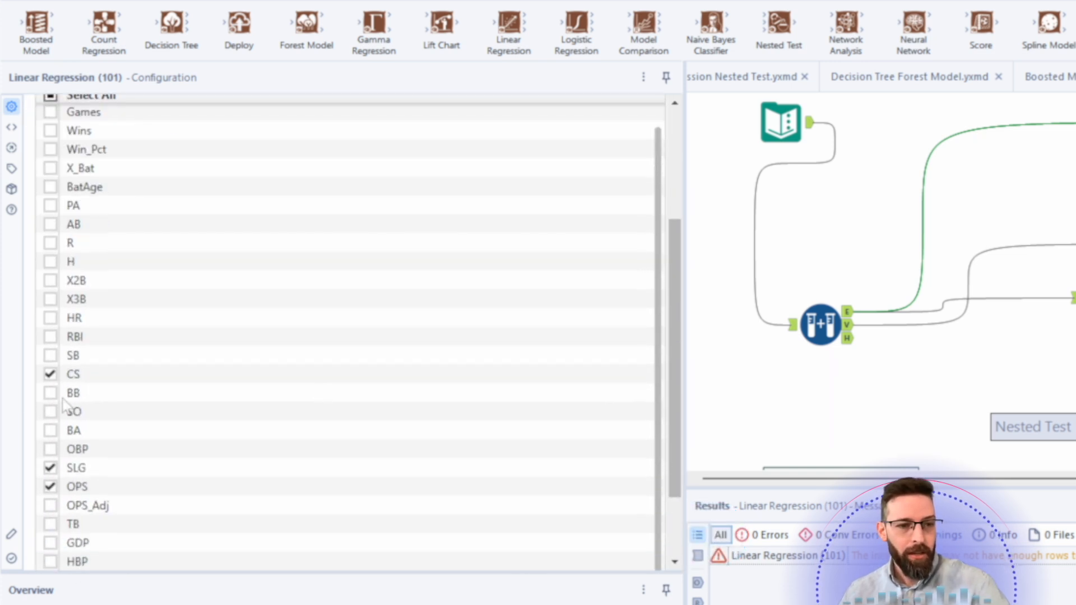
left_click(50, 374)
scroll(156, 361, "down", 2)
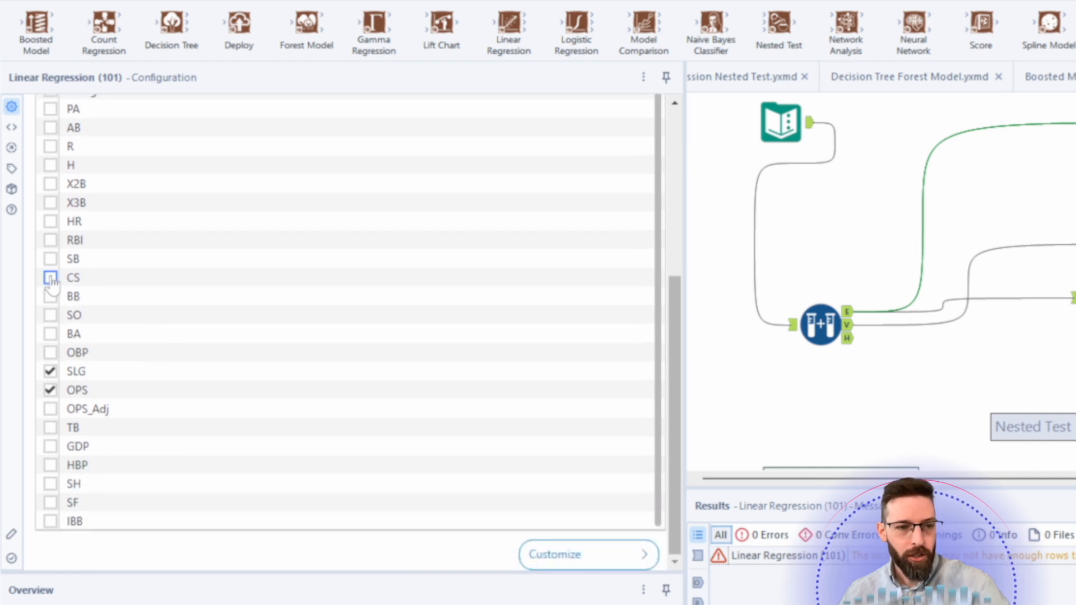
left_click(50, 277)
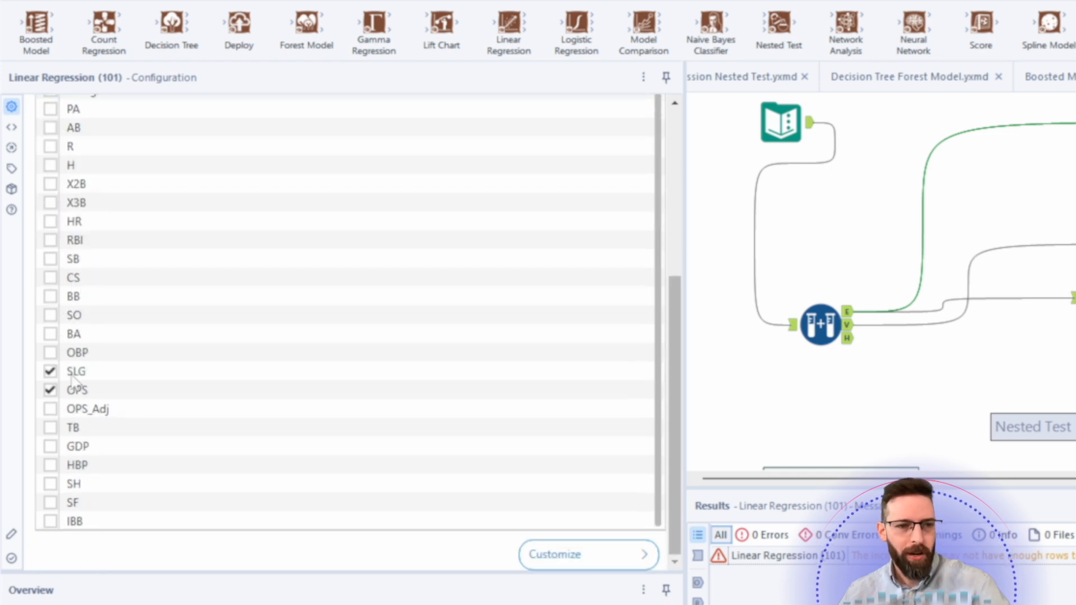
- Run the workflow again
left_click(1074, 298)
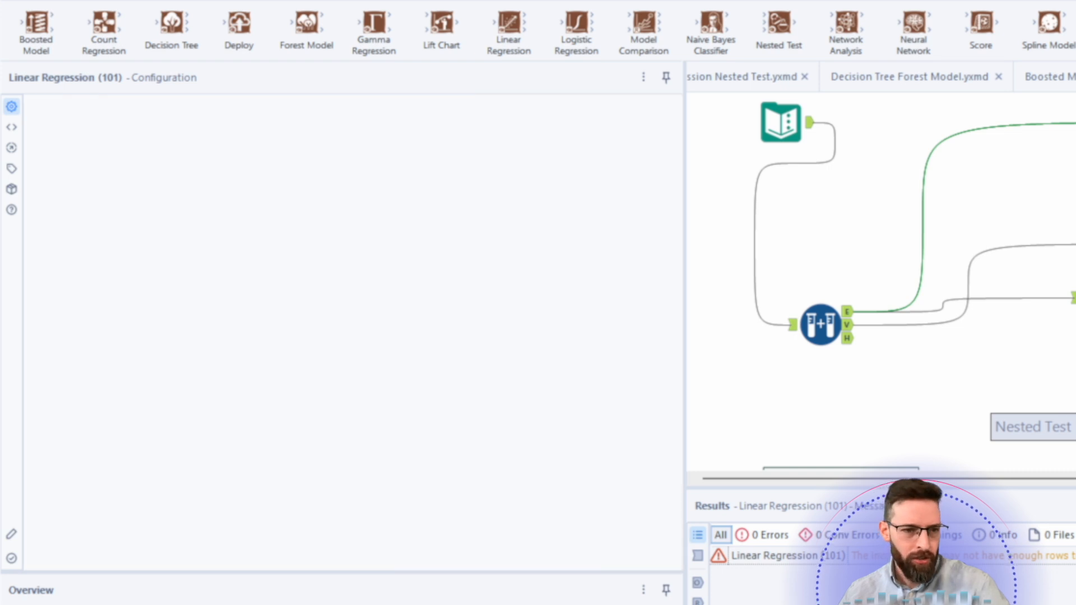
scroll(164, 361, "down", 1)
scroll(164, 361, "down", 5)
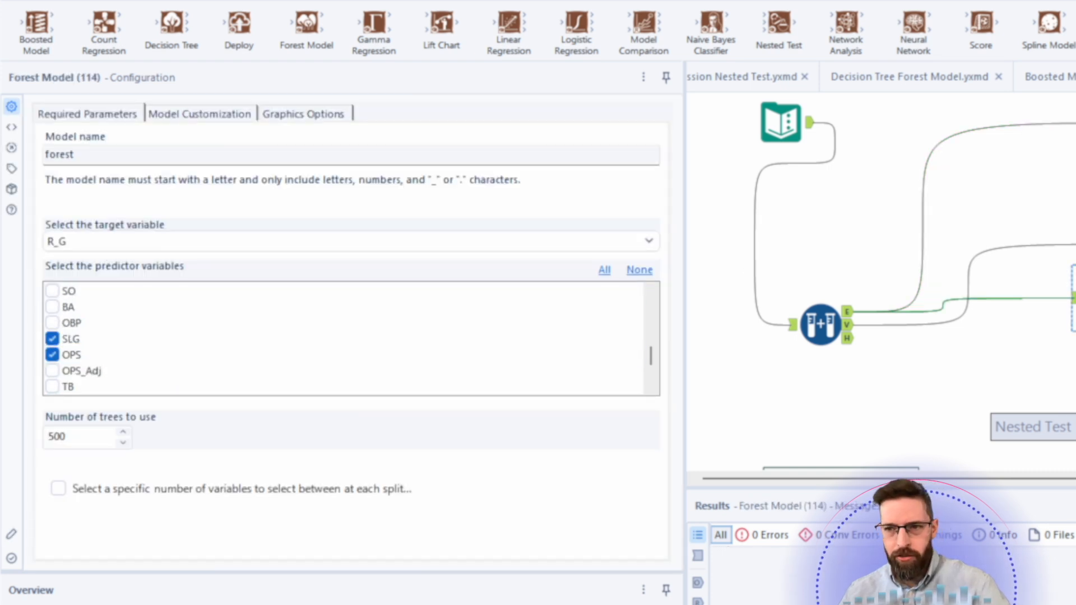
left_click(1037, 367)
key("ctrl+r")
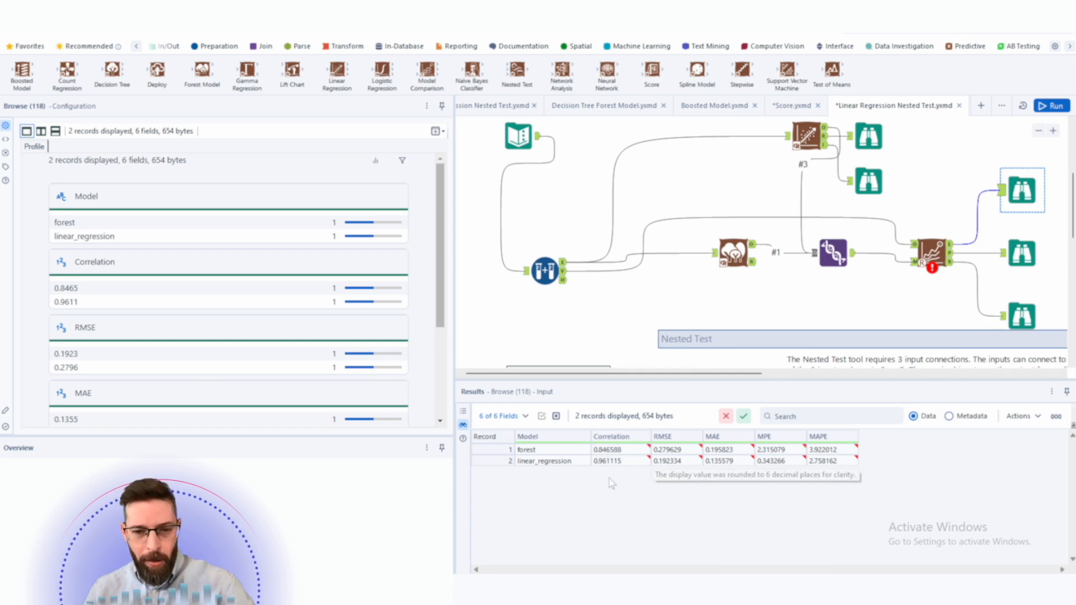
- Group the model, Score, Model Comparison and Browse tools into a Tool Container named Train
left_click_drag(613, 461, 804, 463)
left_click_drag(830, 463, 613, 473)
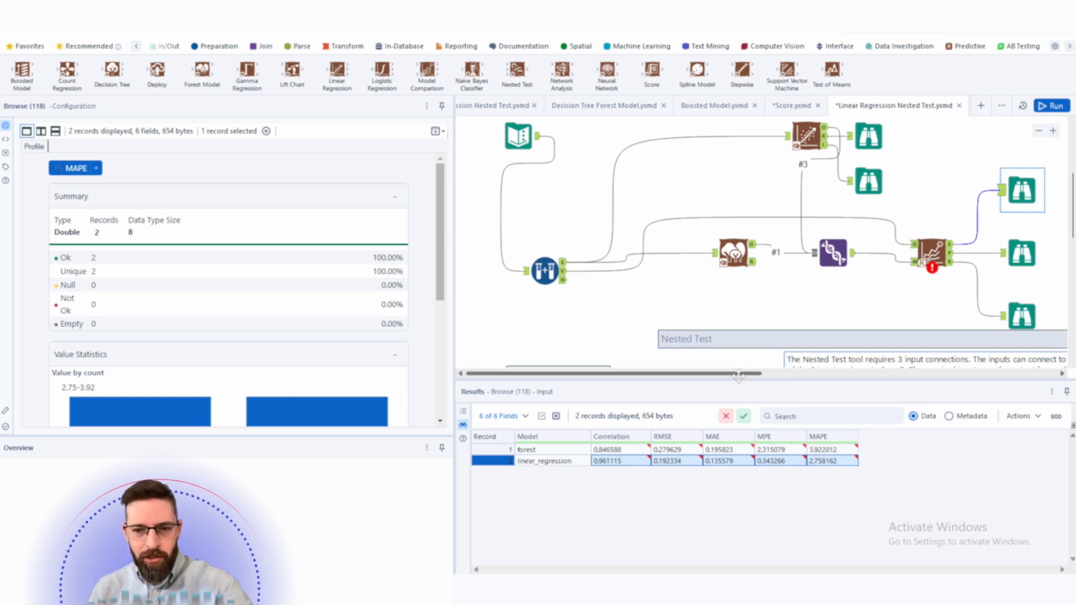
left_click_drag(739, 373, 842, 374)
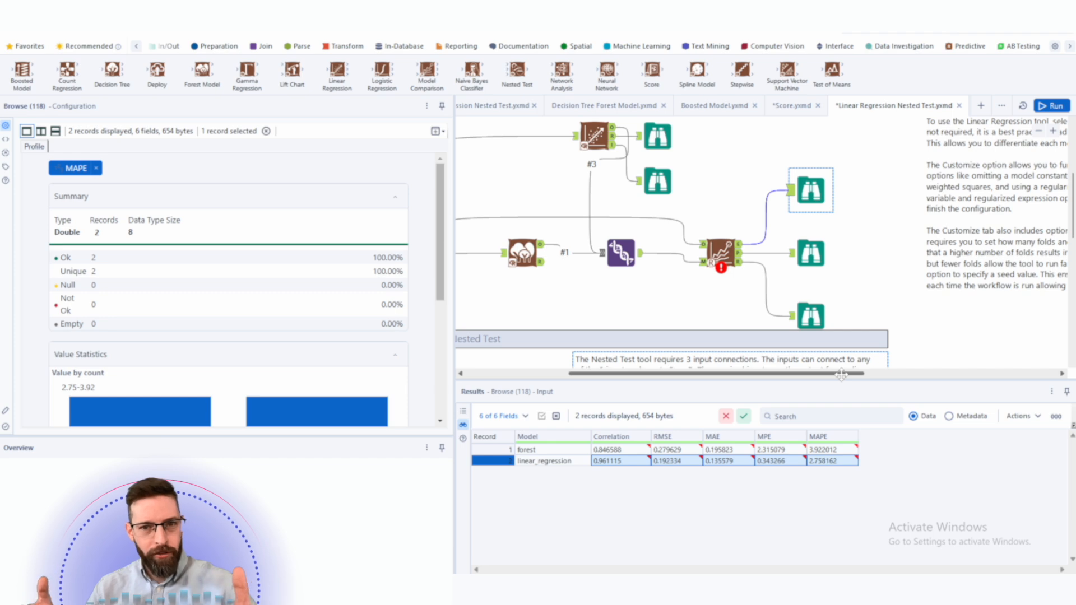
left_click_drag(710, 162, 857, 335)
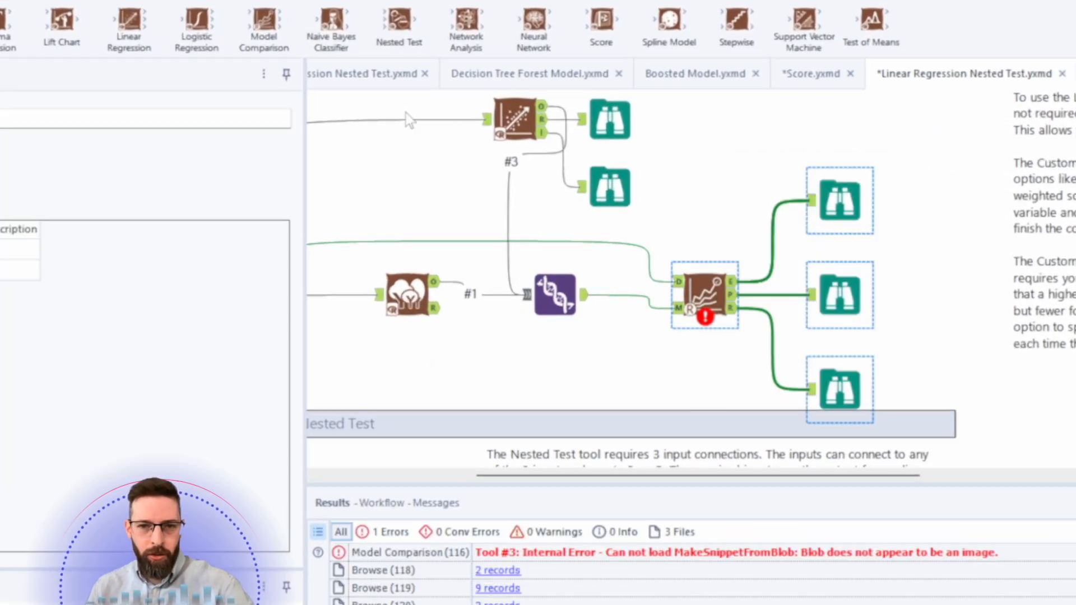
left_click_drag(494, 121, 686, 268)
left_click_drag(654, 303, 947, 432)
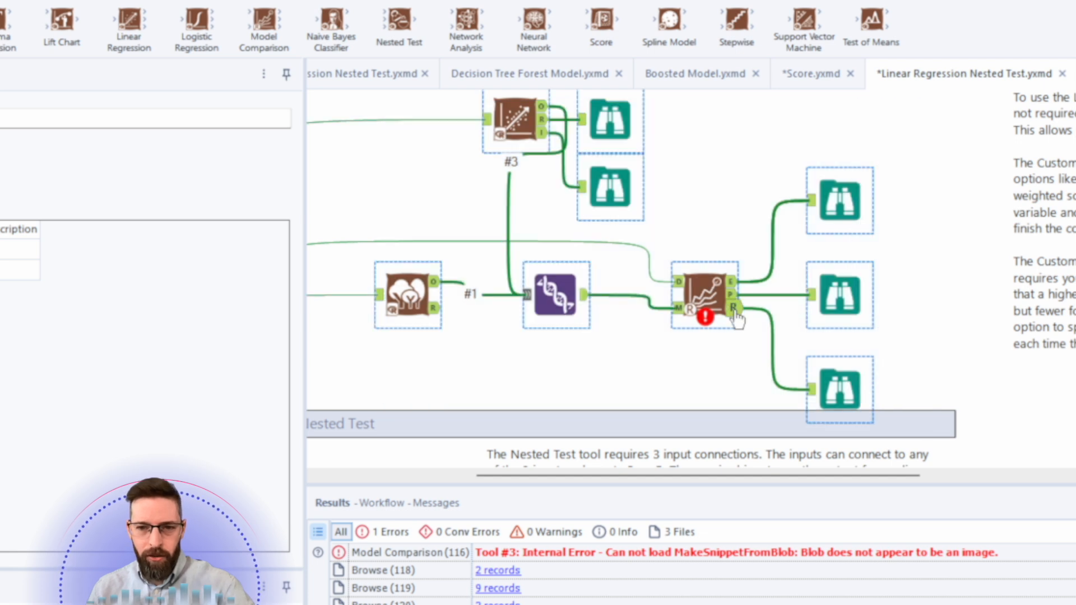
right_click(709, 294)
left_click(790, 440)
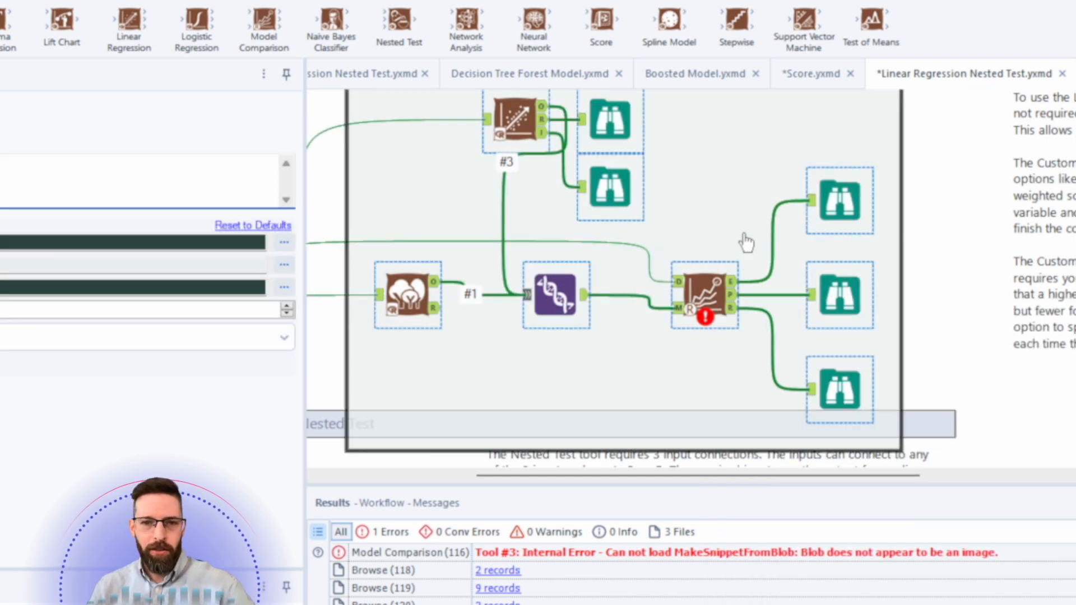
type("Train")
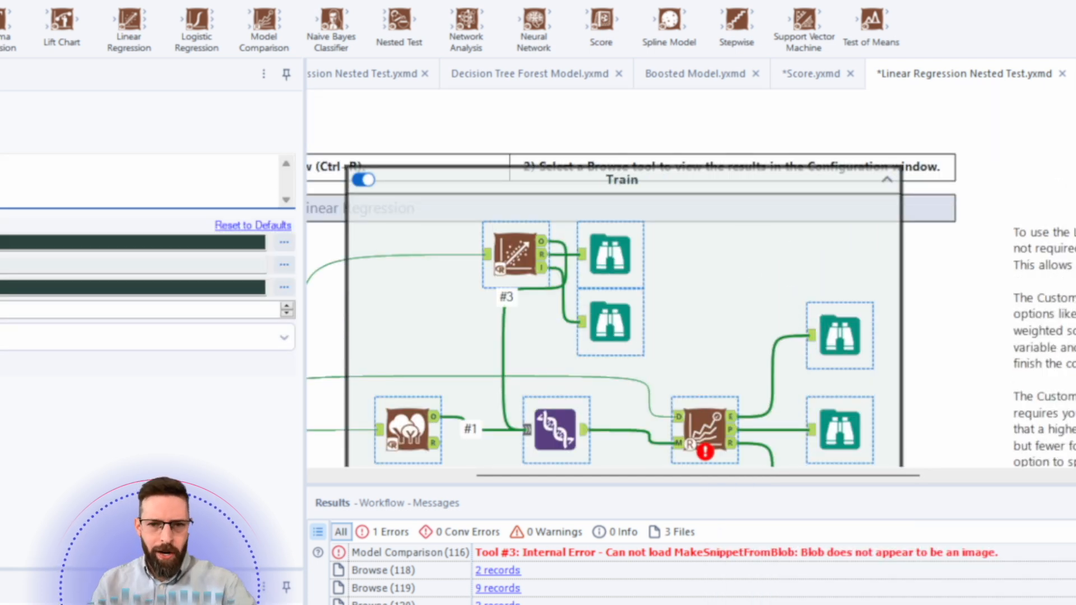
- Delete the empty Full Model tool container from the canvas
scroll(978, 214, "down", 5)
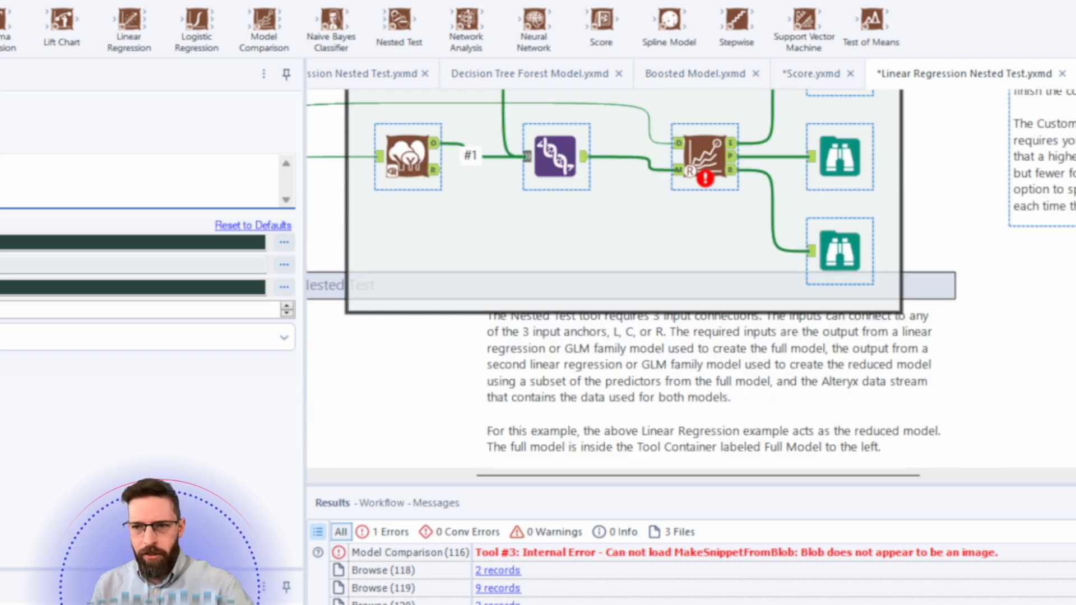
scroll(704, 249, "down", 3)
left_click_drag(716, 339, 1074, 352)
left_click_drag(501, 286, 1015, 301)
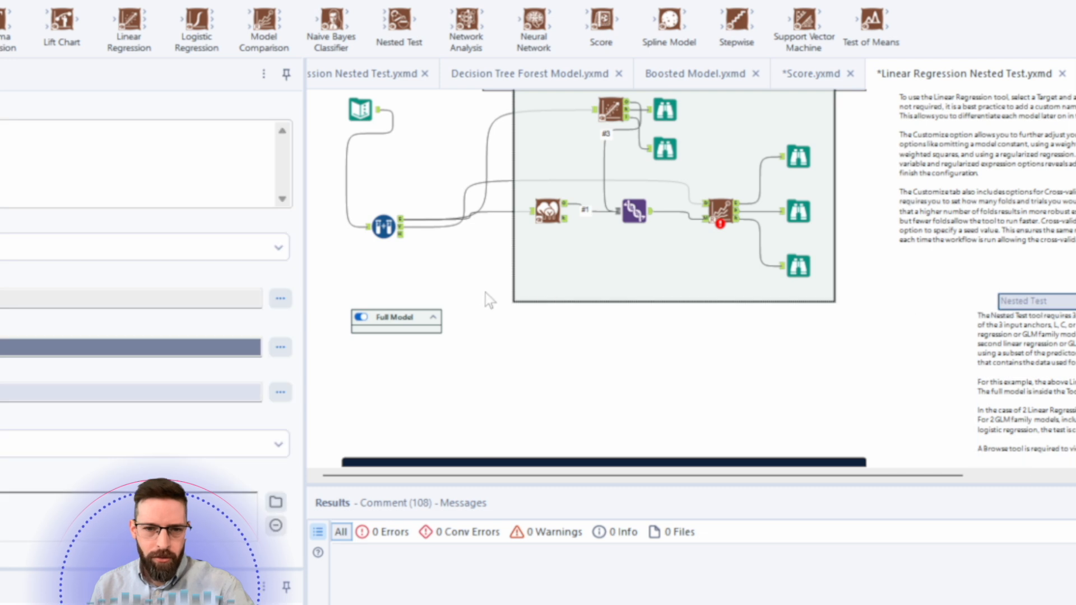
left_click(398, 314)
key("Delete")
- Move the Train container slightly downward on the canvas
scroll(953, 203, "down", 1)
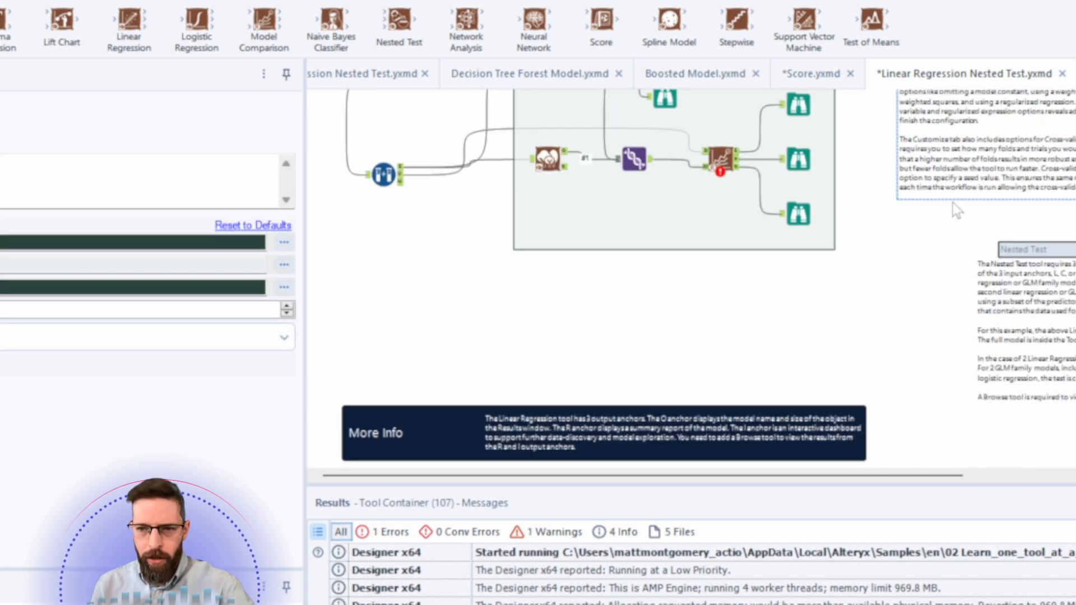
scroll(968, 192, "up", 4)
left_click_drag(718, 209, 718, 249)
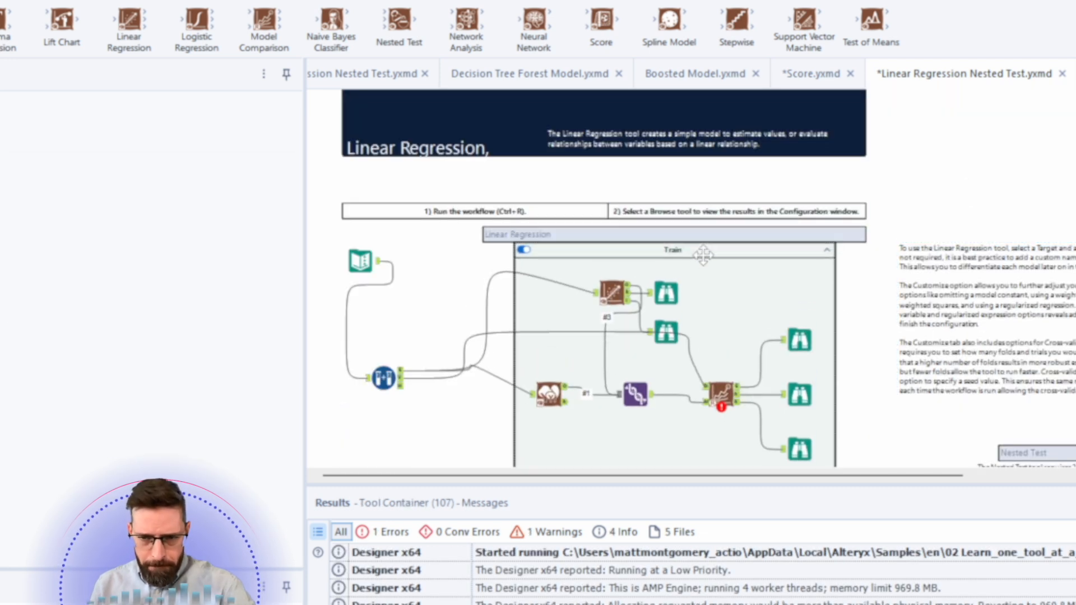
- Copy the Train container and paste a duplicate of it below the original on the canvas
right_click(705, 259)
left_click(734, 293)
scroll(504, 314, "down", 4)
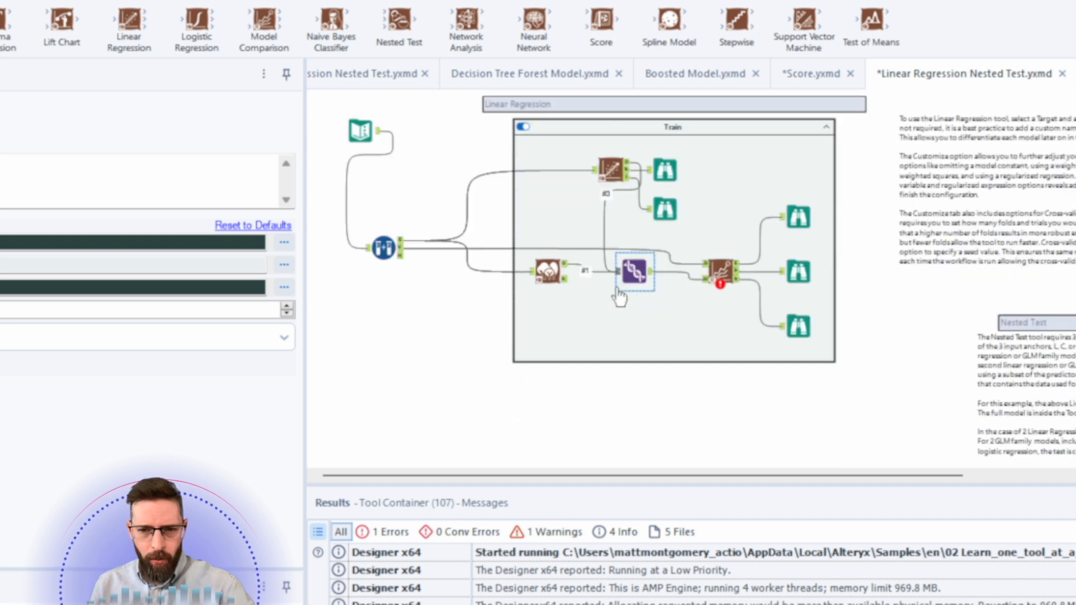
right_click(492, 319)
left_click(415, 212)
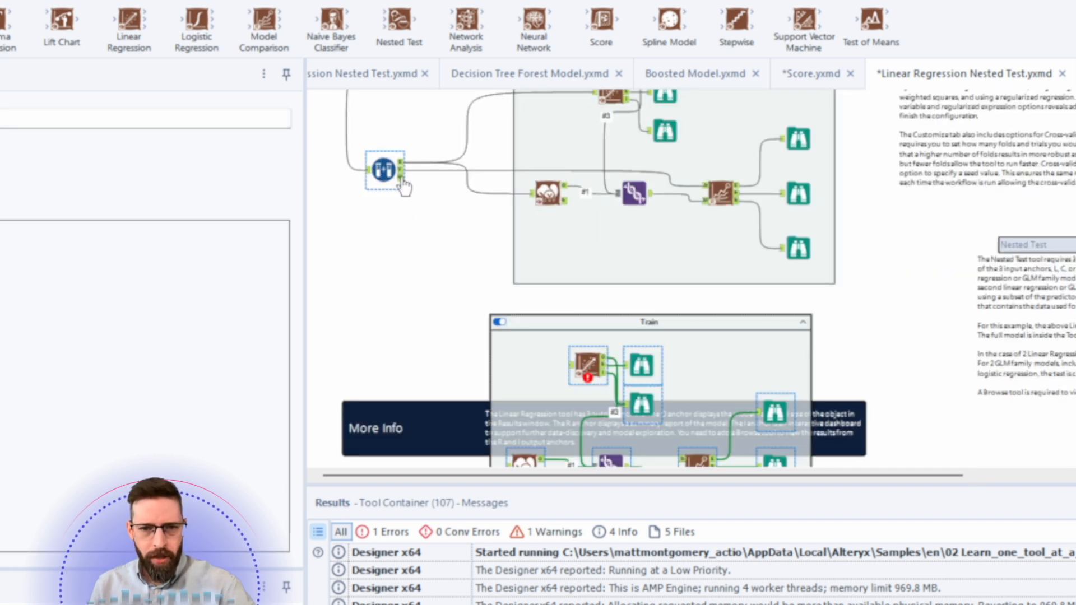
- Rename the duplicated container to Run Full Model
scroll(480, 288, "up", 4)
scroll(448, 319, "down", 1)
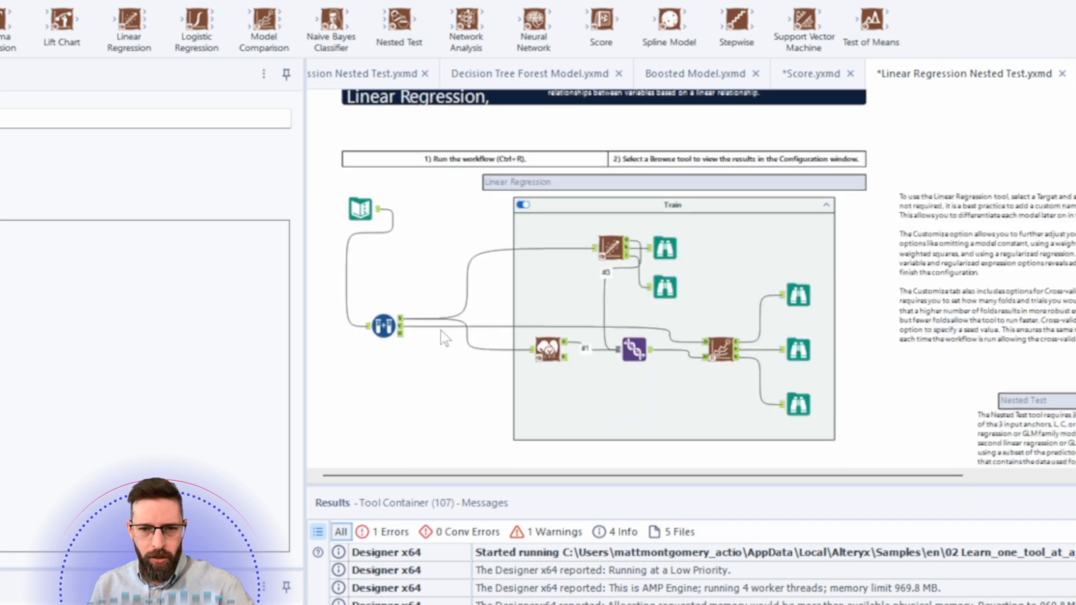
scroll(443, 331, "down", 5)
left_click(422, 273)
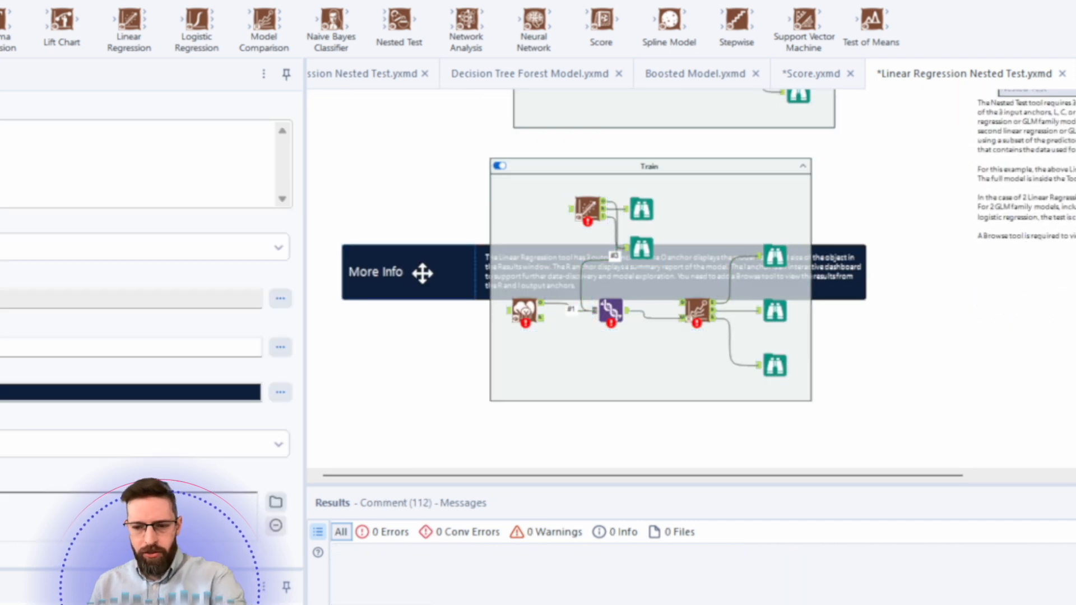
right_click(422, 273)
left_click(471, 331)
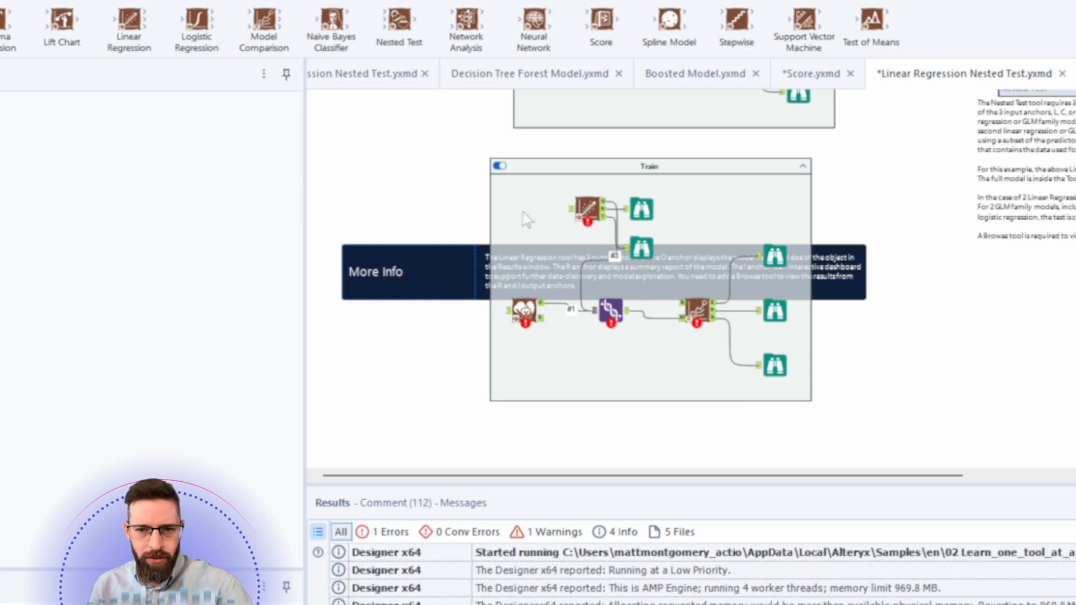
left_click(691, 171)
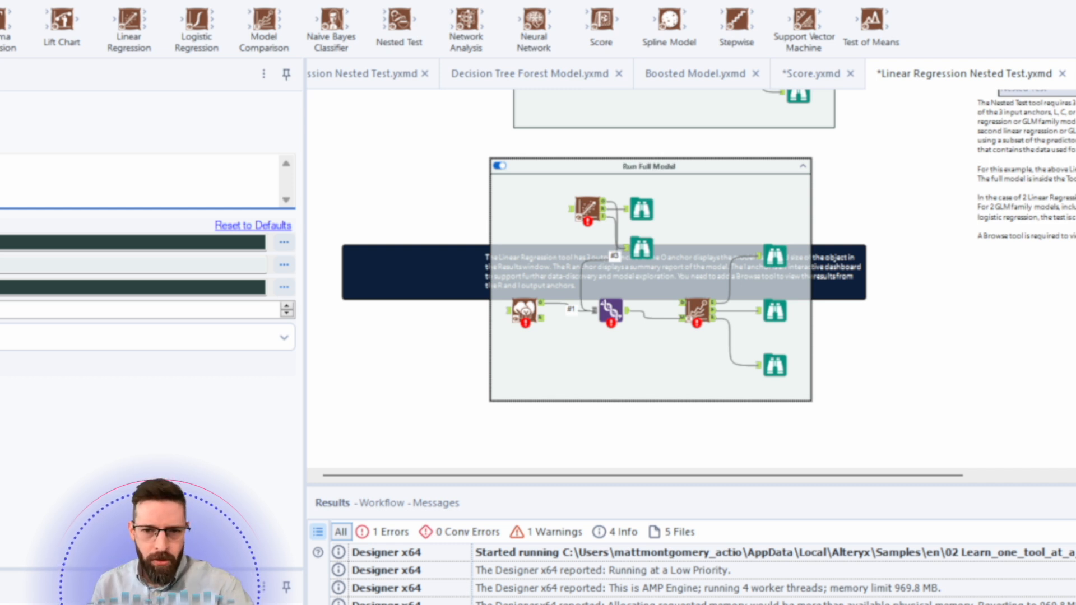
- Delete every tool in Run Full Model except the linear regression model and its two Browse tools
left_click(587, 208)
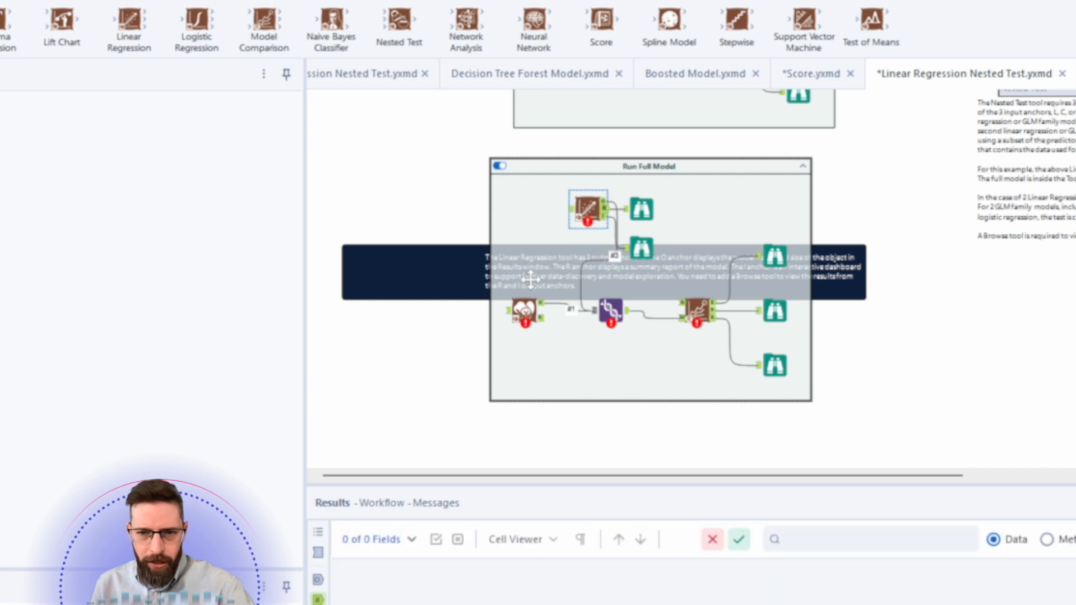
right_click(519, 313)
left_click(596, 361)
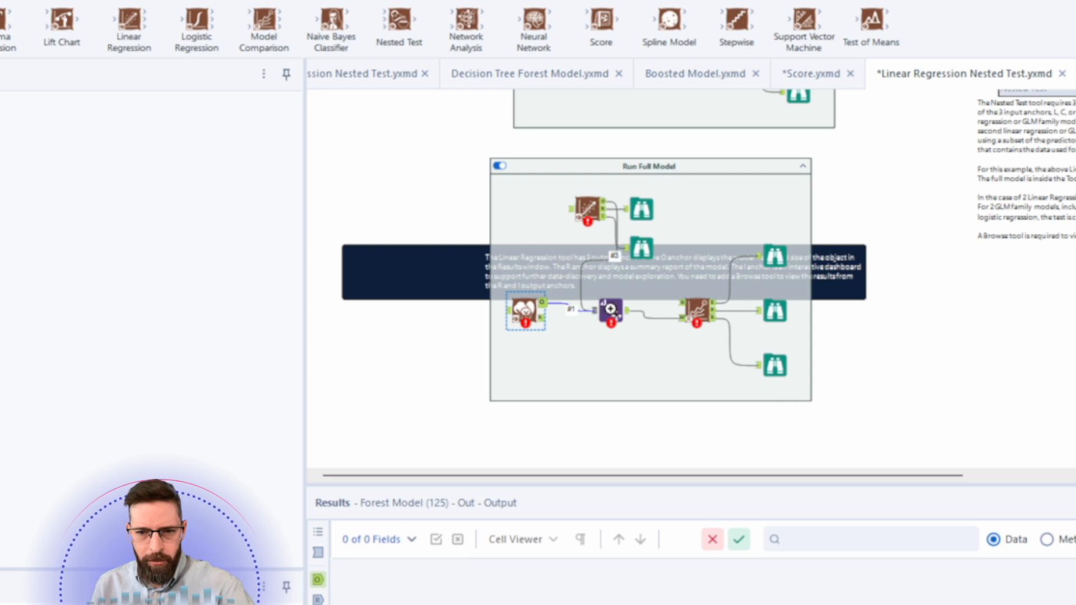
left_click_drag(774, 391, 604, 309)
right_click(604, 308)
left_click(667, 368)
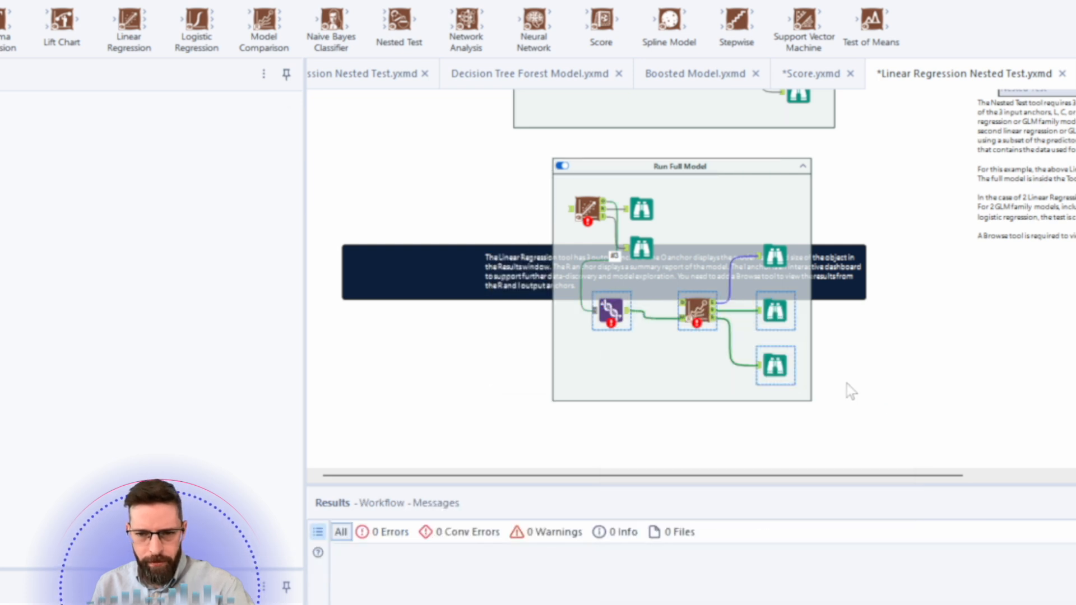
key("ctrl+r")
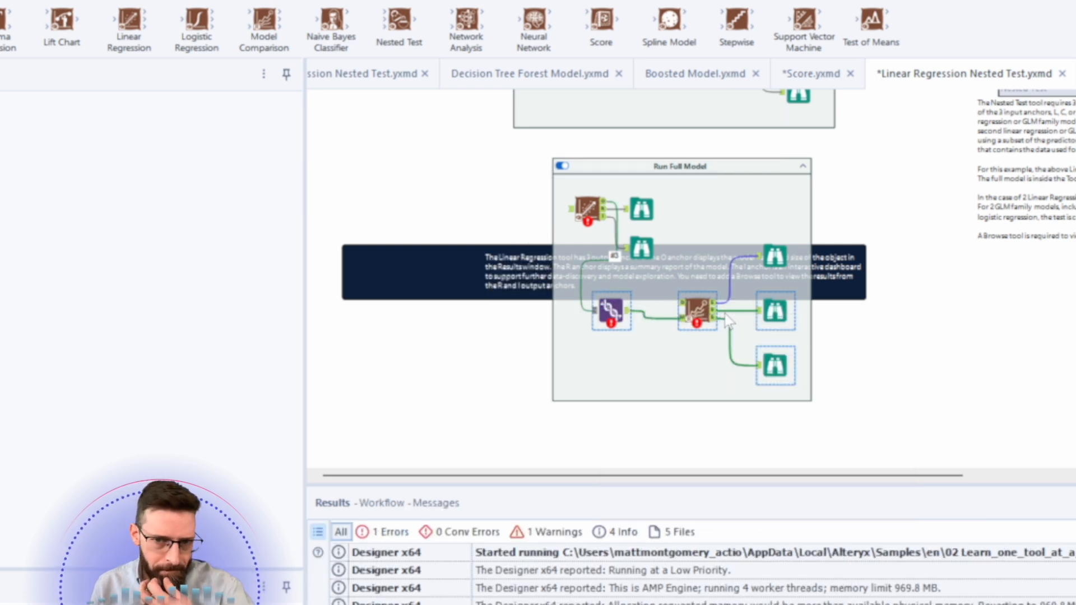
key("Delete")
left_click(776, 255)
right_click(784, 259)
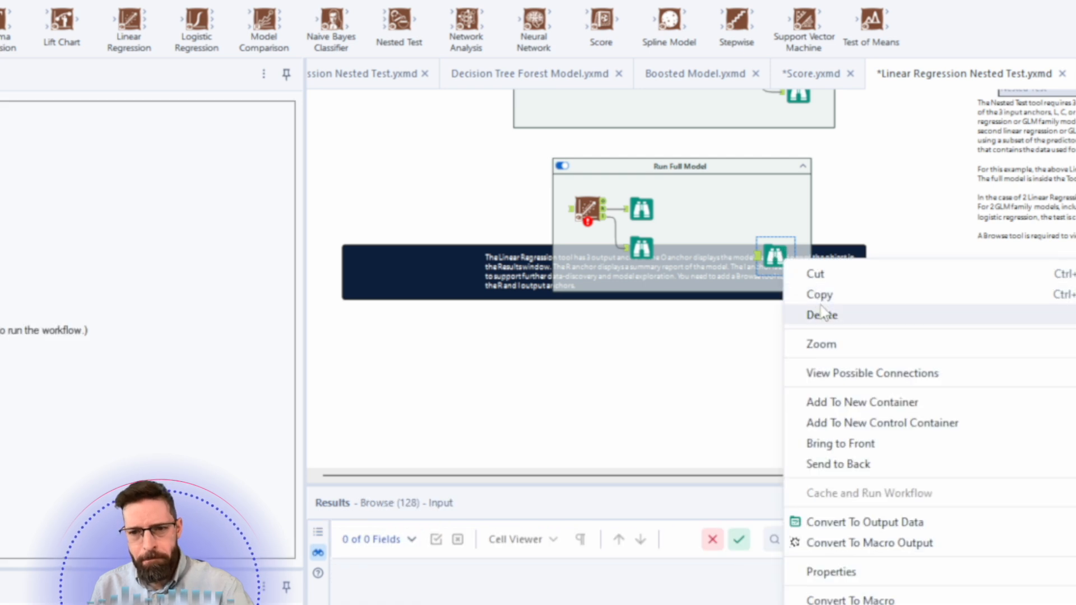
left_click(821, 309)
- Move the More Info comment off the Run Full Model container to the right
left_click(494, 262)
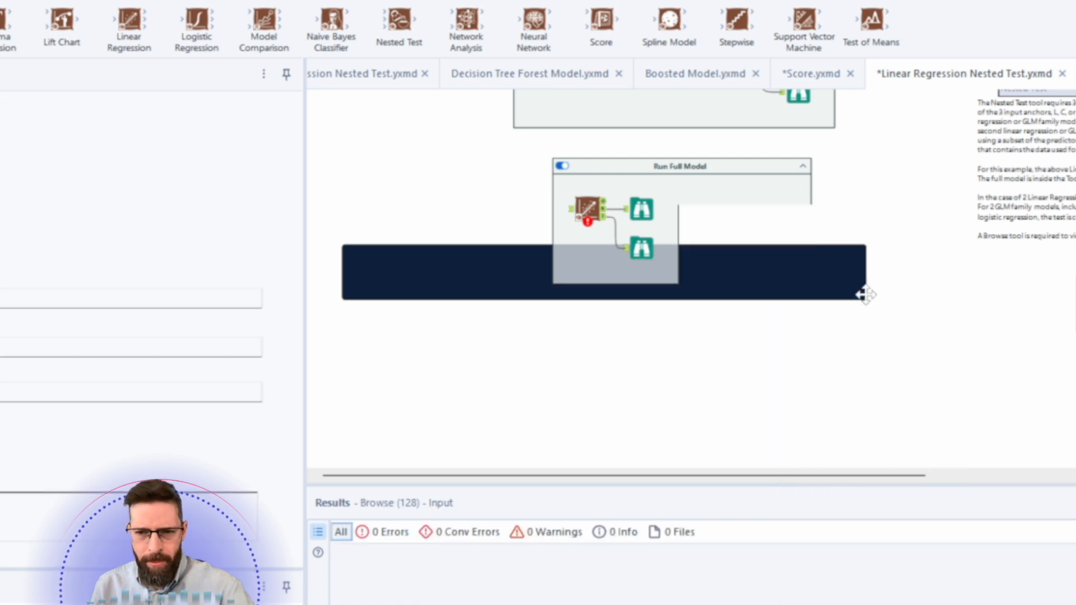
left_click_drag(485, 264, 953, 319)
scroll(395, 258, "up", 5)
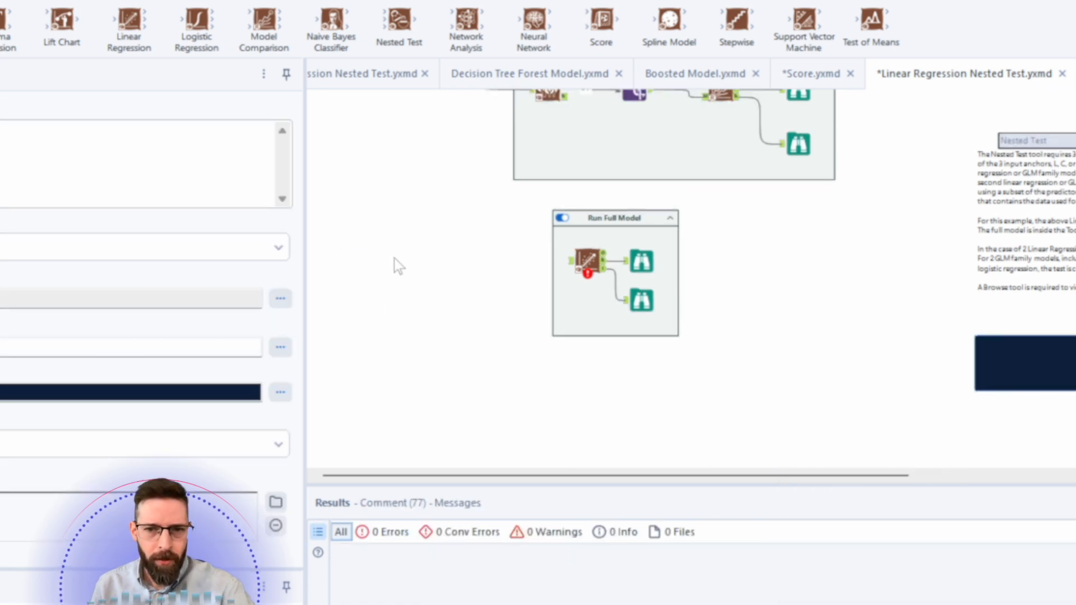
- Connect the Create Samples output to the linear regression tool inside Run Full Model
left_click(383, 208)
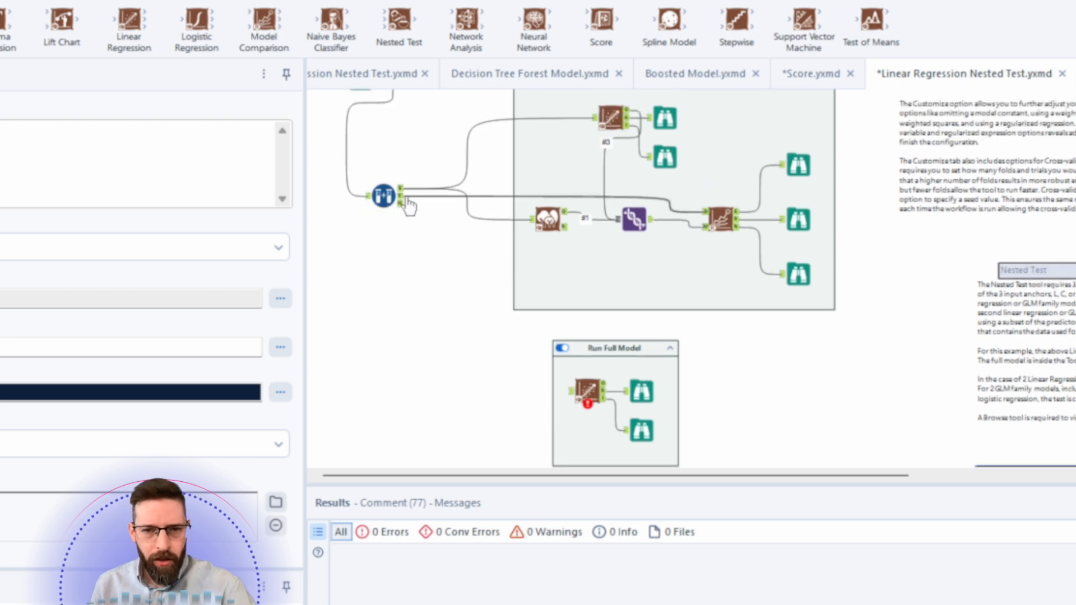
left_click_drag(411, 209, 602, 416)
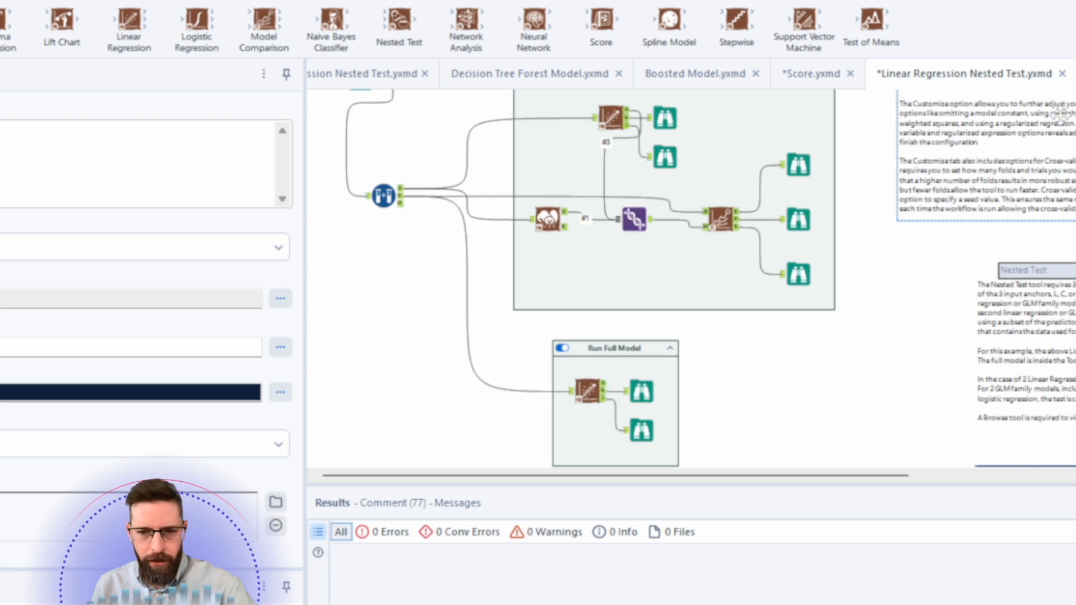
- Disable the Train container with its on/off toggle
scroll(625, 120, "up", 1)
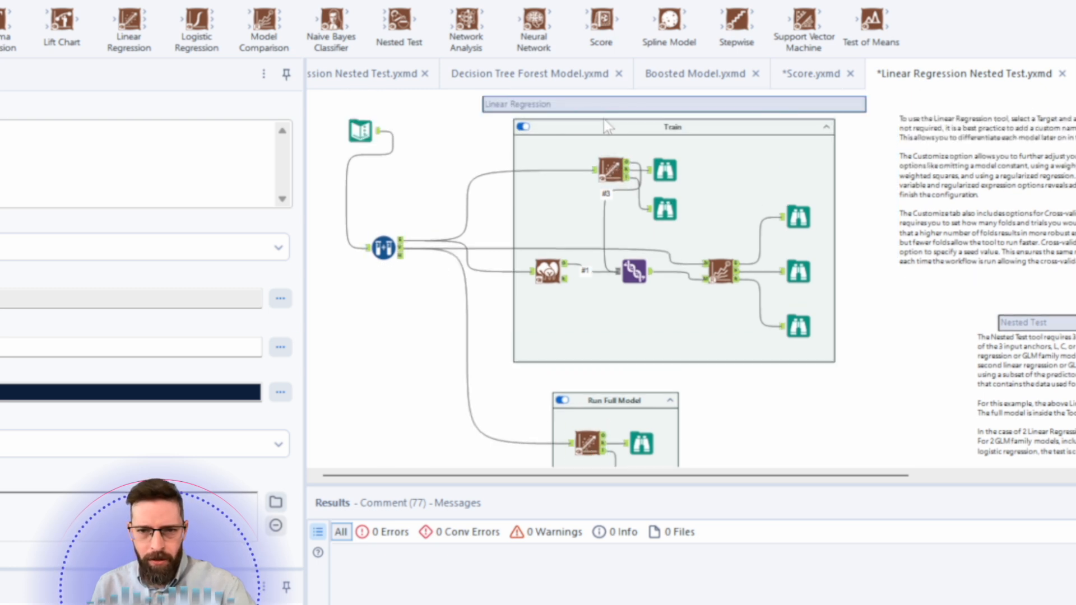
left_click(523, 126)
- Move the Run Full Model container slightly up and to the right
scroll(470, 270, "down", 3)
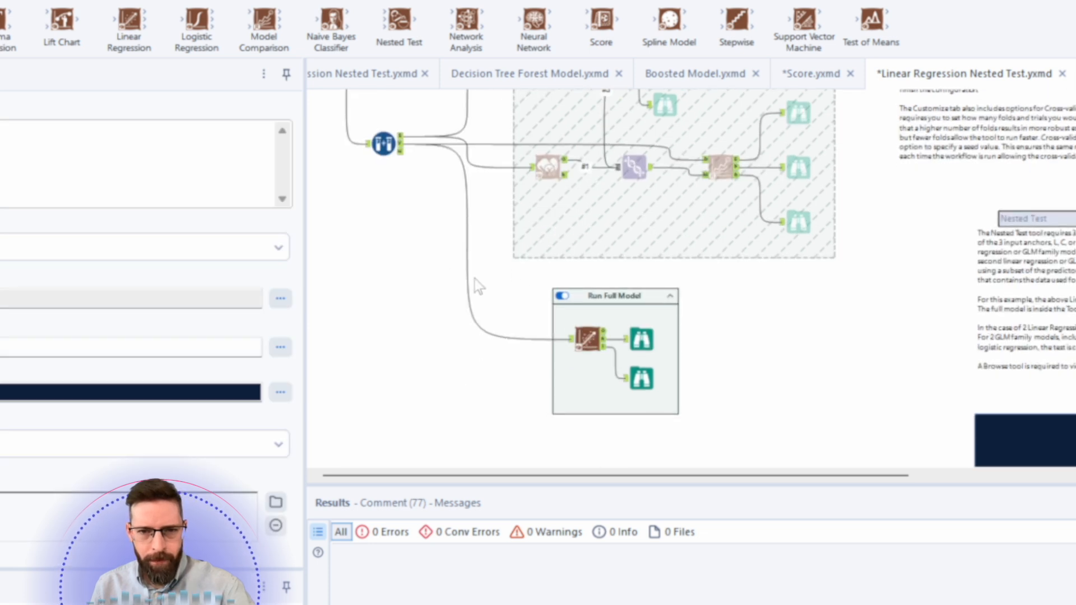
scroll(475, 278, "up", 1)
left_click_drag(486, 371, 488, 370)
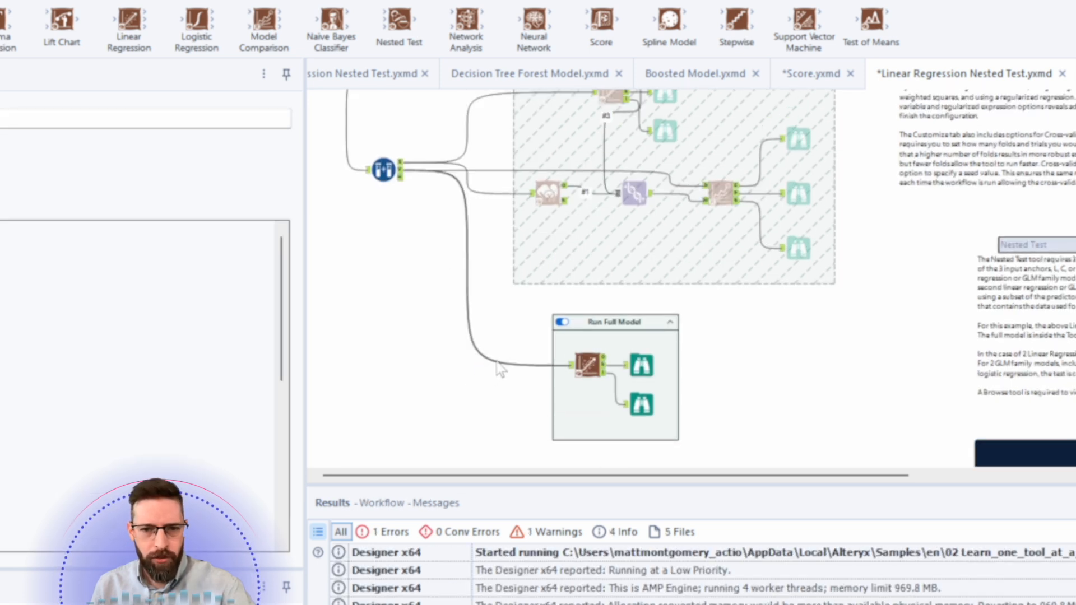
right_click(497, 362)
left_click(553, 424)
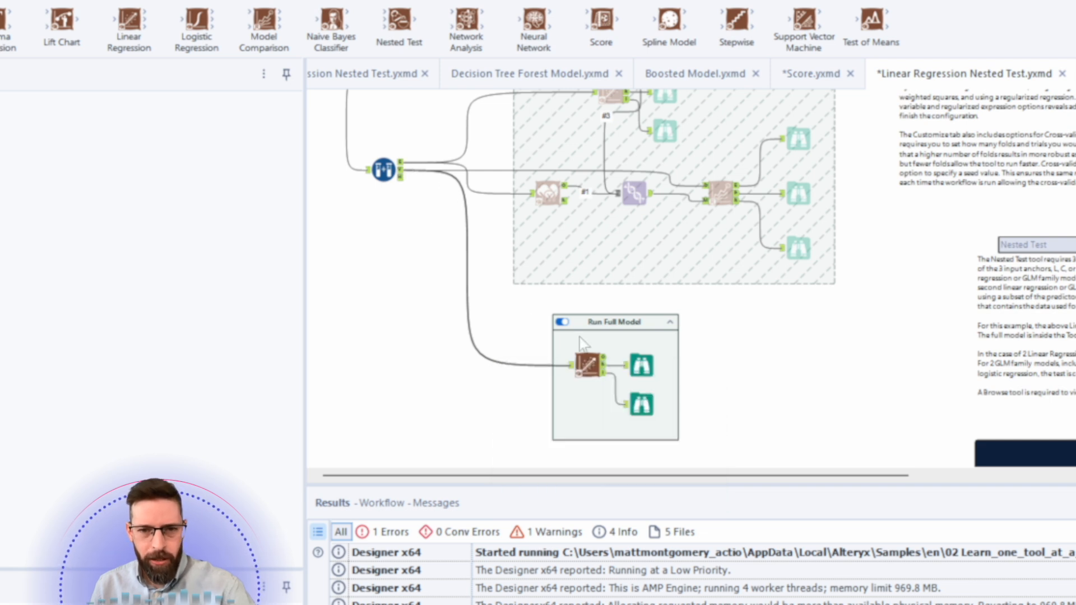
left_click(585, 363)
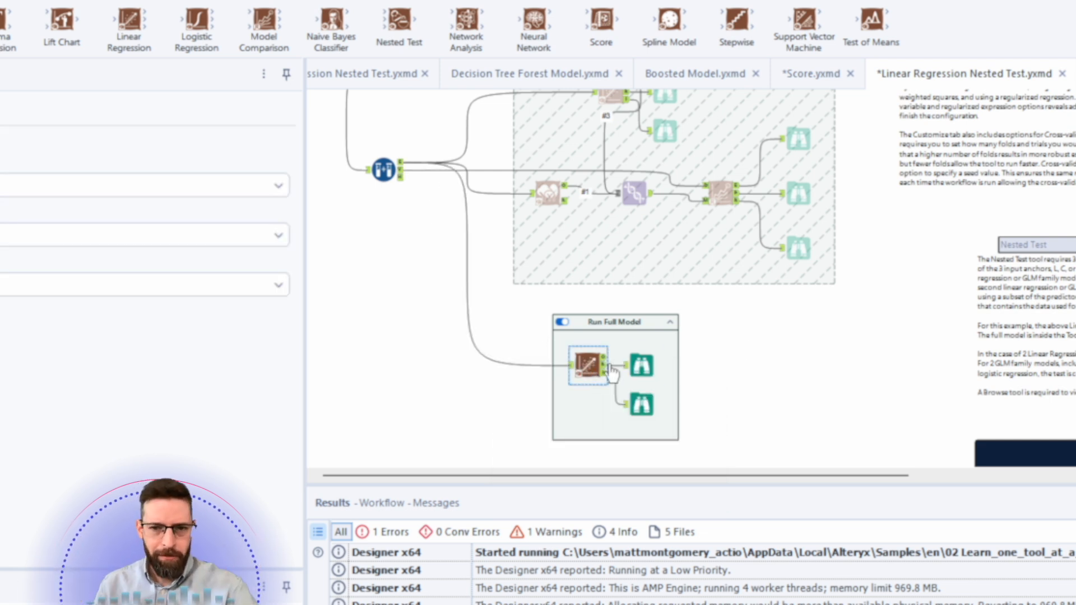
left_click_drag(647, 316, 655, 294)
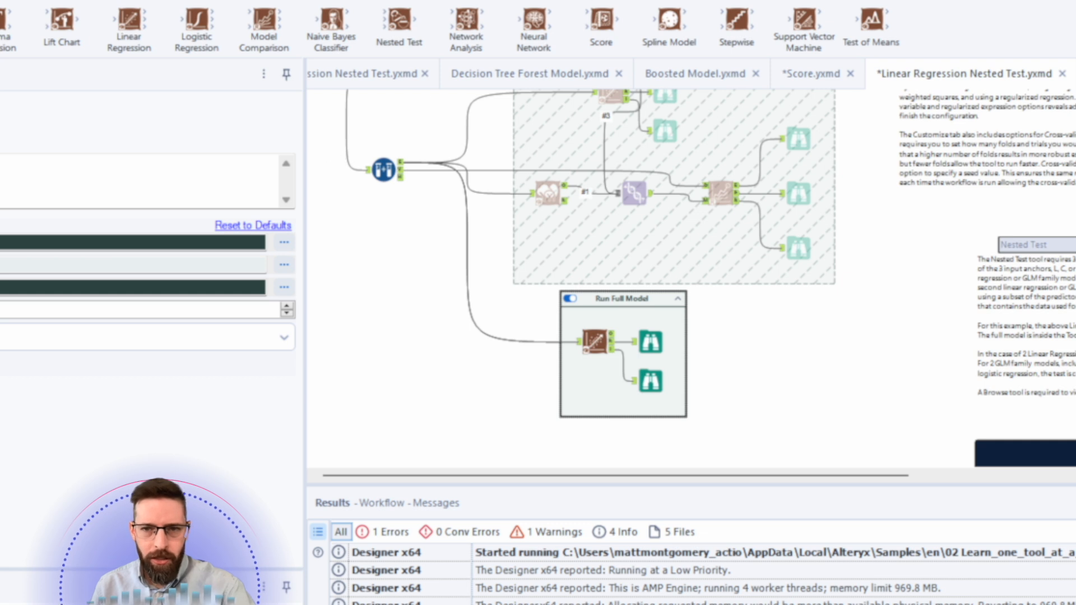
- Add a Score tool beside Run Full Model and connect the linear regression model output to it
left_click_drag(727, 338, 737, 393)
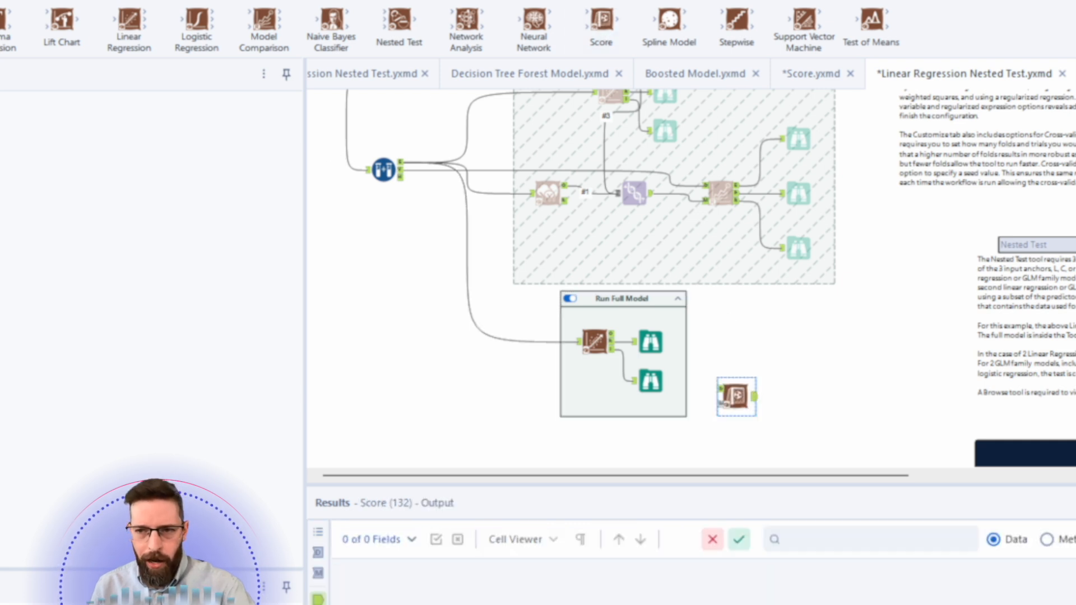
scroll(777, 287, "up", 2)
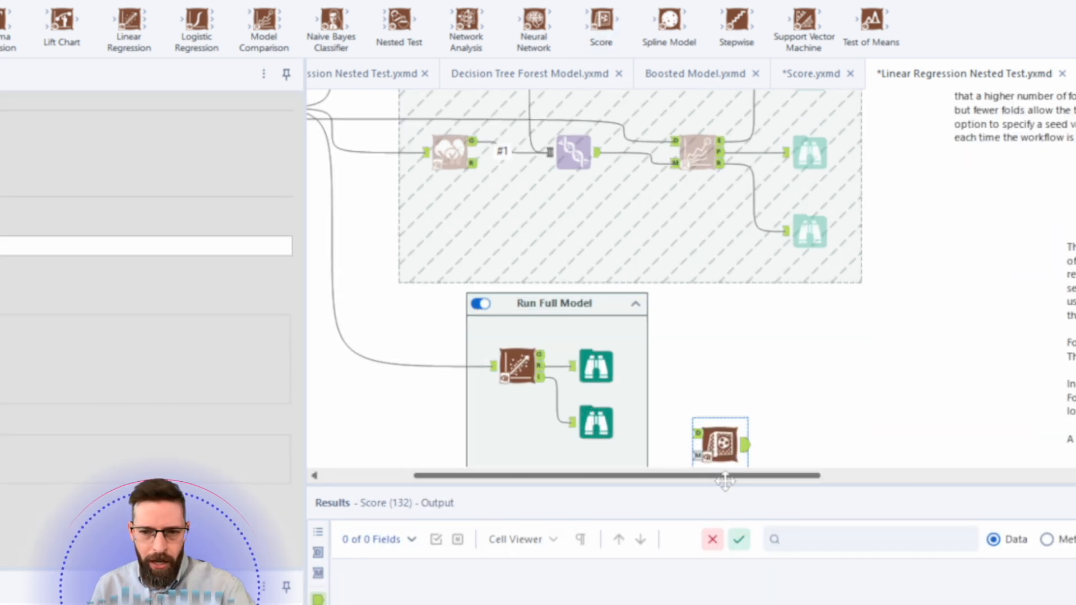
left_click_drag(727, 475, 637, 460)
left_click_drag(747, 356, 897, 456)
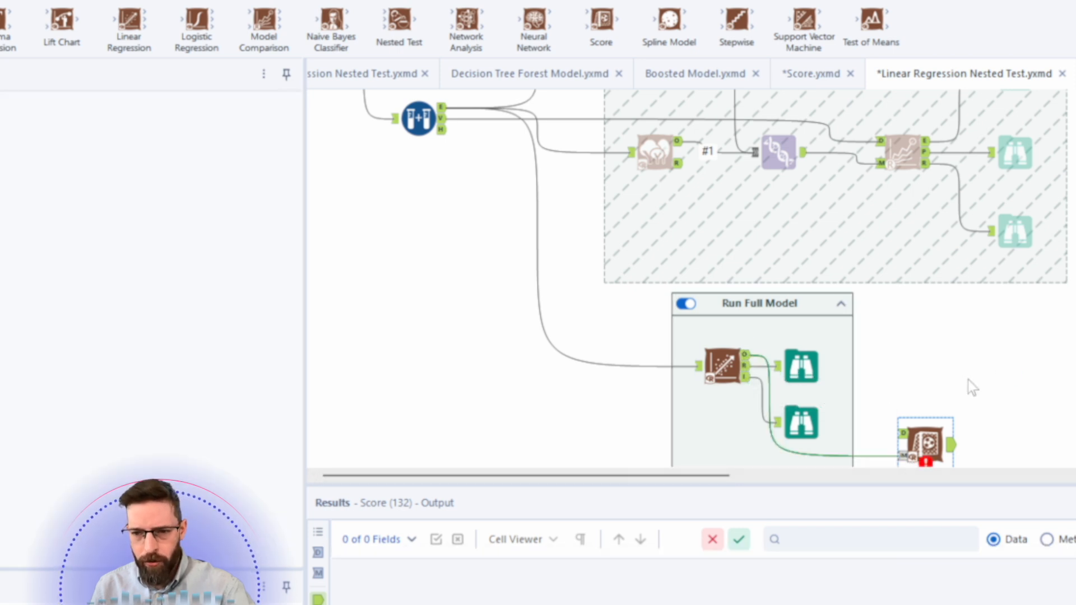
- Connect the Create Samples validation output to the Score tool's data input
scroll(967, 380, "down", 1)
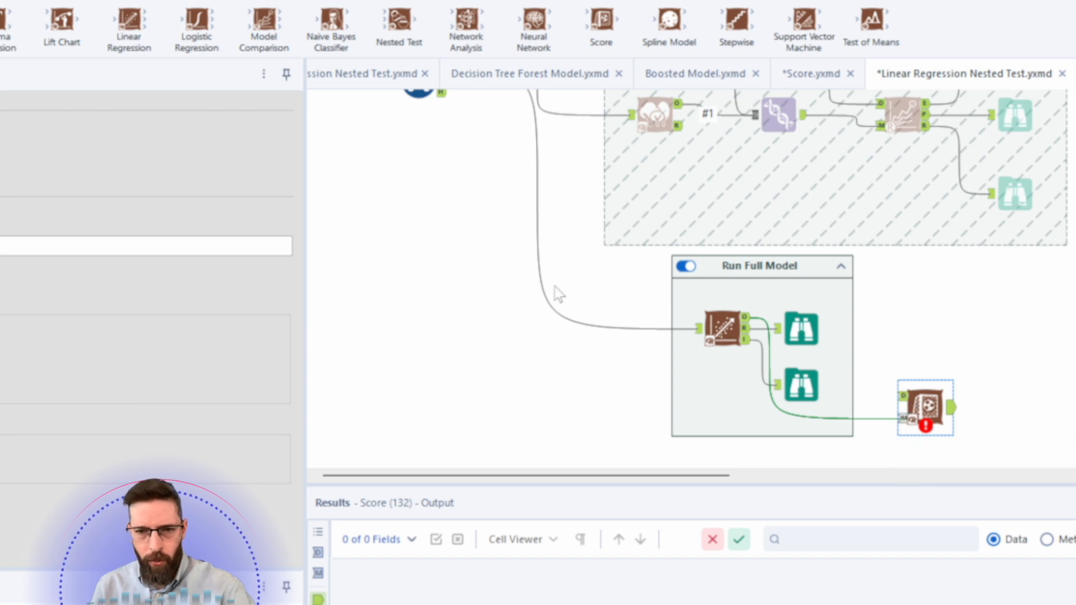
scroll(555, 293, "up", 1)
left_click_drag(444, 120, 898, 433)
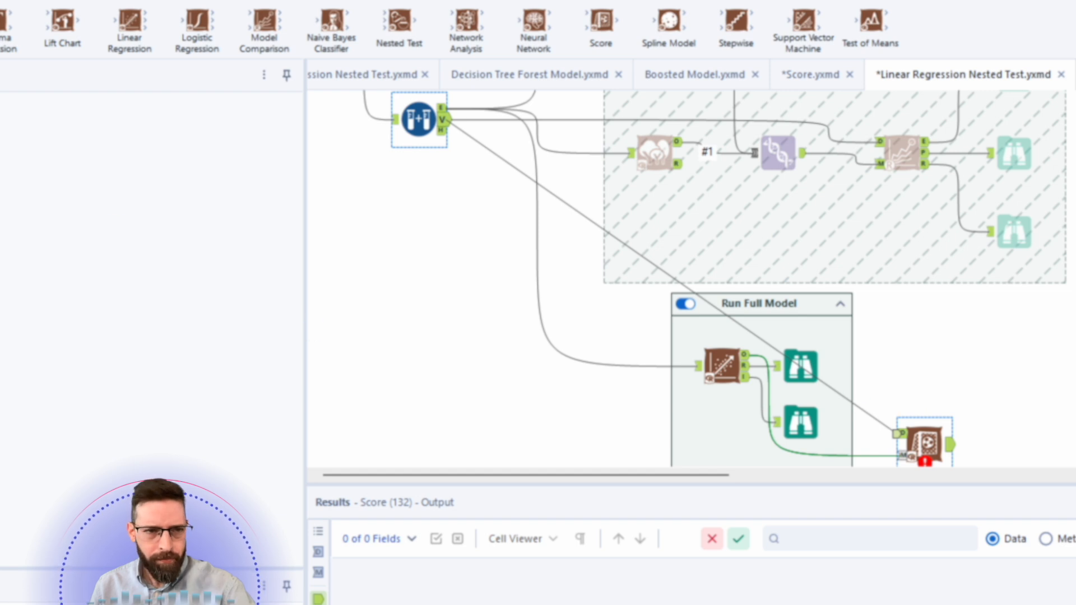
left_click_drag(448, 121, 450, 119)
- Add a Select tool after the Score tool
scroll(450, 119, "down", 2)
left_click(1, 1)
left_click_drag(1, 19, 1020, 329)
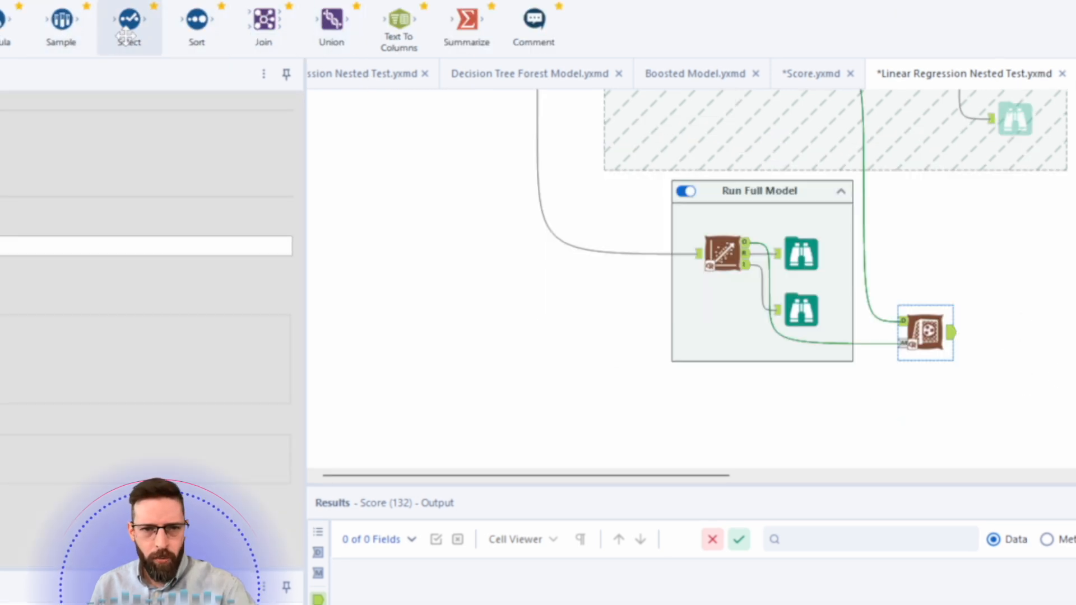
left_click_drag(1060, 407, 1001, 339)
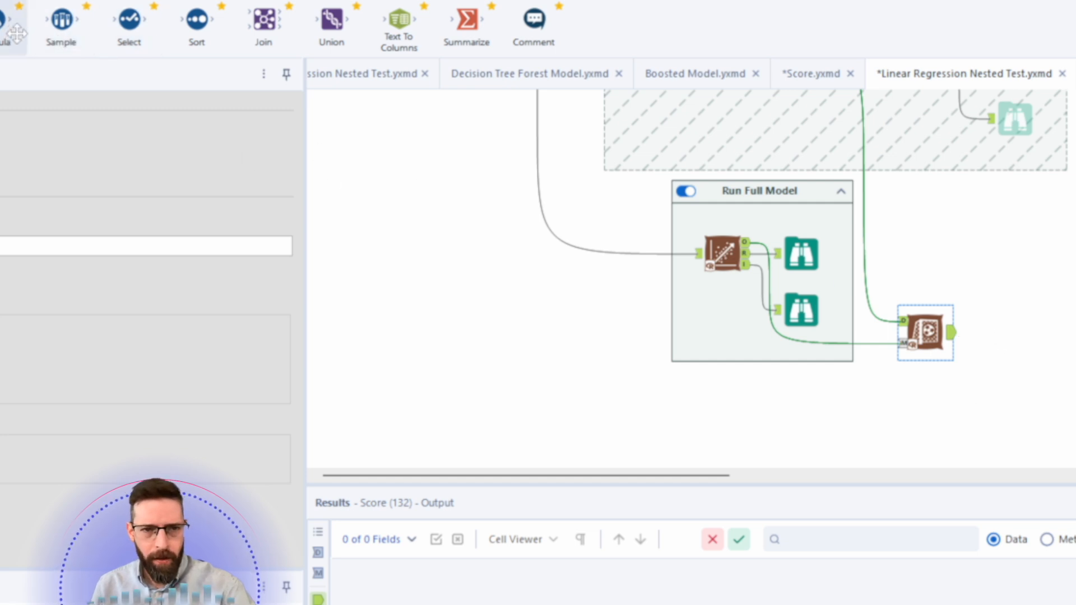
left_click_drag(988, 359, 990, 329)
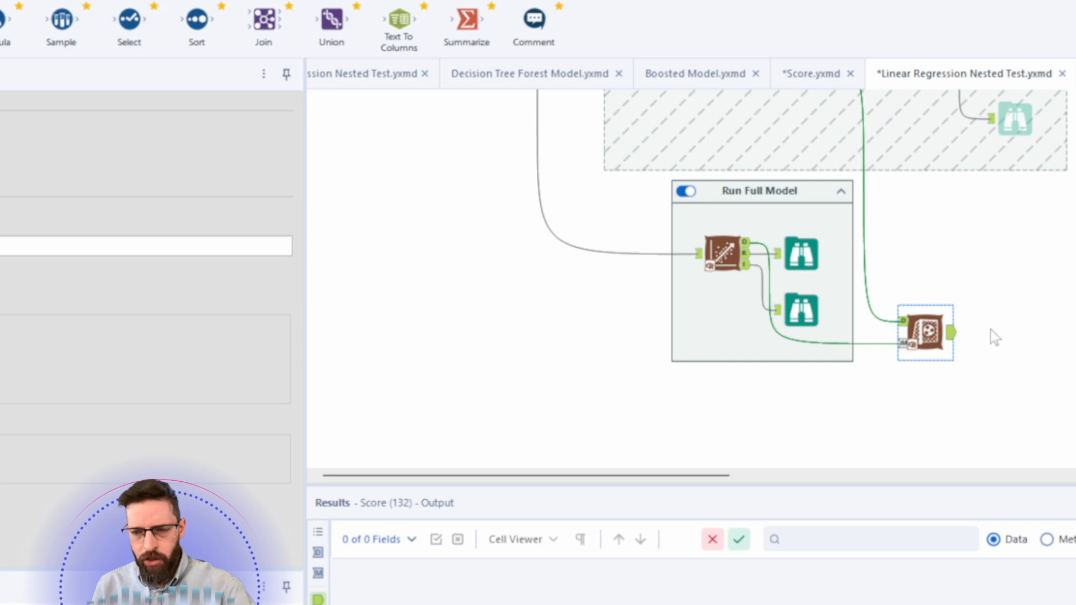
left_click(998, 419)
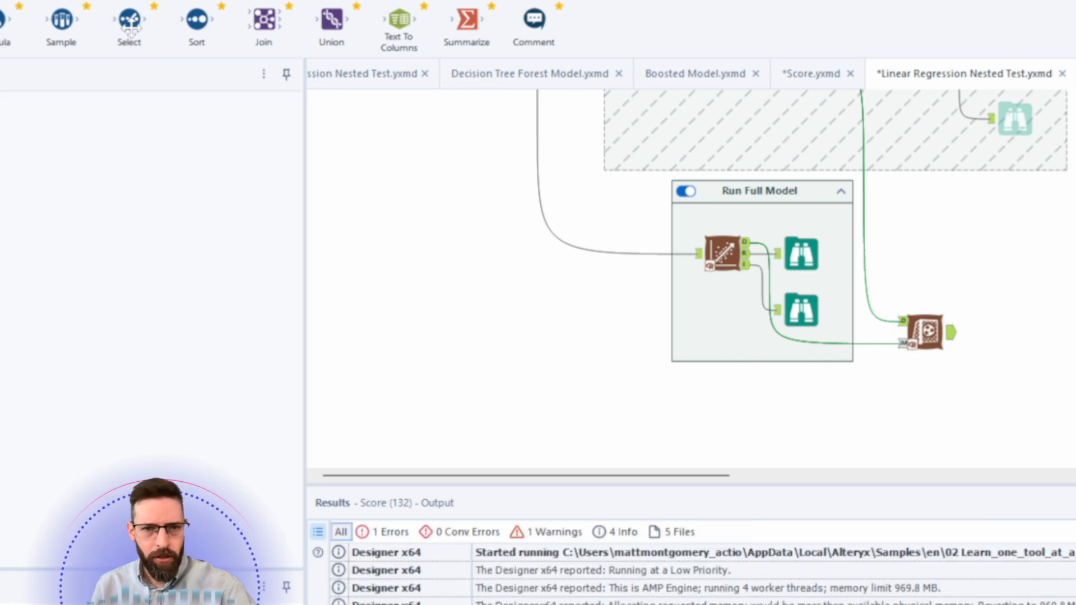
left_click_drag(129, 25, 993, 332)
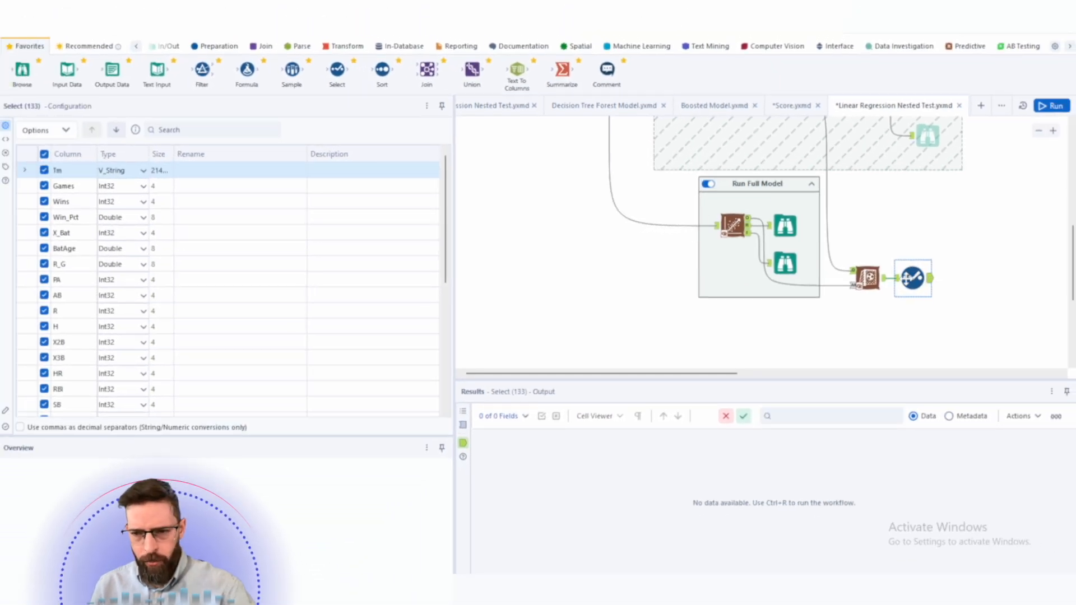
- Cache and run the workflow from the Select tool
right_click(912, 278)
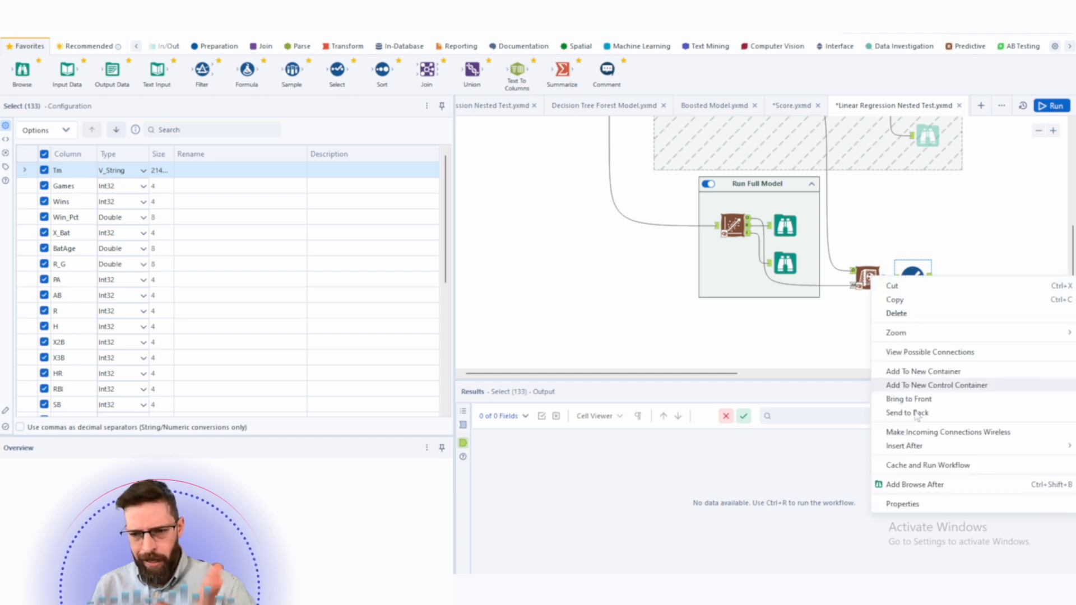
left_click(930, 466)
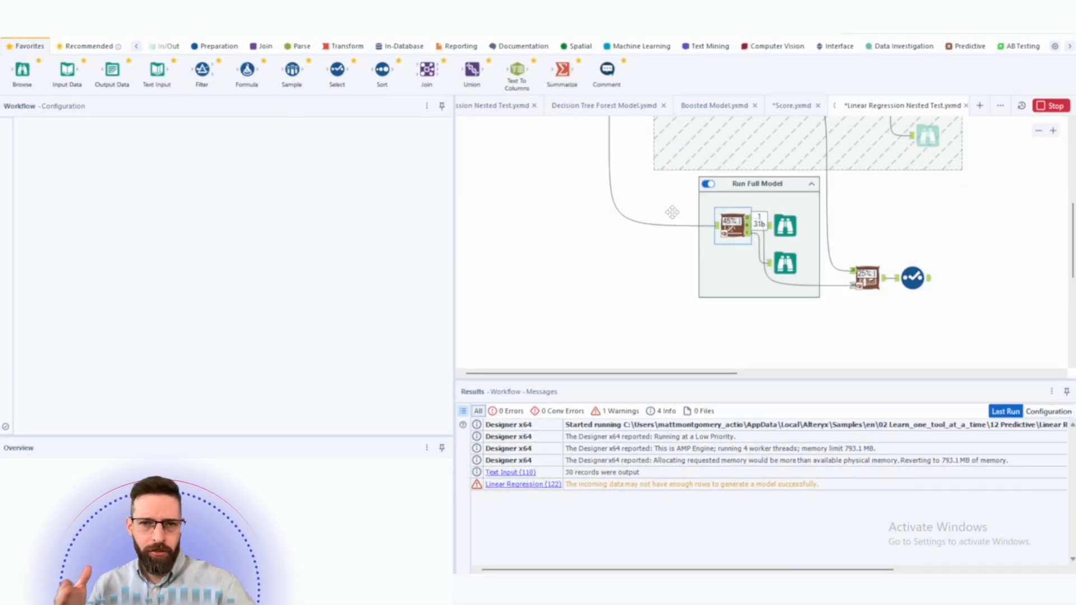
scroll(728, 207, "up", 3)
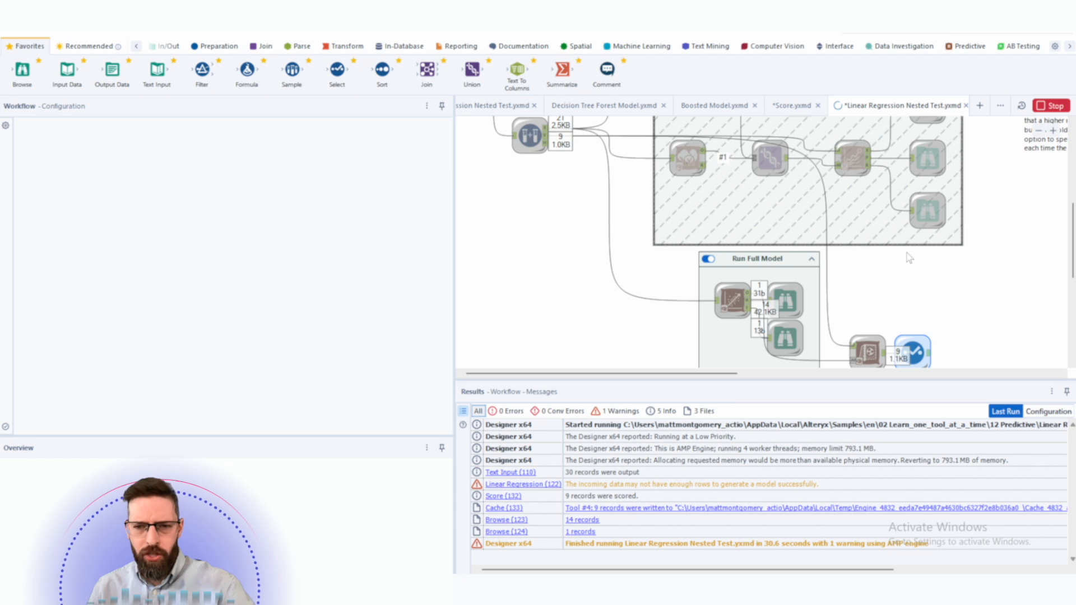
scroll(917, 302, "down", 2)
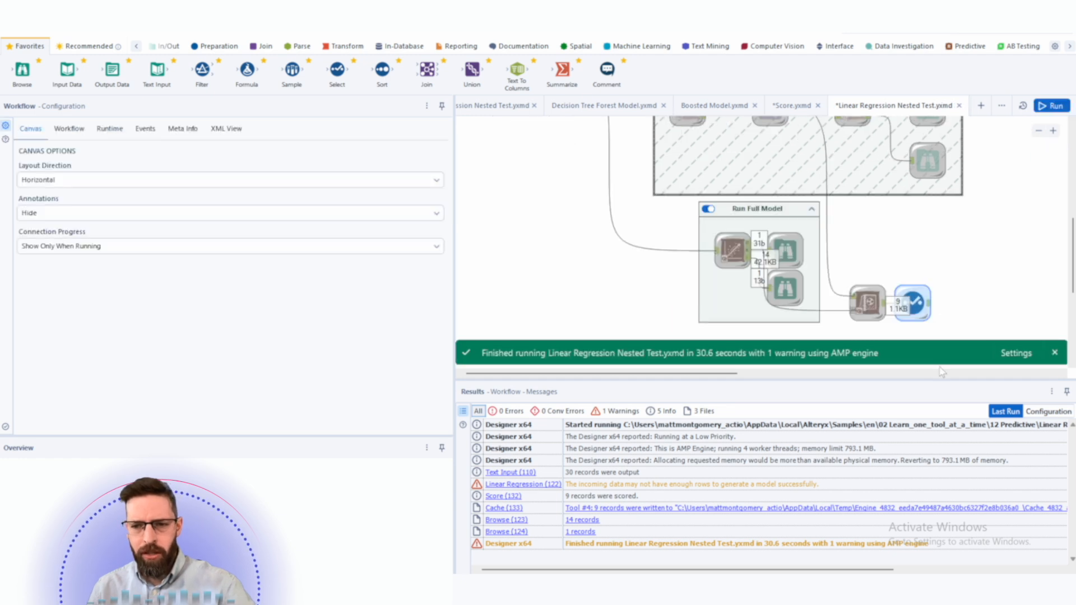
- Inspect the cached Select tool's output records, scrolling across to the Score column
left_click(919, 306)
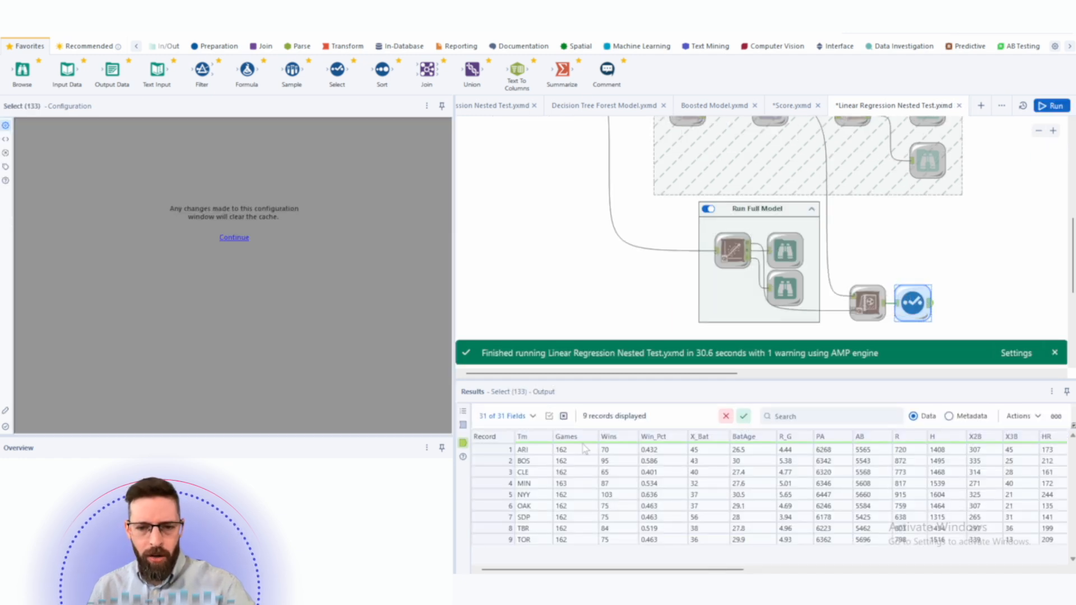
left_click_drag(522, 450, 545, 559)
left_click_drag(678, 569, 991, 569)
left_click_drag(1033, 450, 1033, 539)
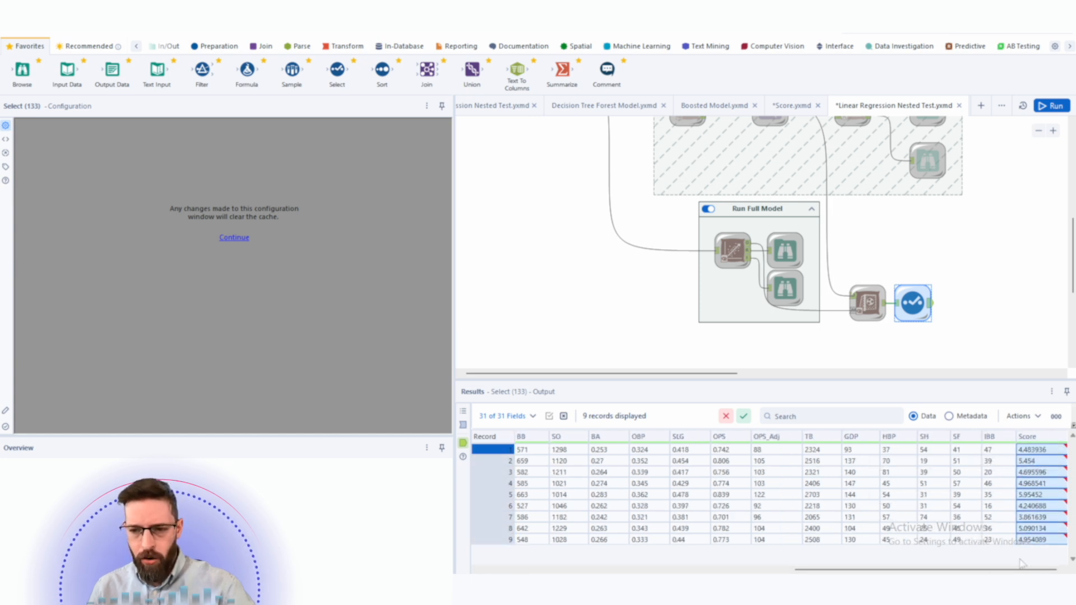
left_click_drag(981, 569, 705, 569)
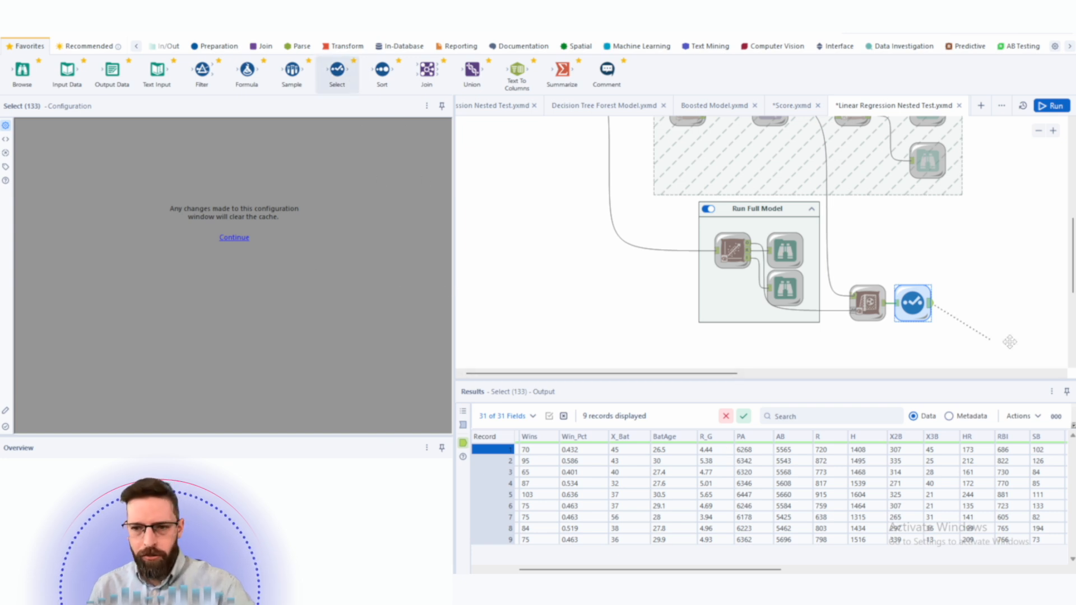
- Add a second Select tool after the first, deselect all fields, then keep R_G renamed as R_G_Actual
left_click_drag(977, 302, 980, 303)
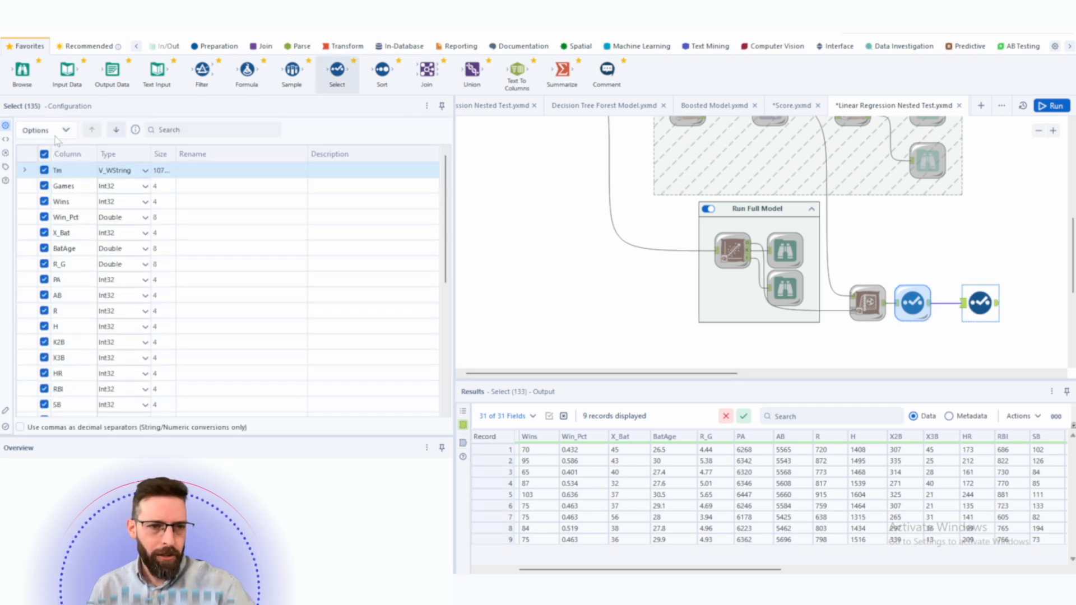
left_click(51, 130)
mouse_move(140, 158)
left_click(247, 173)
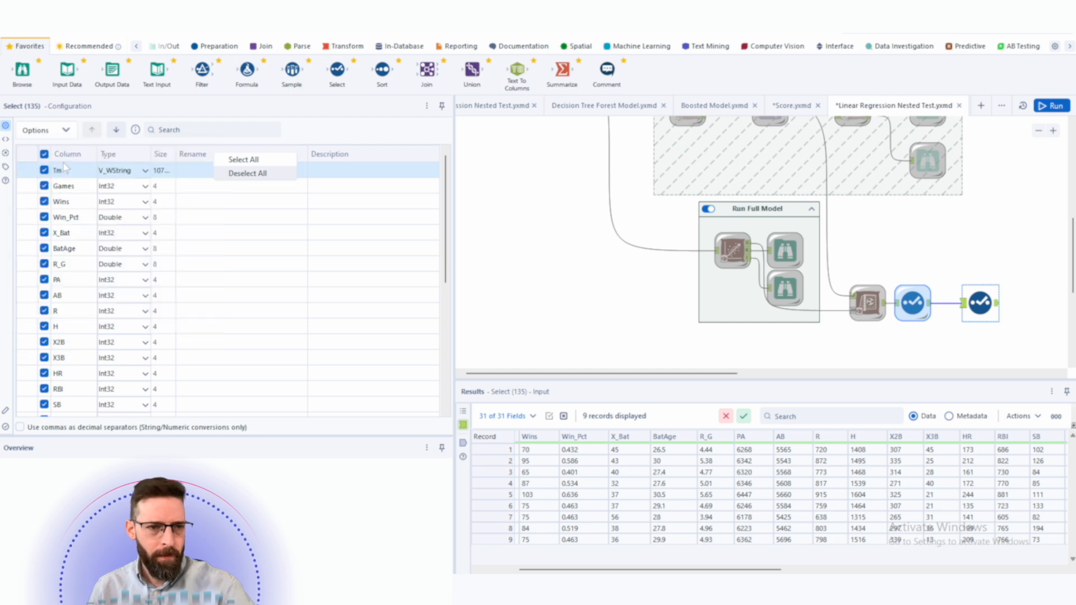
left_click(44, 264)
left_click(209, 263)
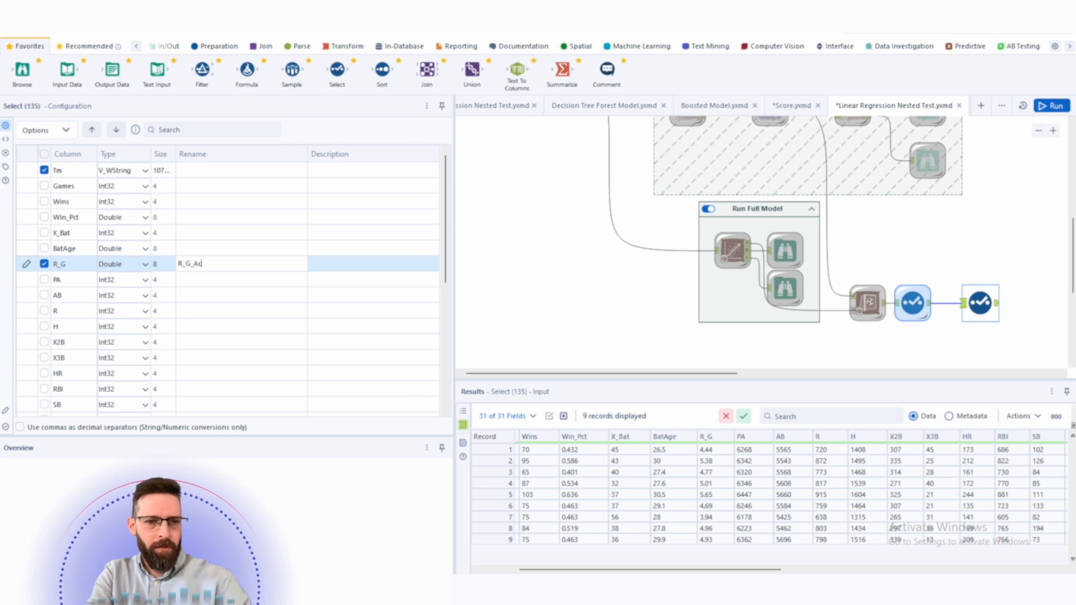
- Keep the Score field in the second Select tool and rename it R_G_Projected
scroll(186, 269, "down", 4)
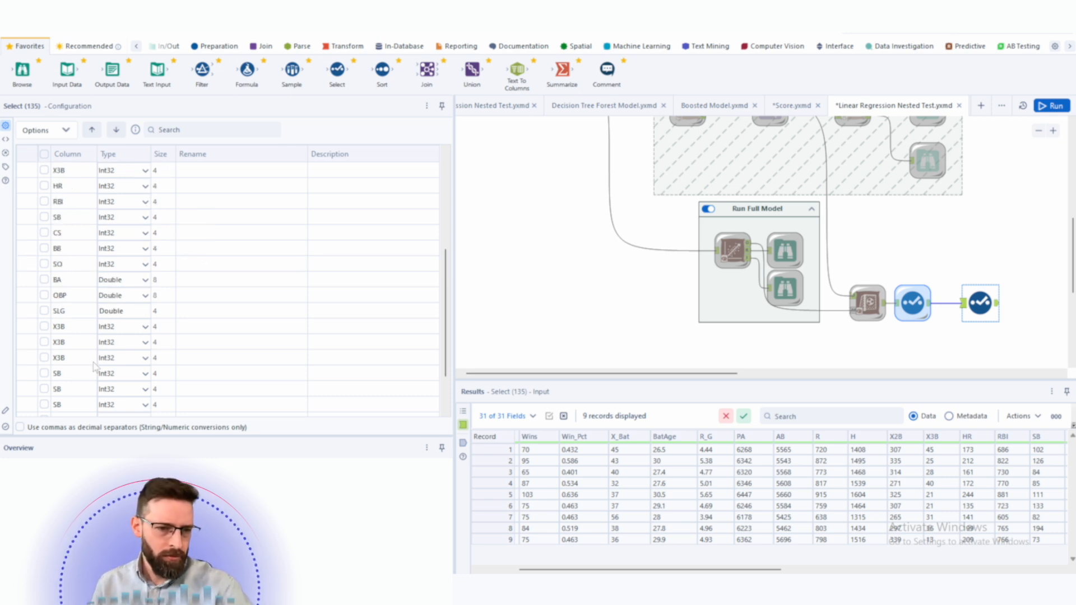
scroll(87, 367, "down", 2)
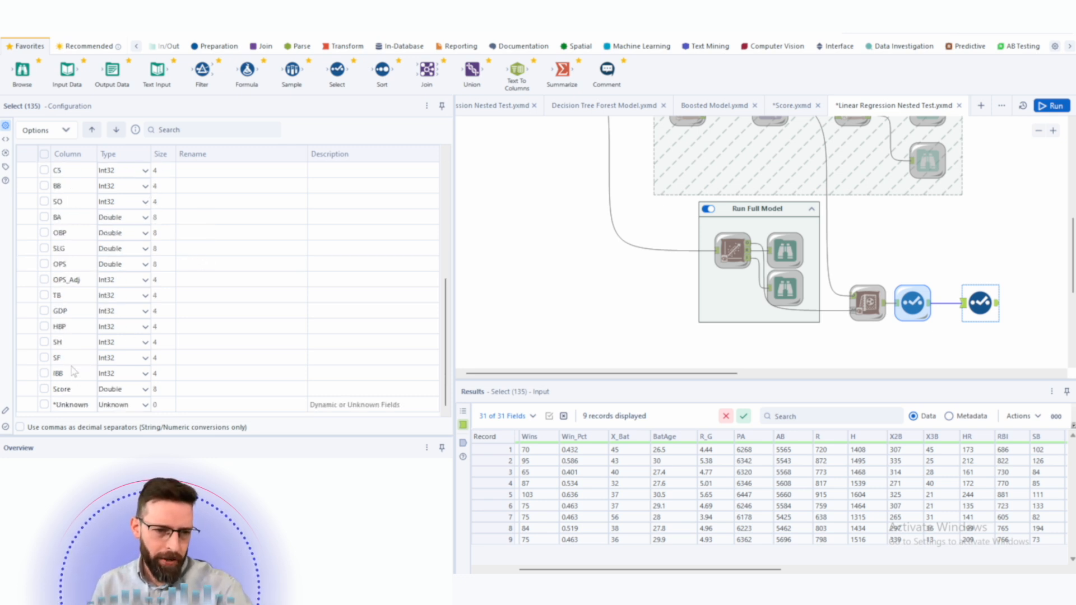
left_click(51, 392)
left_click(223, 389)
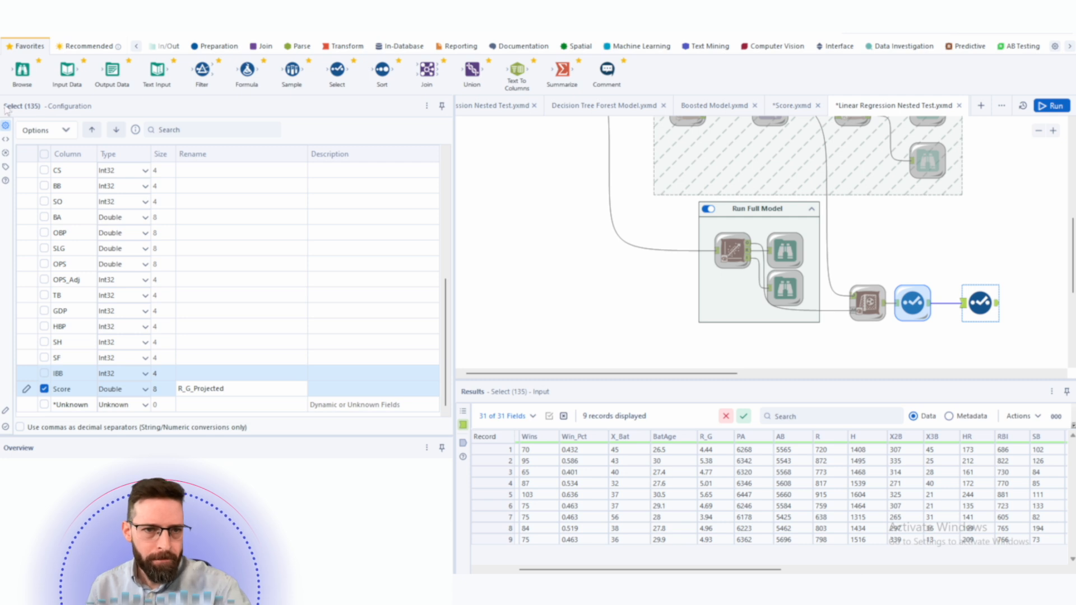
- Add a Formula tool after the second Select tool and create the output column R_G_Delta
left_click_drag(1016, 296, 1033, 302)
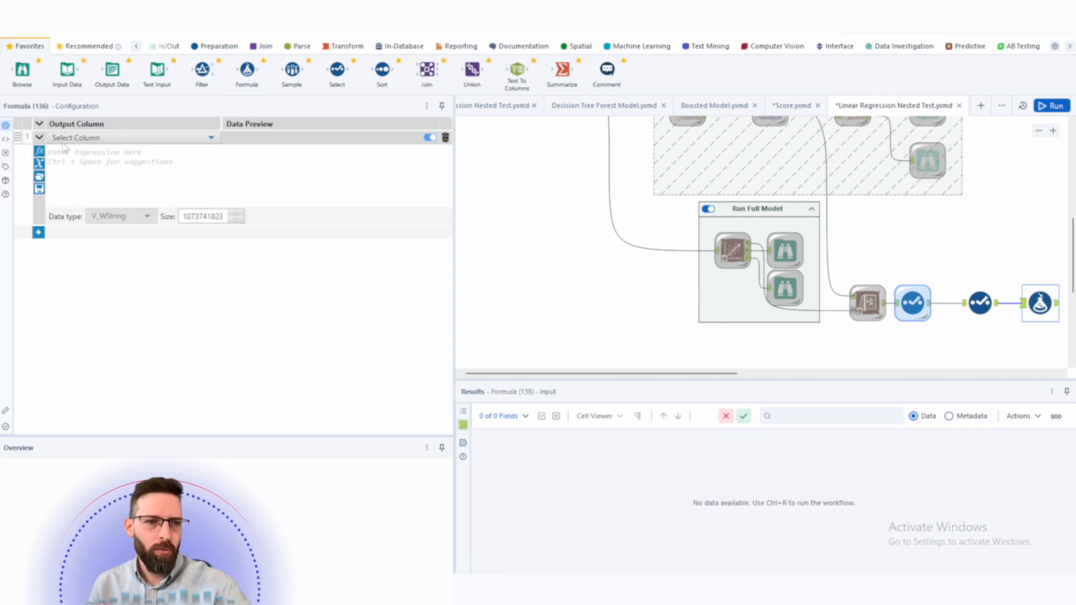
left_click(93, 139)
left_click(96, 152)
type("R_G")
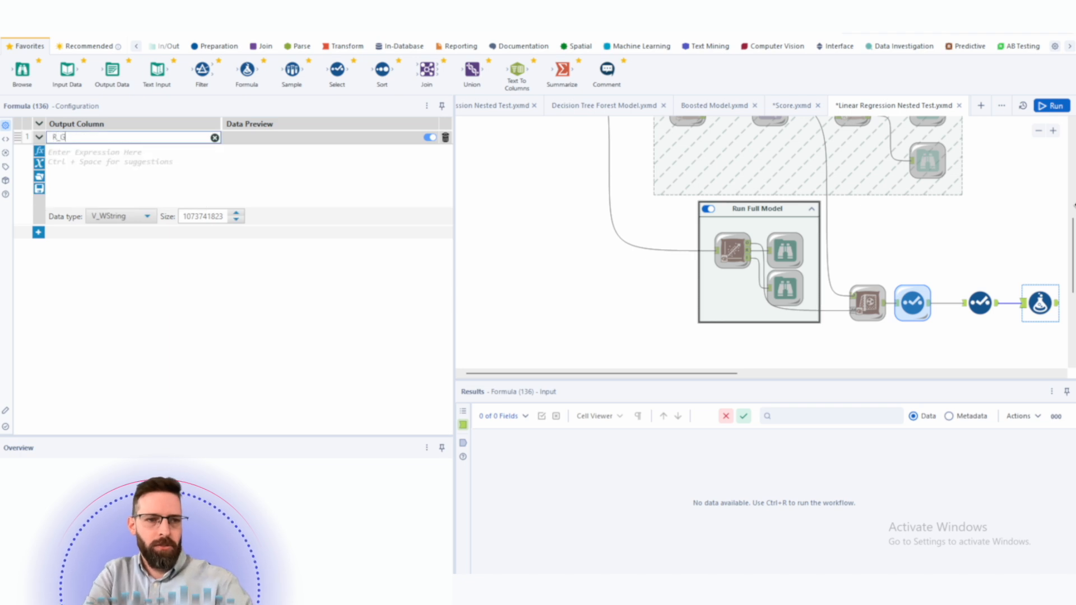
type("_Delta")
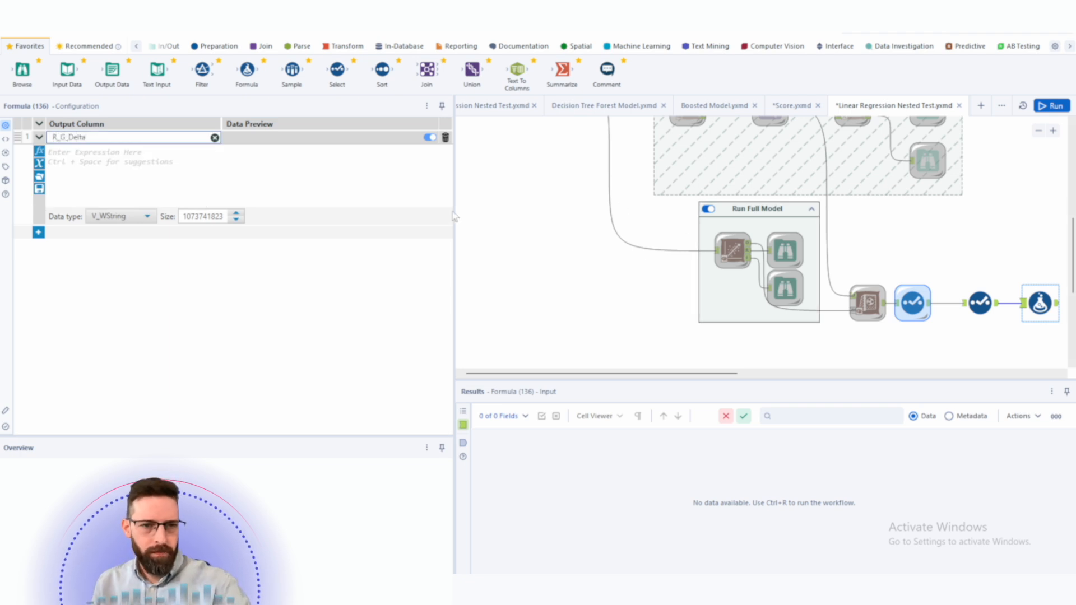
- Set the R_G_Delta expression to [R_G_Actual]-[R_G_Projected] with data type Double
key("Tab")
type("r_")
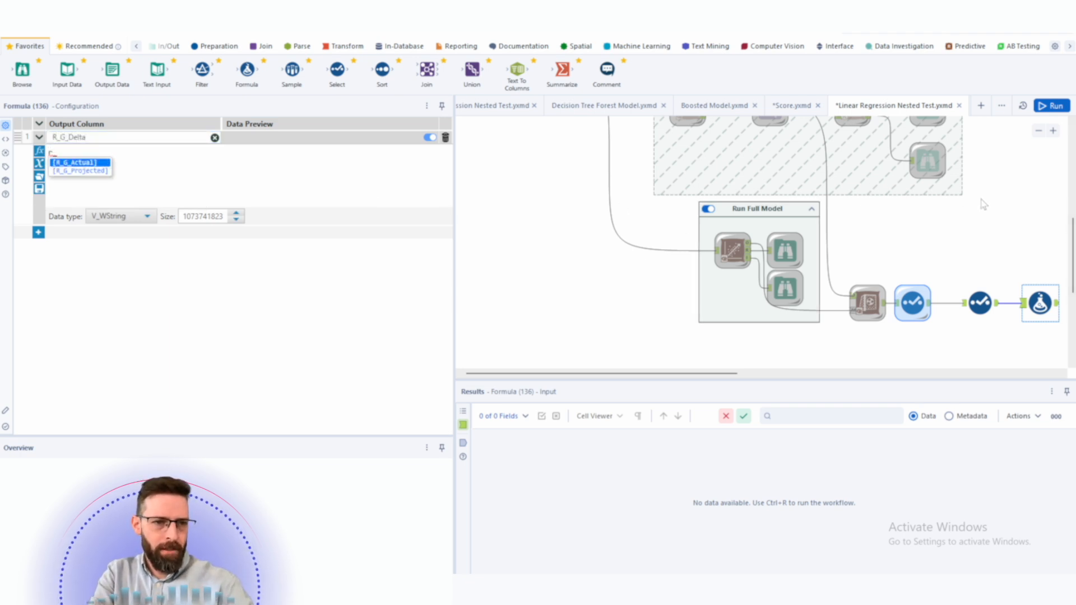
key("Tab")
type("0-[r")
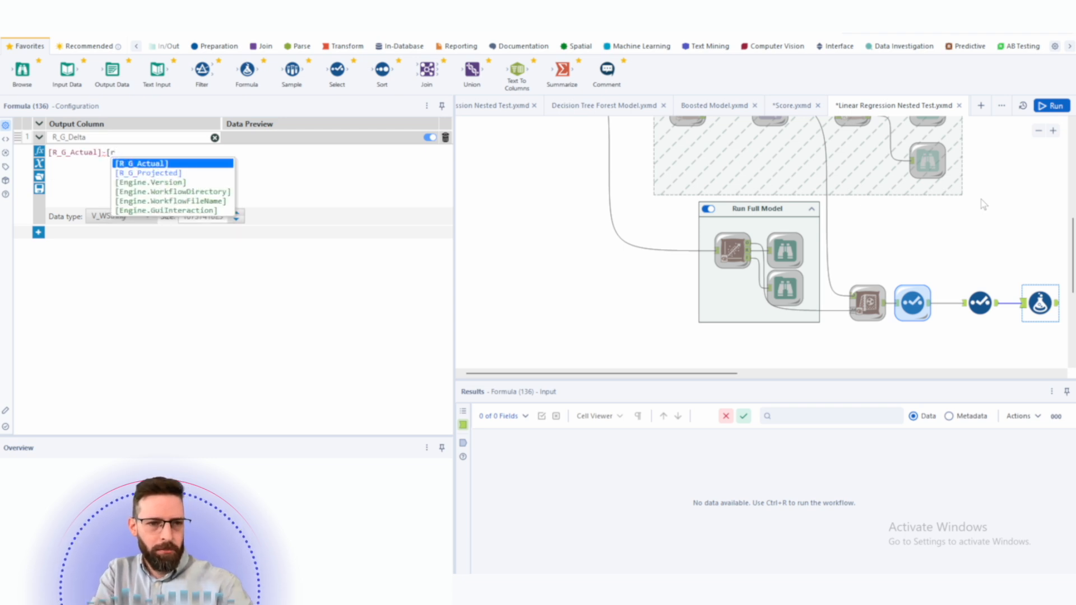
key("Down")
key("Tab")
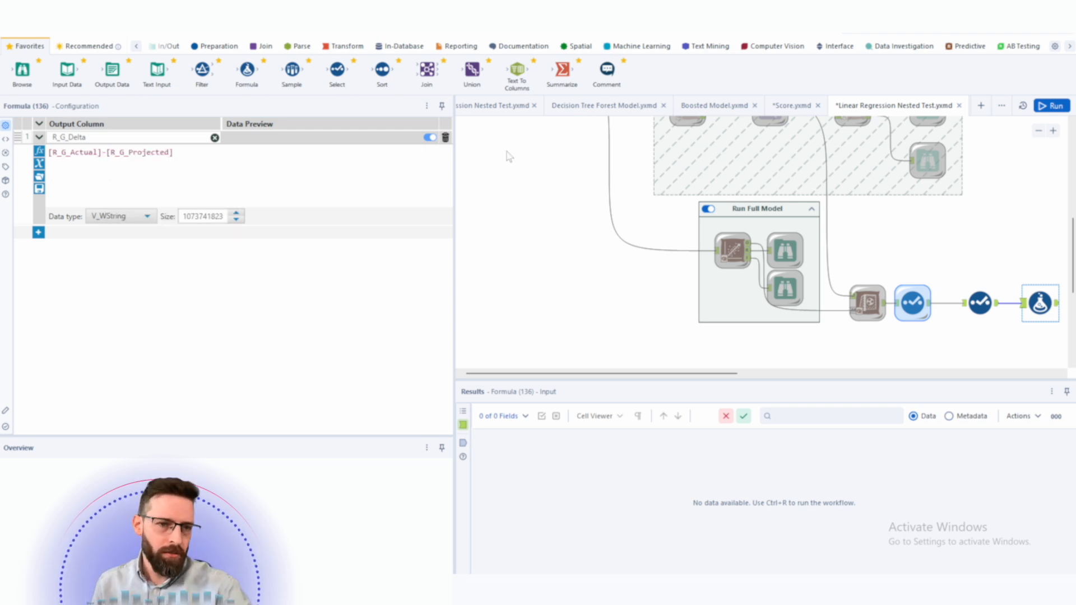
left_click(130, 217)
left_click(110, 274)
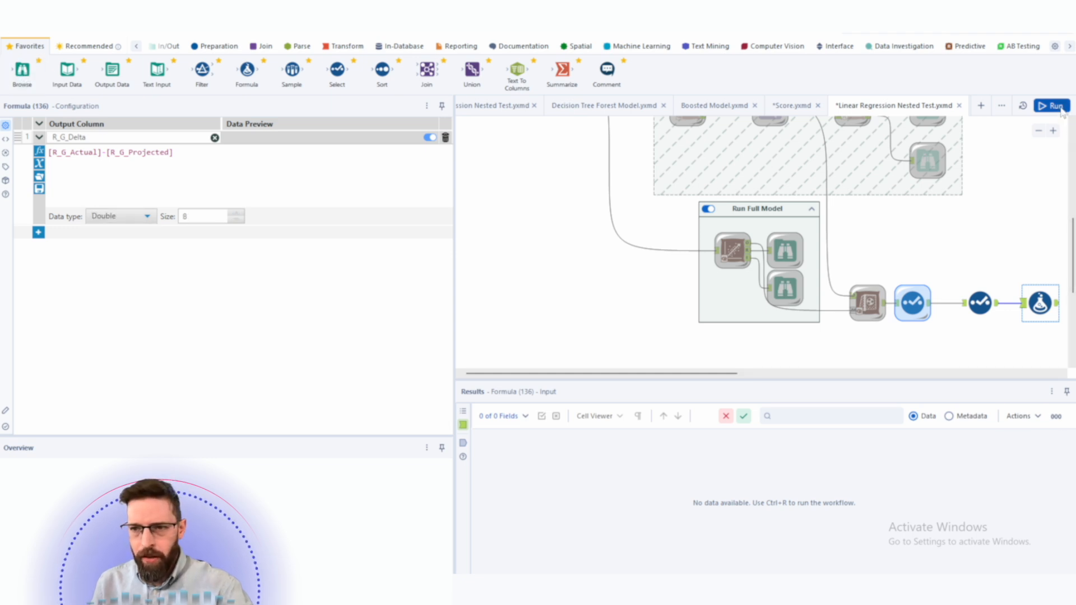
- Run the workflow and inspect the Formula tool's output including the R_G_Delta values
left_click(712, 351)
key("ctrl+r")
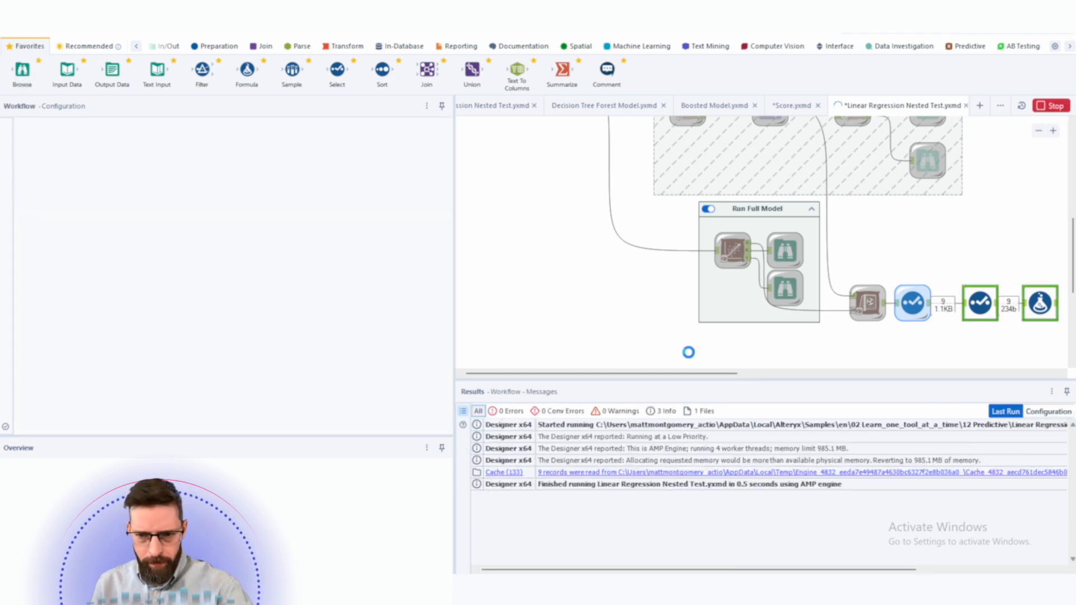
left_click_drag(798, 374, 816, 373)
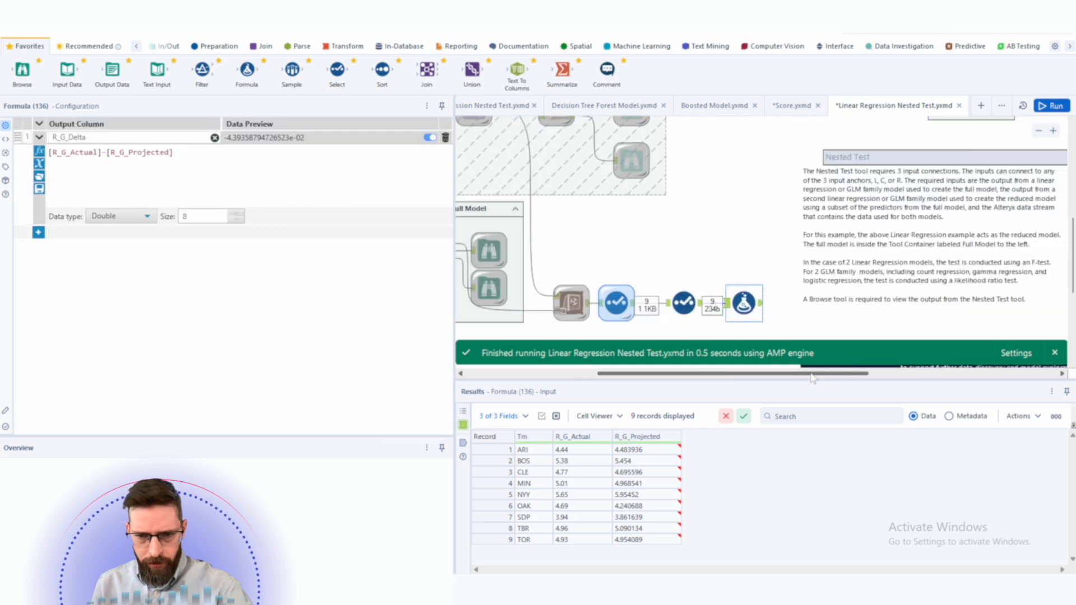
left_click(760, 304)
left_click_drag(720, 449, 714, 529)
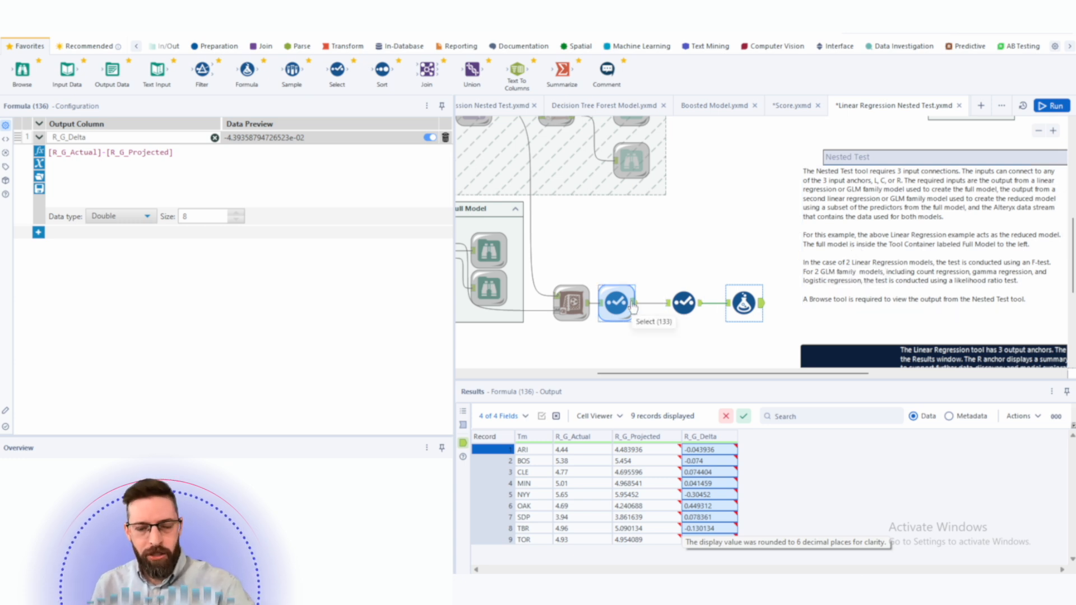
- Compare the second Select tool's actual and projected values with the Formula output
left_click(696, 304)
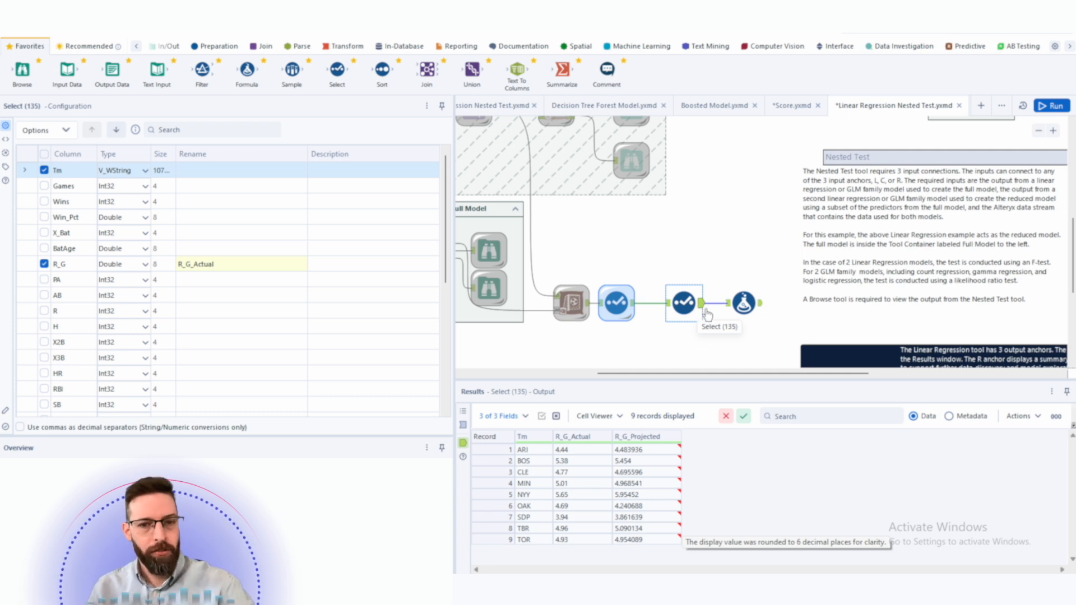
left_click(636, 438)
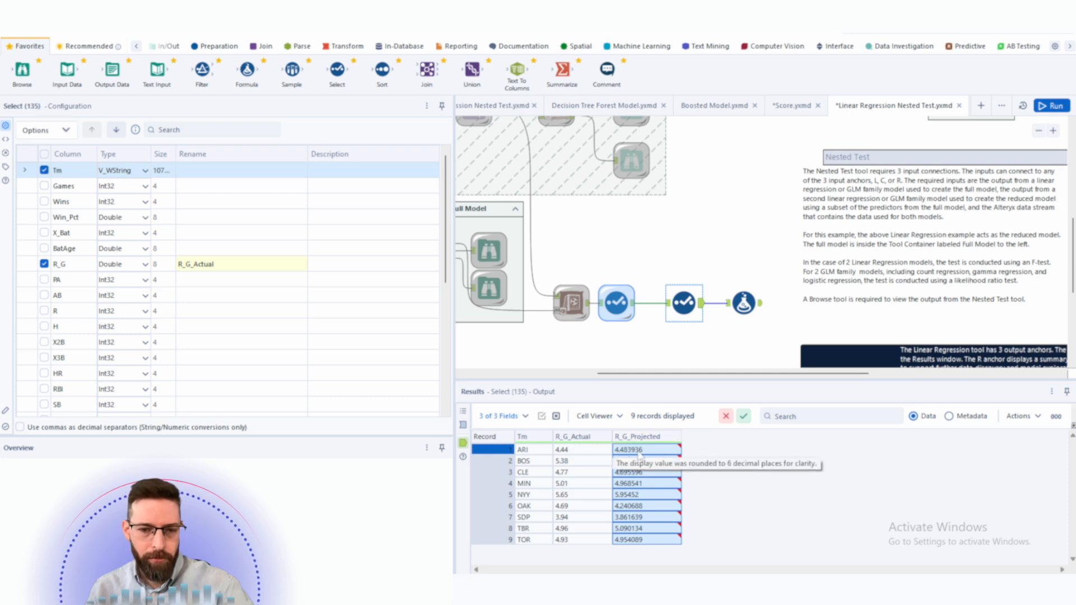
left_click_drag(566, 449, 579, 542)
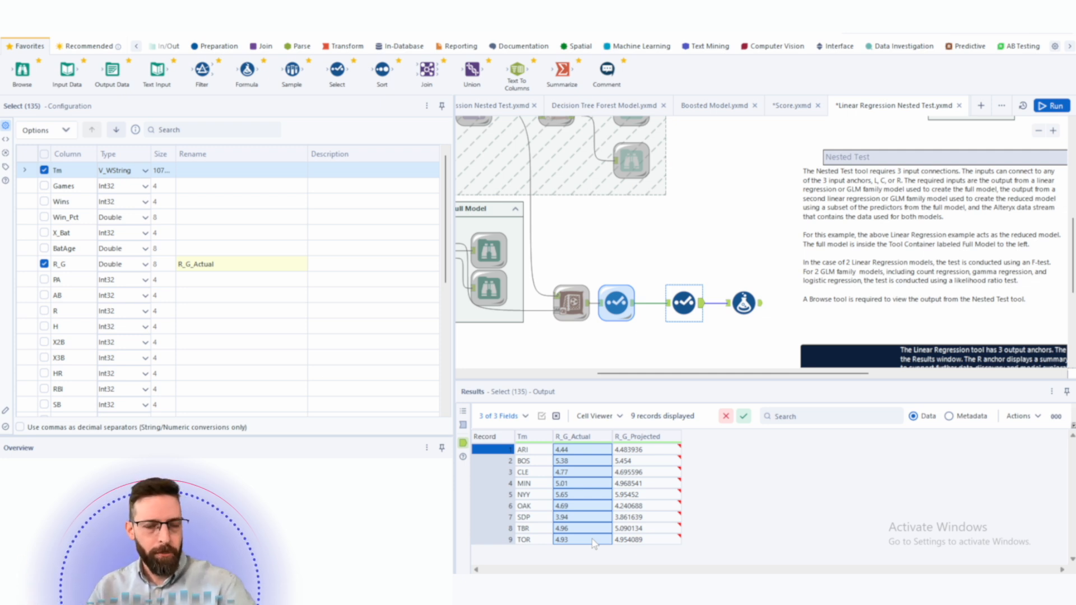
left_click(756, 303)
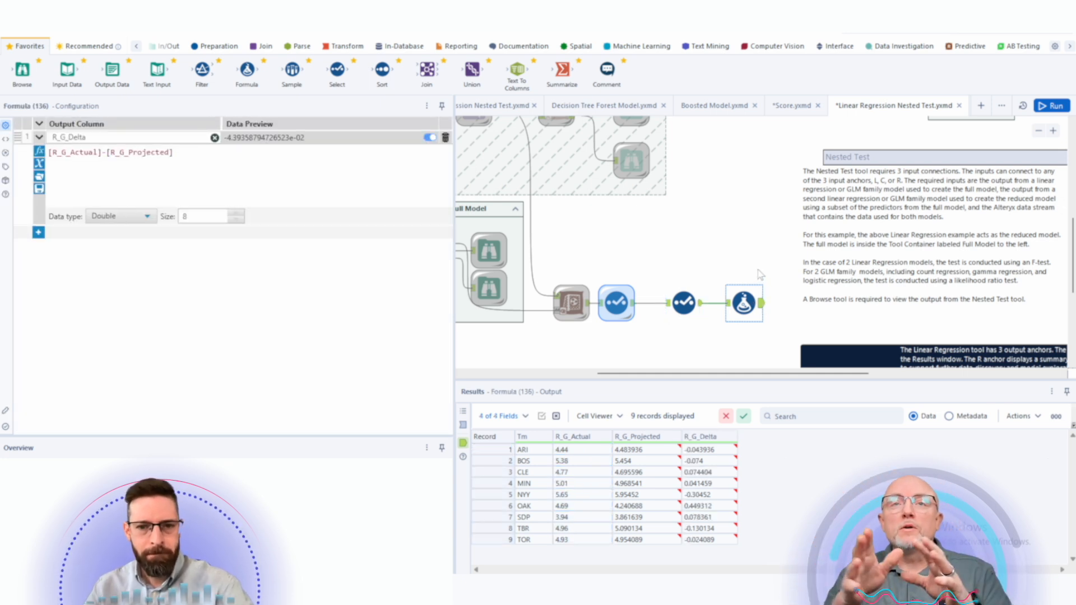
left_click(615, 307)
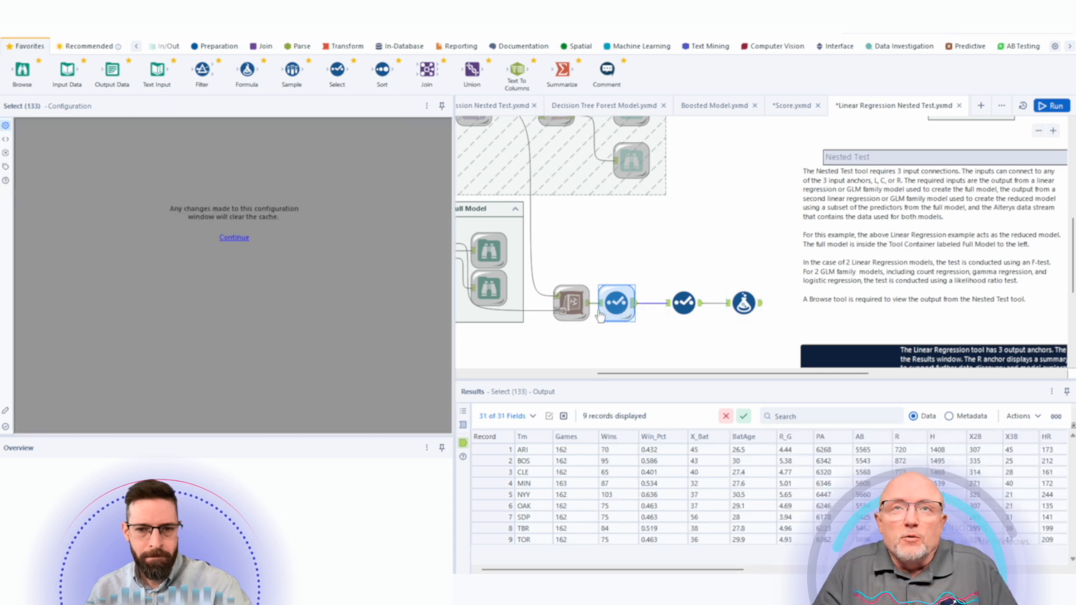
- Clear the cache on the first Select tool after the Score tool
right_click(611, 292)
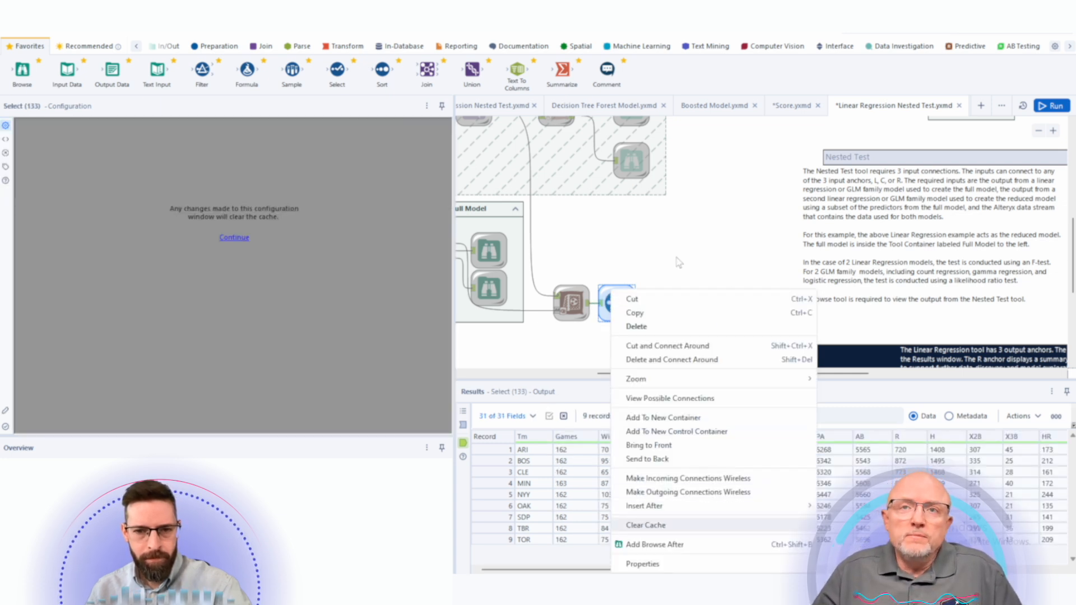
left_click(646, 525)
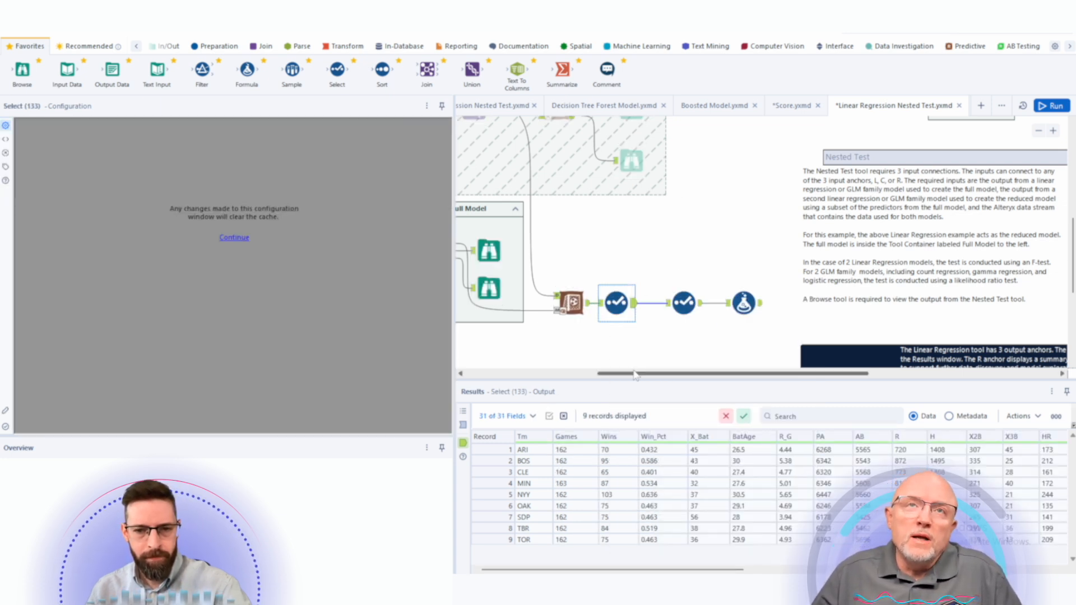
left_click_drag(637, 373, 534, 373)
- Review the Run Full Model linear regression setup and the overall workflow layout
left_click(670, 269)
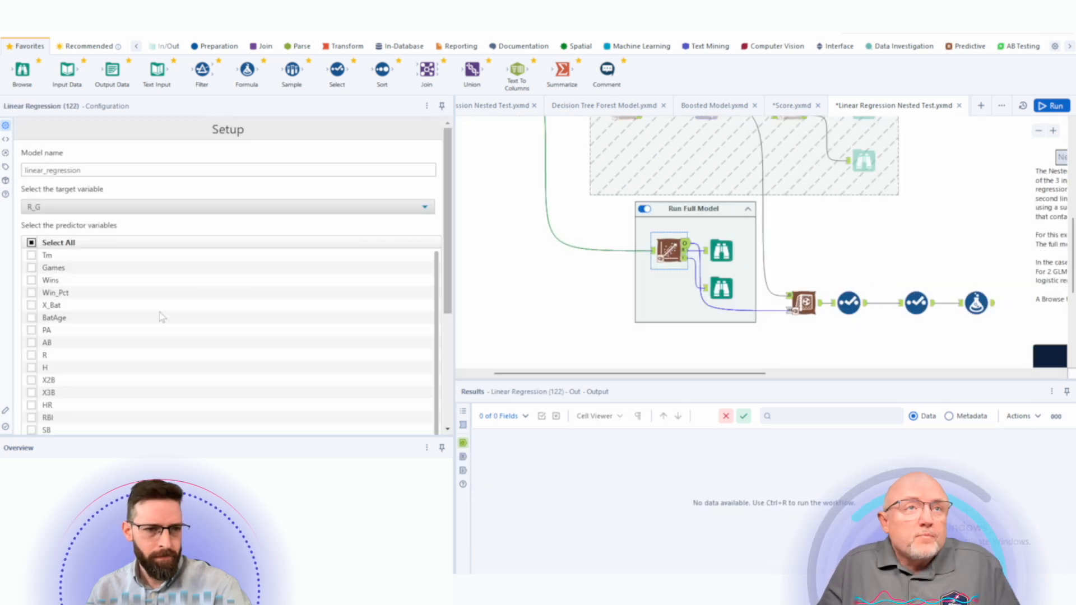
scroll(160, 313, "down", 4)
scroll(159, 314, "up", 4)
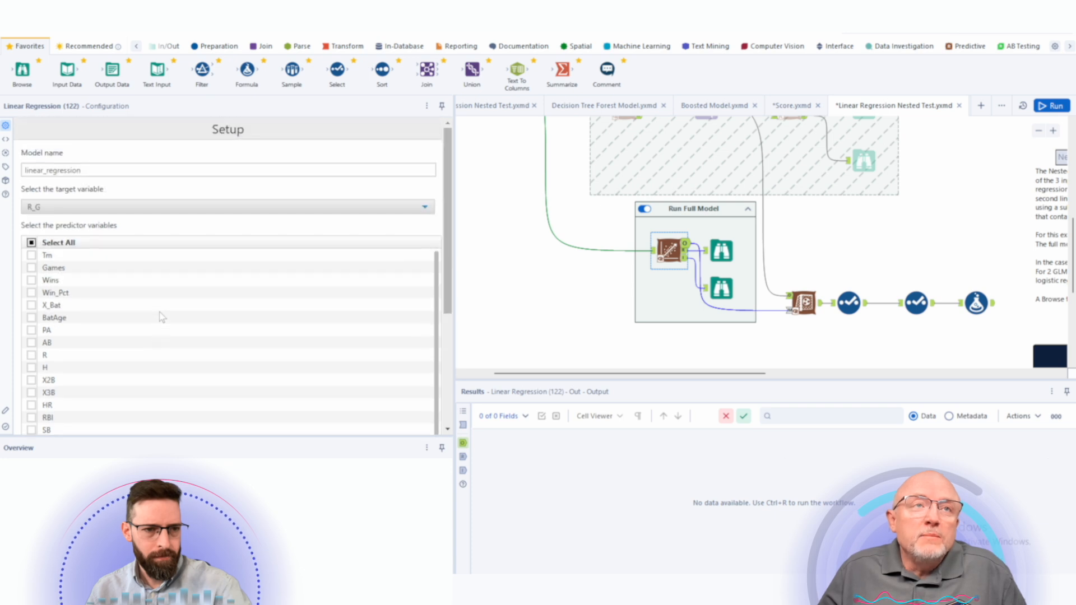
scroll(162, 317, "down", 4)
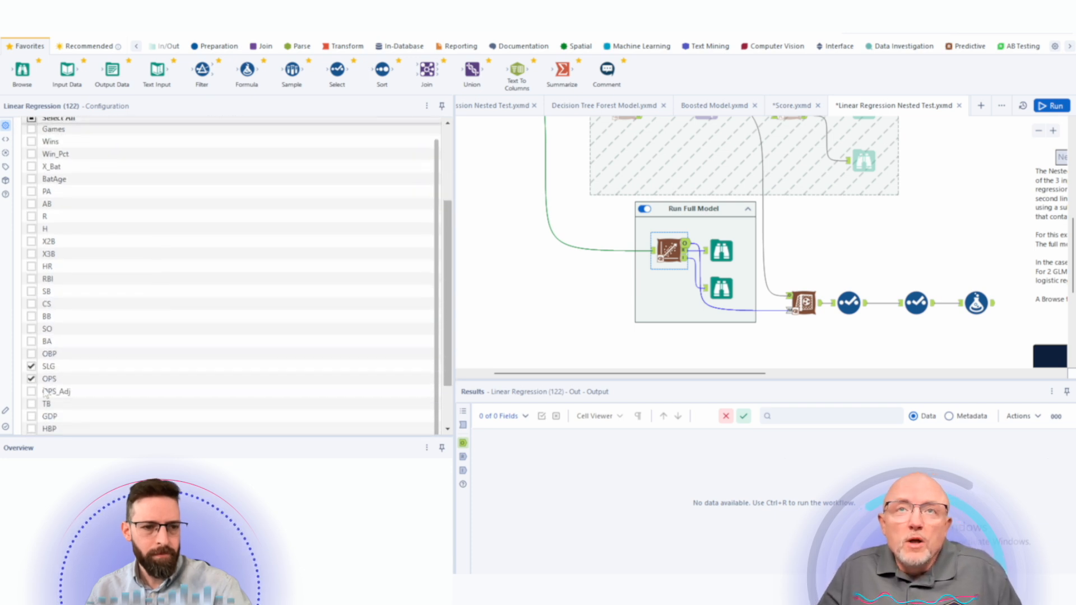
scroll(103, 339, "up", 4)
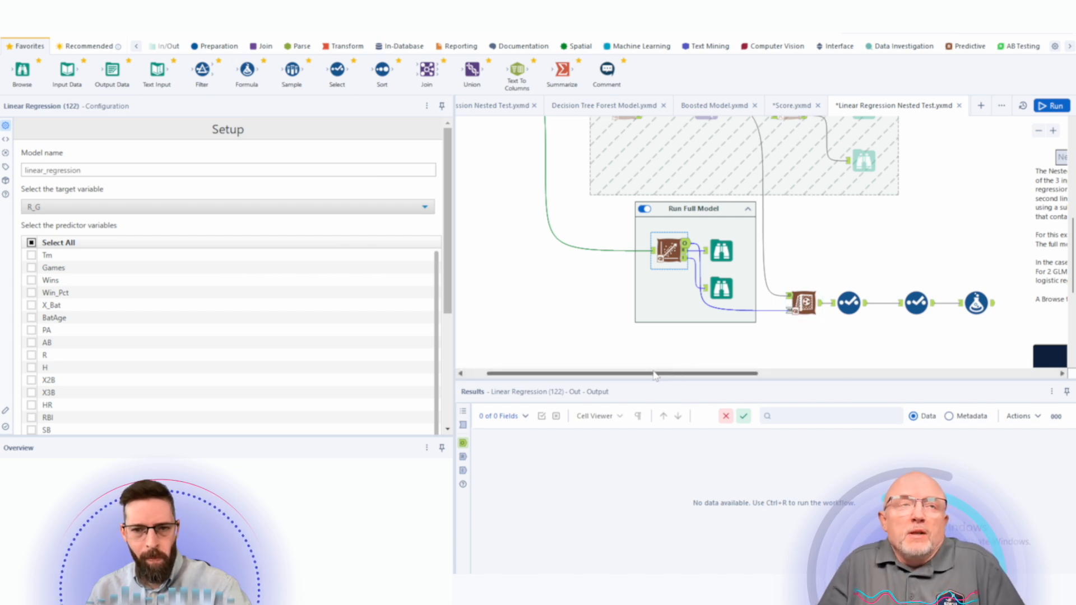
scroll(618, 312, "left", 2)
scroll(617, 312, "up", 5)
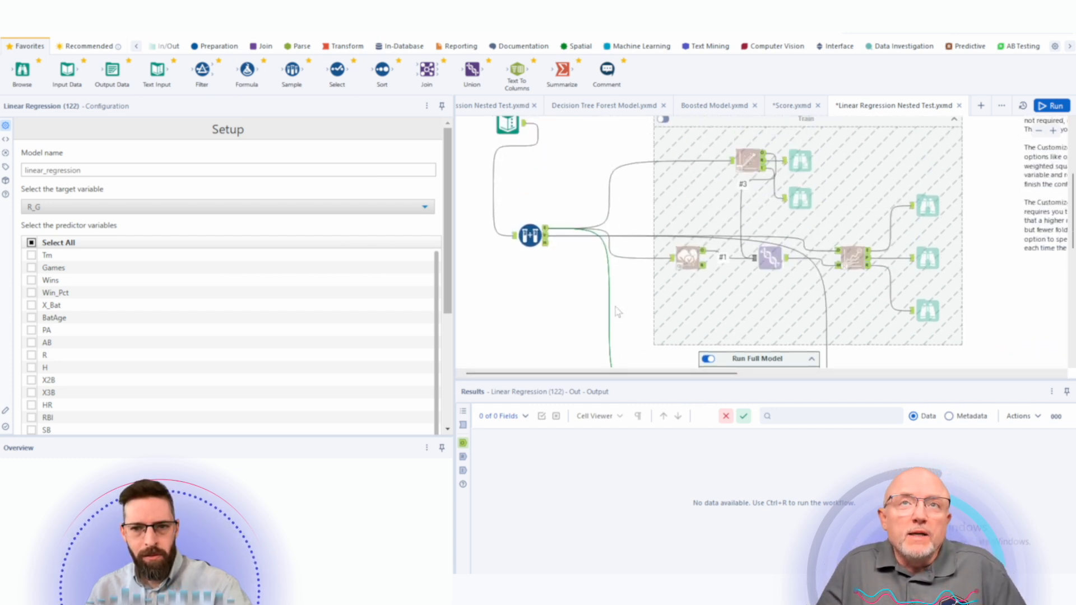
scroll(617, 312, "down", 3)
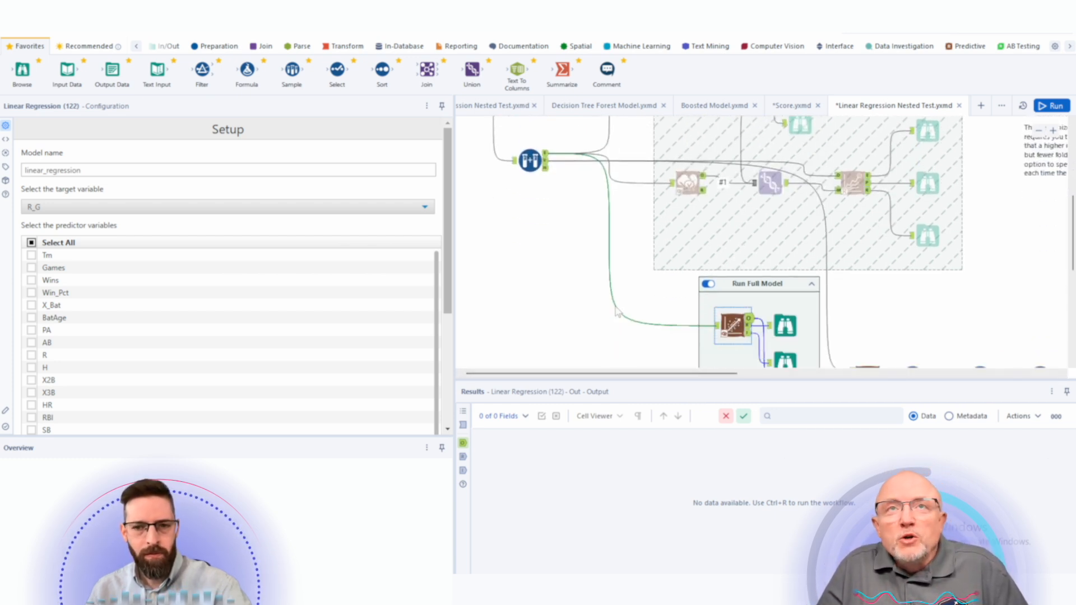
scroll(618, 312, "down", 1)
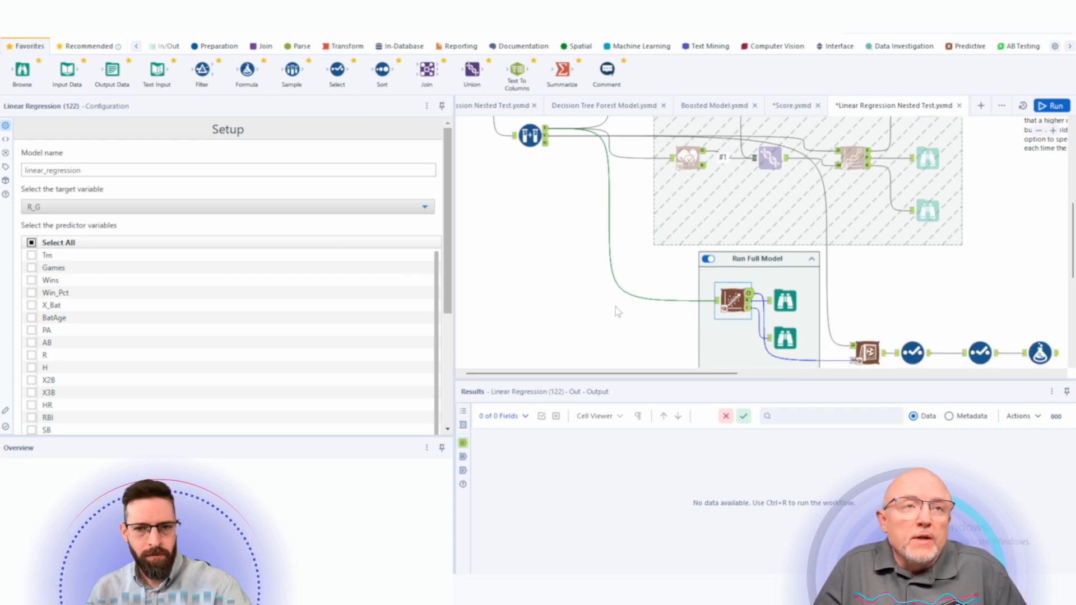
scroll(618, 312, "down", 1)
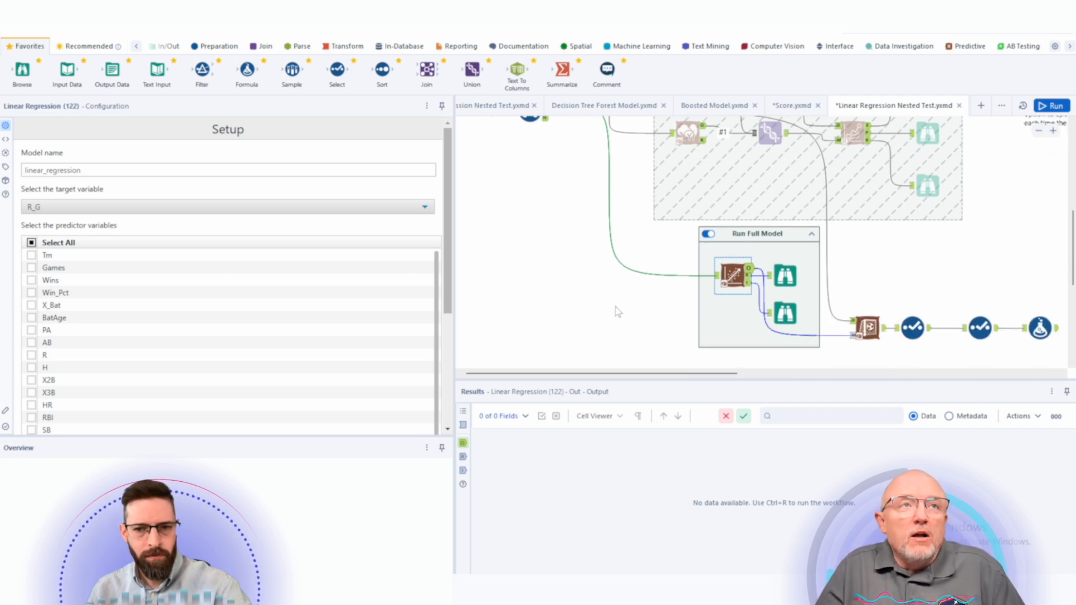
scroll(617, 312, "down", 3)
scroll(617, 311, "up", 6)
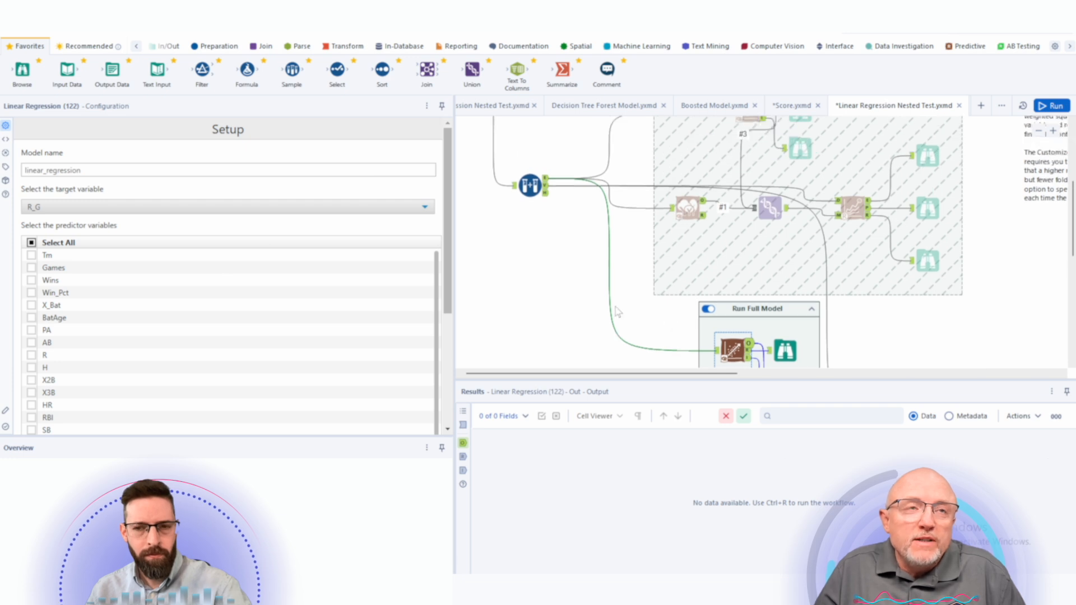
- Scroll the canvas between the Train container and the Run Full Model branch to examine how they connect
scroll(617, 312, "down", 3)
scroll(617, 312, "up", 1)
scroll(617, 311, "up", 5)
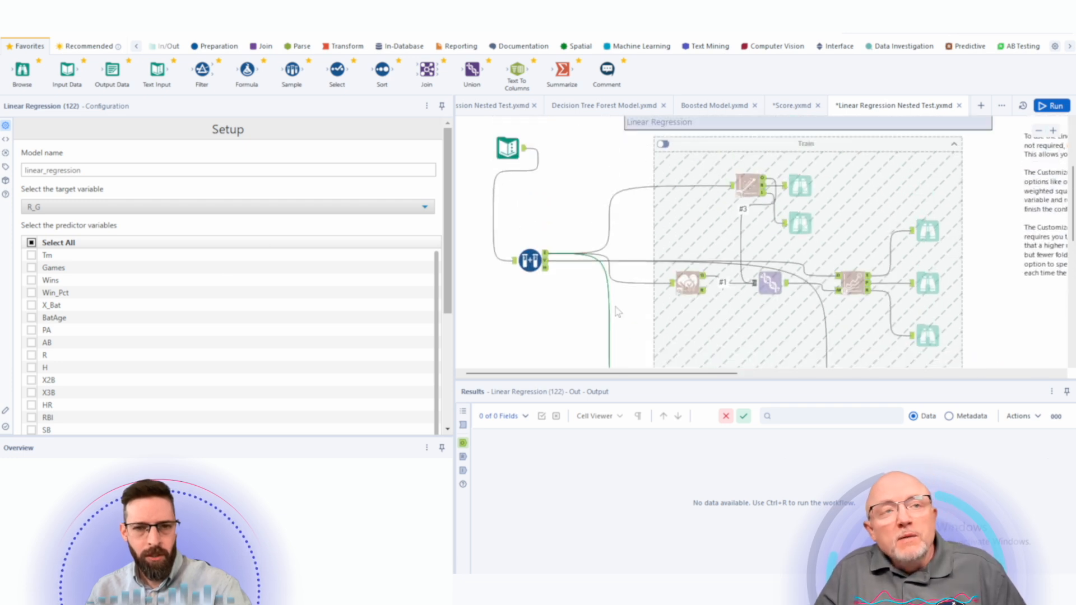
scroll(618, 312, "down", 1)
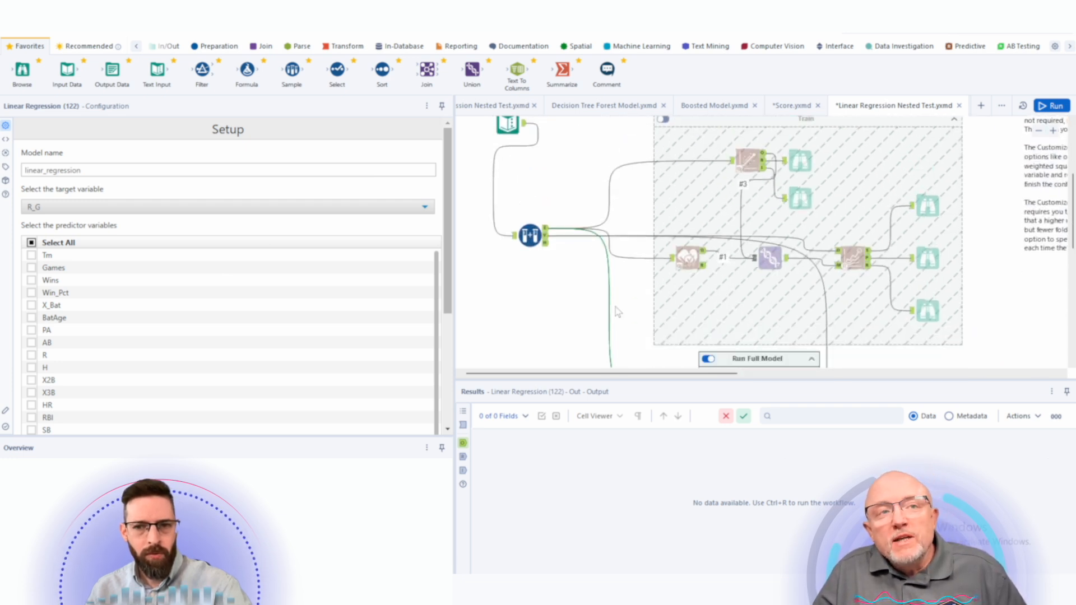
scroll(618, 311, "up", 1)
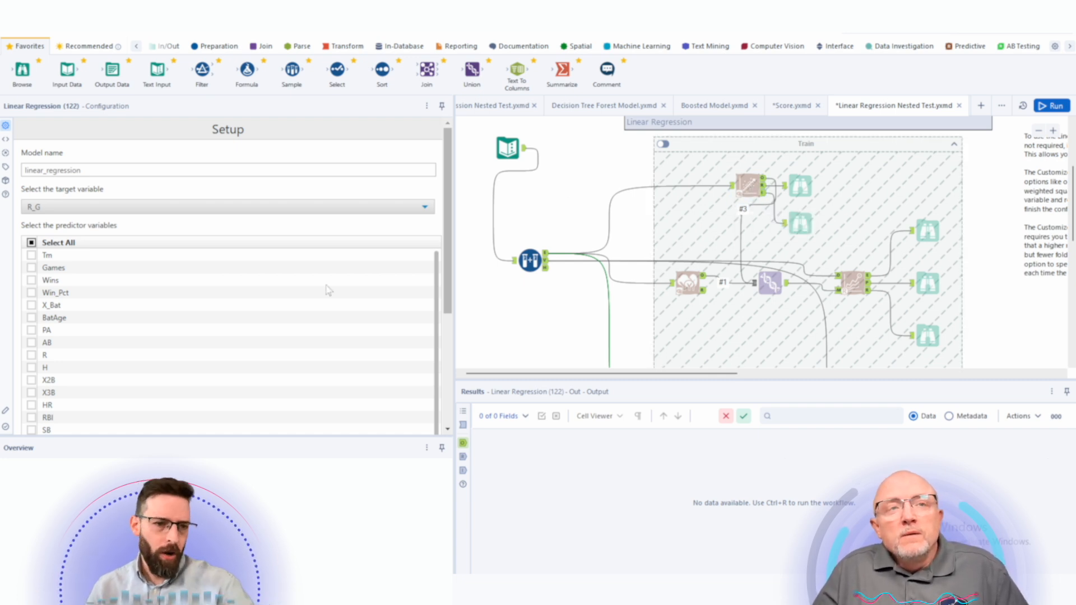
scroll(235, 359, "down", 5)
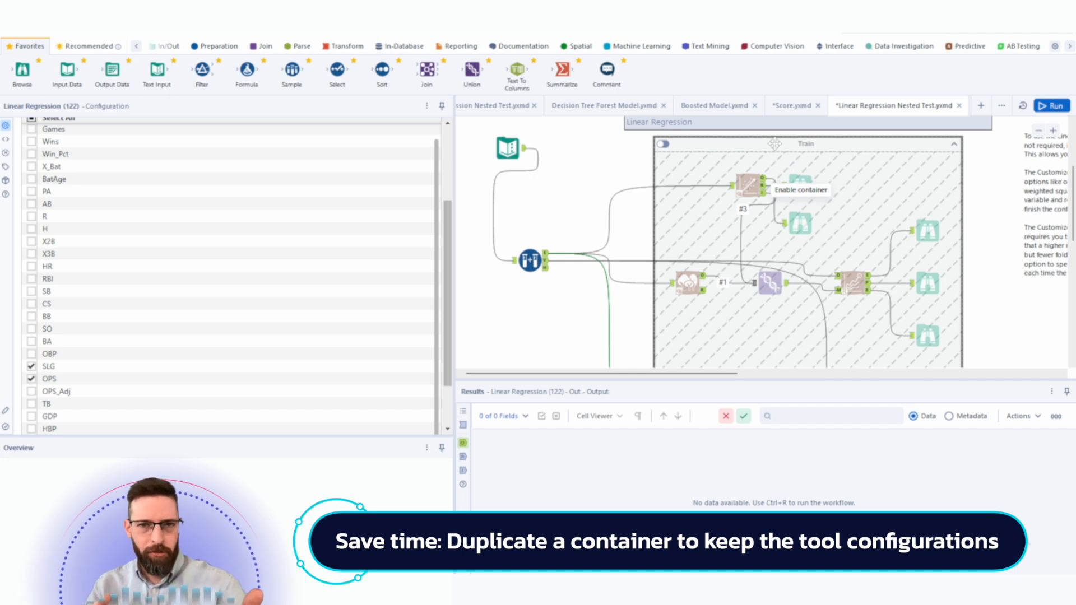
scroll(599, 273, "down", 5)
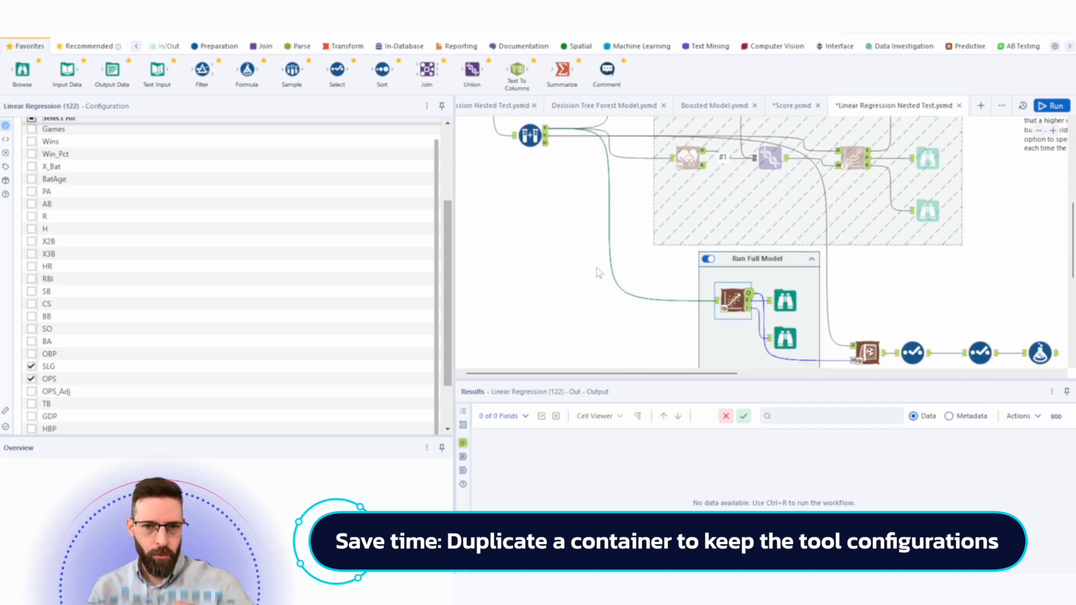
left_click(531, 134)
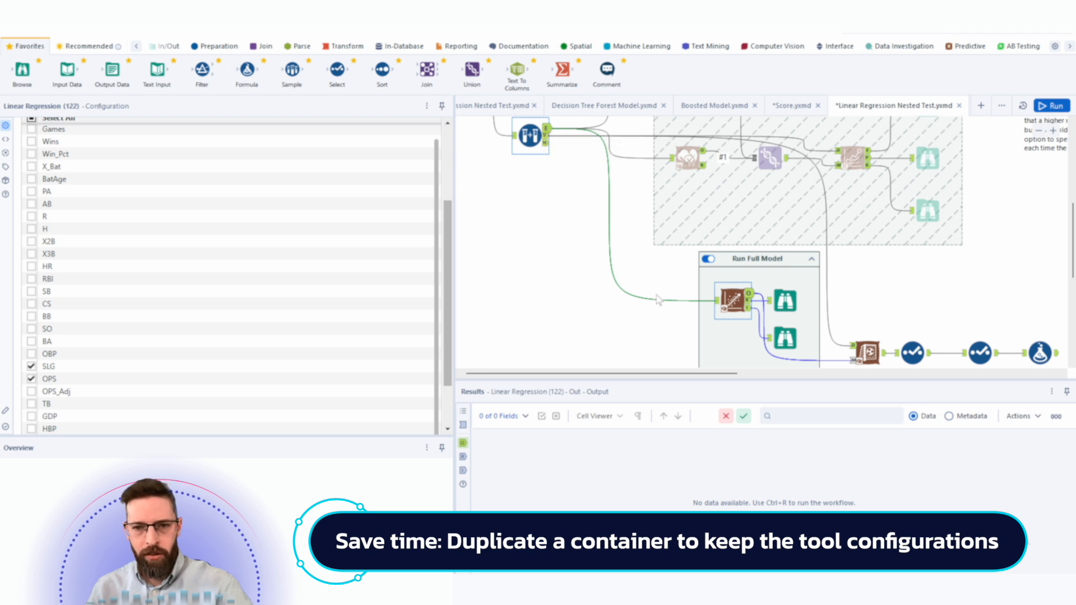
left_click(744, 361)
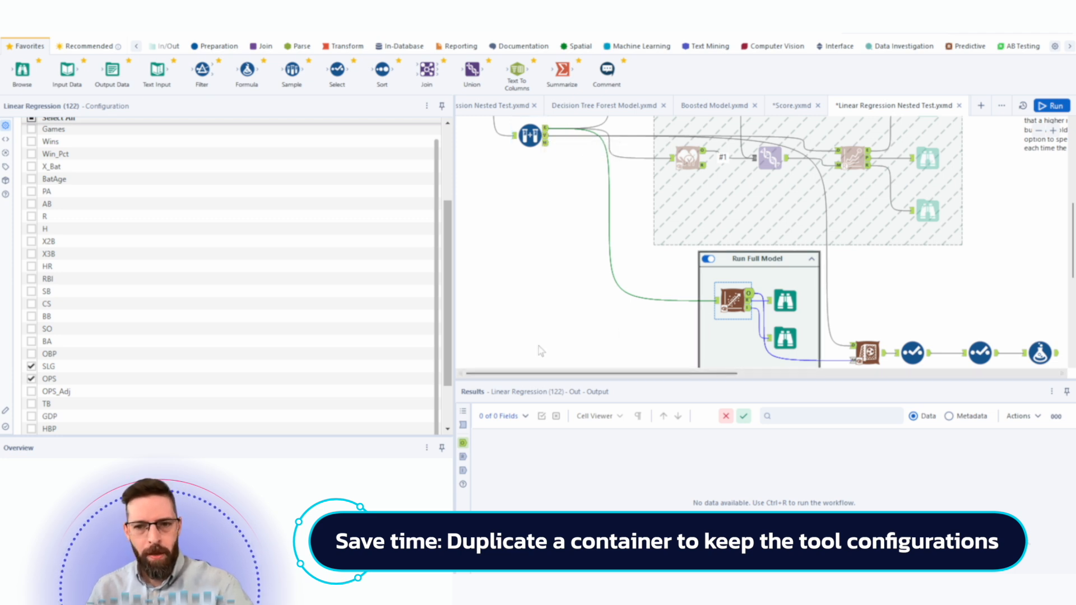
left_click(539, 350)
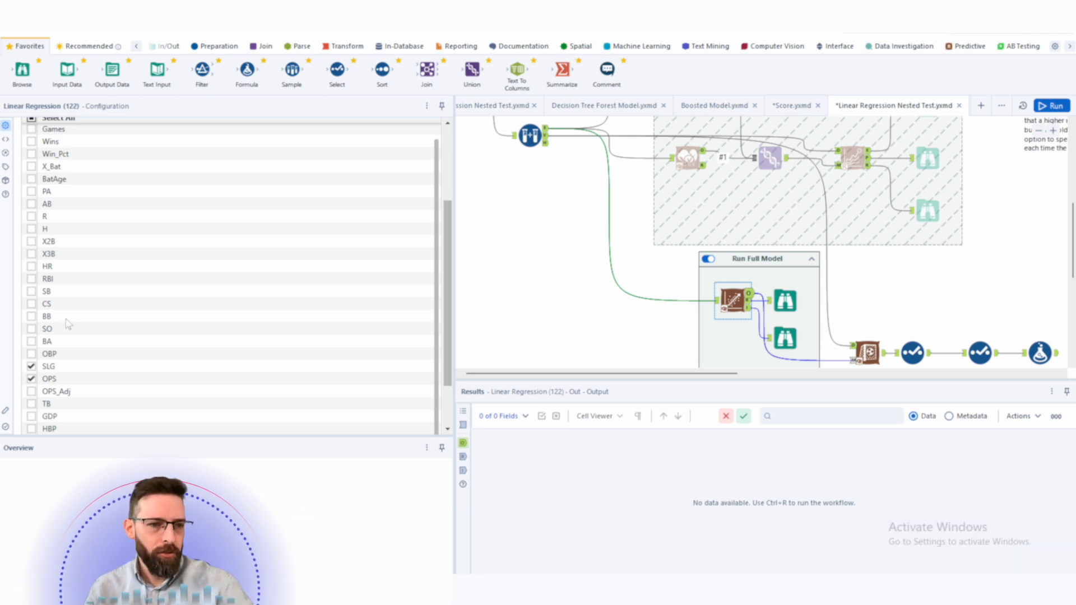
scroll(100, 390, "up", 3)
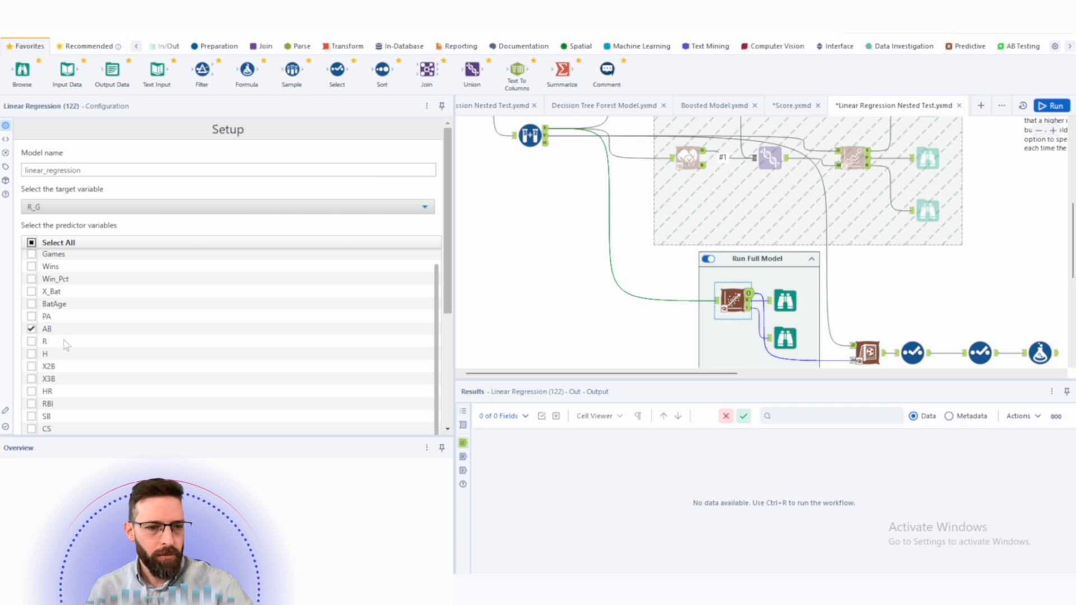
left_click(31, 329)
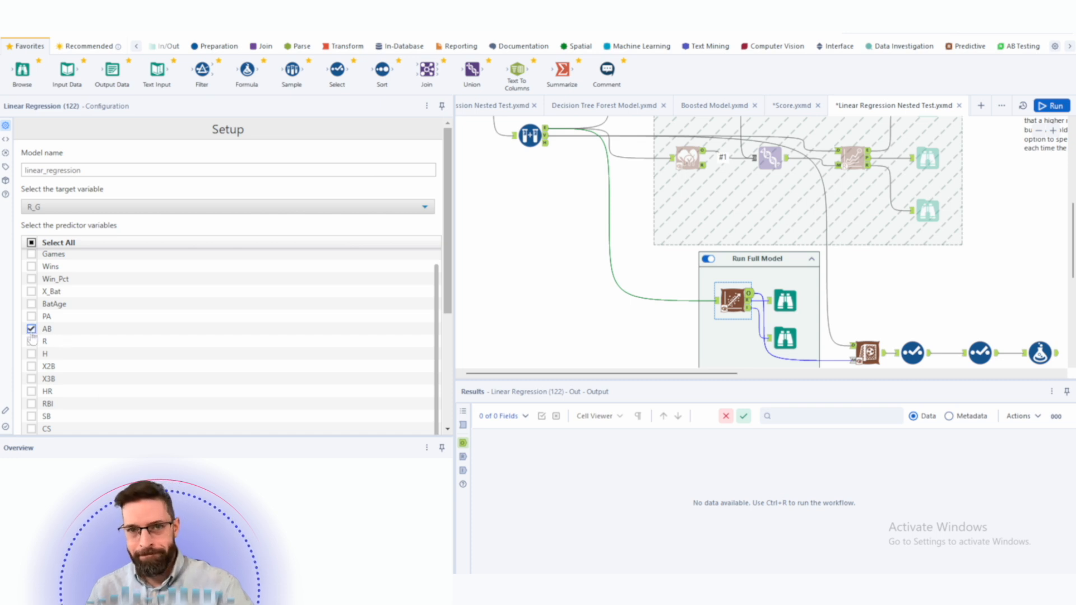
left_click(32, 331)
scroll(134, 337, "down", 5)
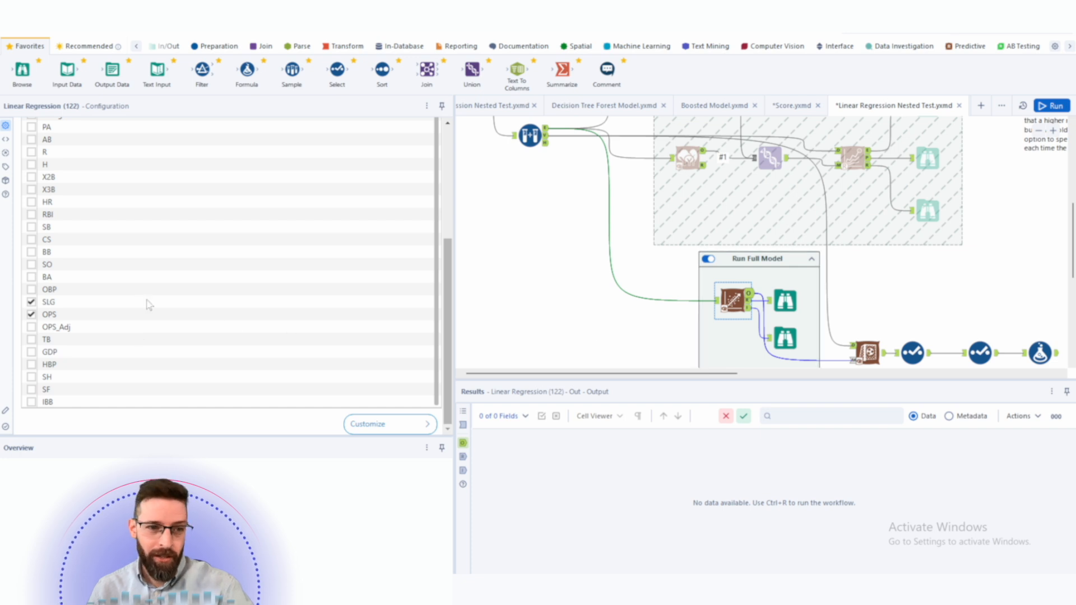
scroll(126, 301, "up", 5)
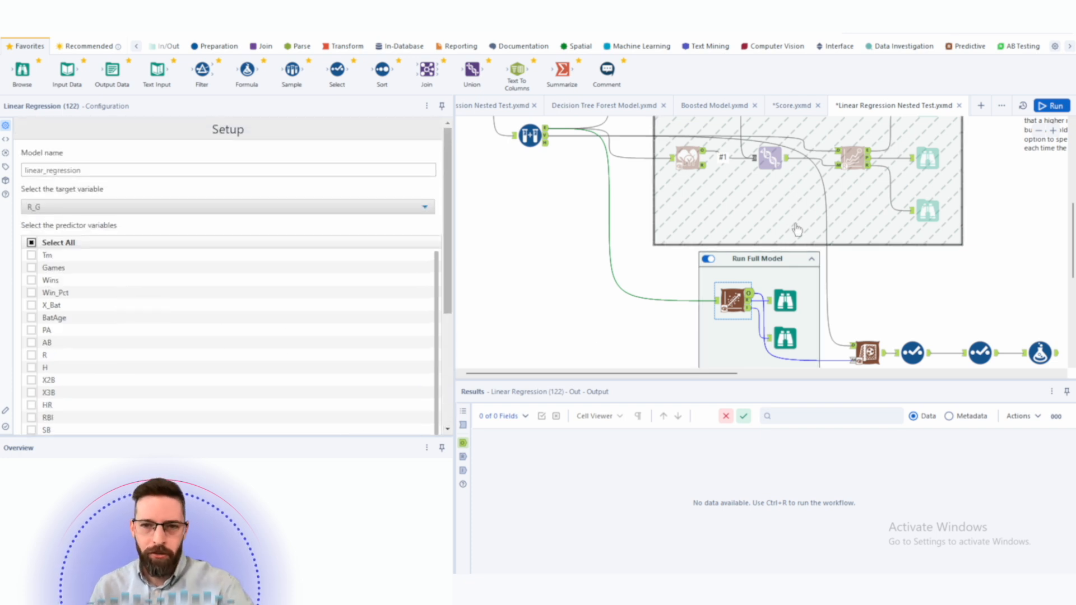
- Select the Run Full Model container and run the workflow
scroll(797, 227, "up", 5)
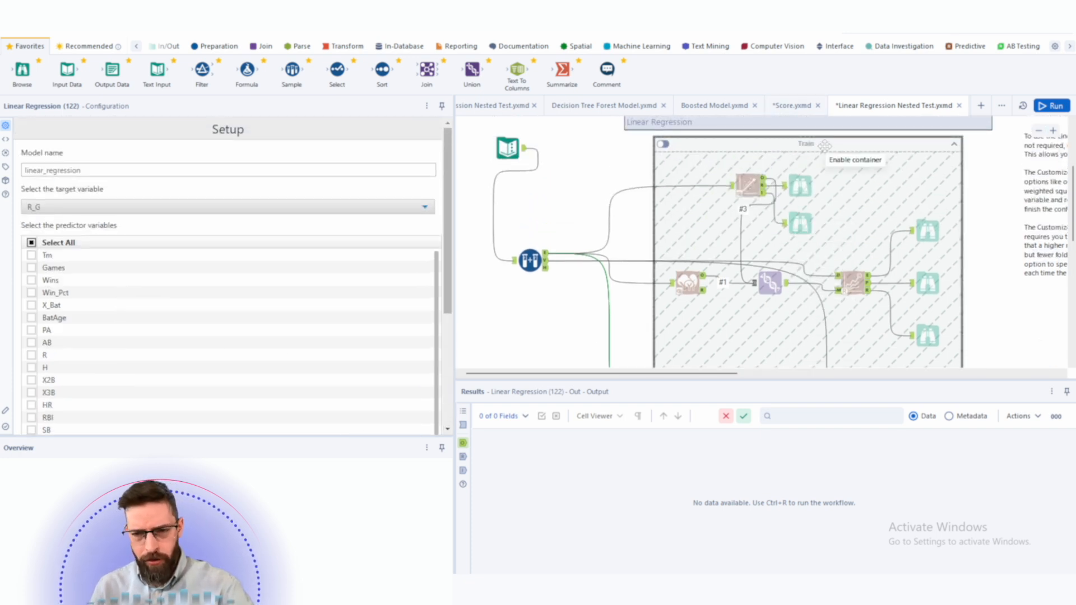
scroll(824, 147, "down", 5)
scroll(810, 170, "up", 2)
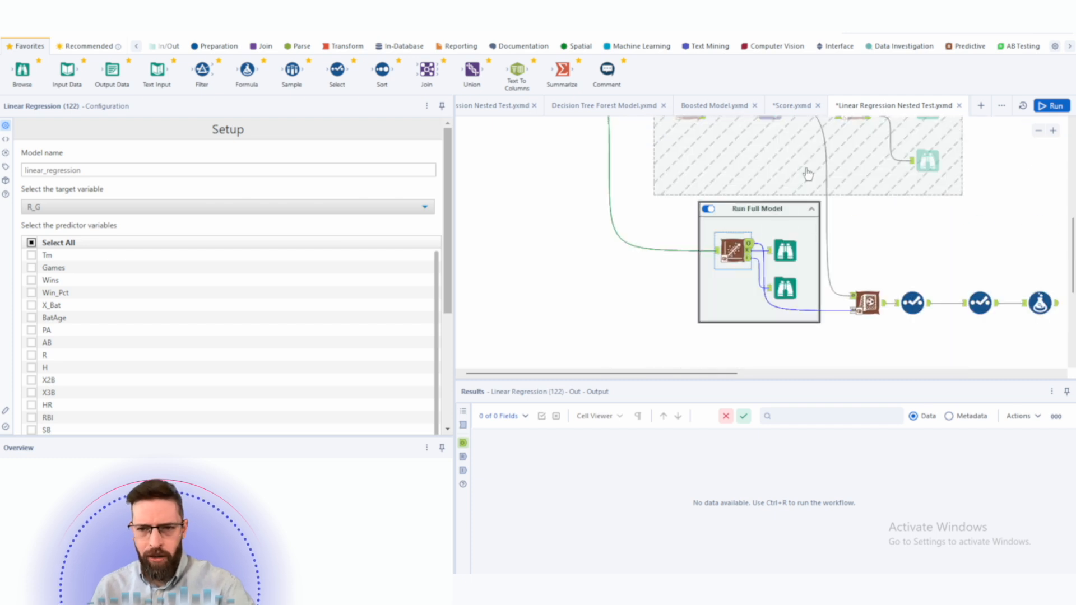
left_click(768, 209)
key("ctrl+r")
left_click(766, 206)
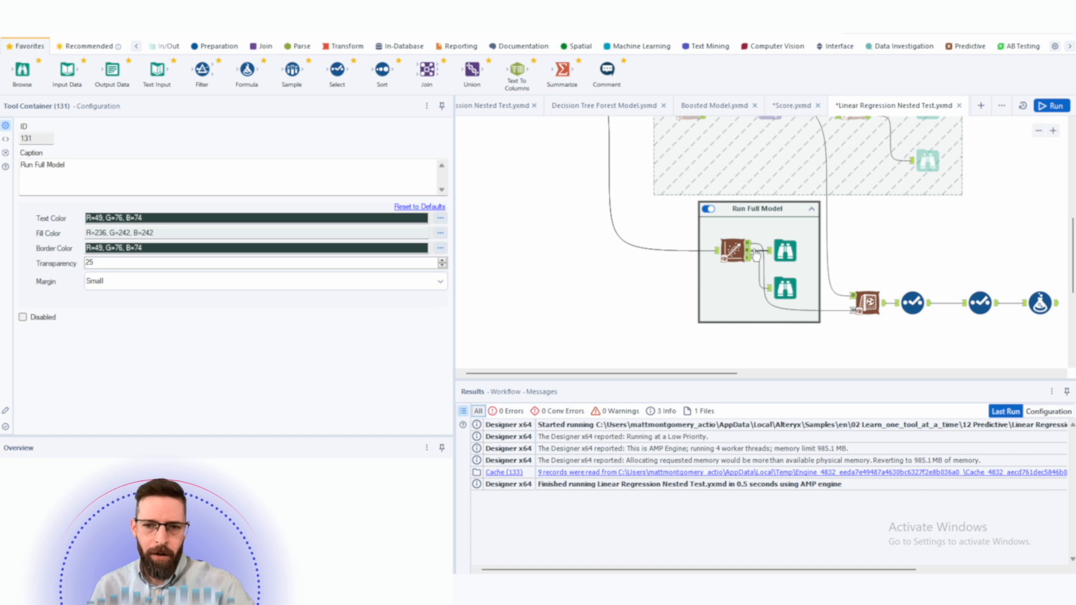
- Open the Score tool's configuration and locate the Oversample Field tool among the Preparation tools
left_click(733, 251)
left_click(865, 308)
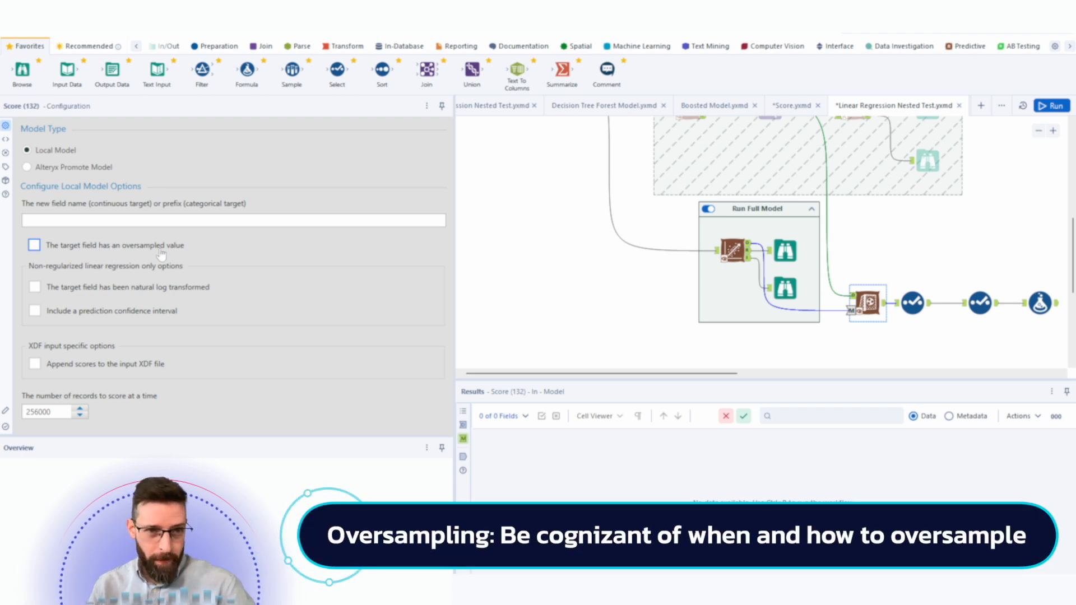
left_click(227, 46)
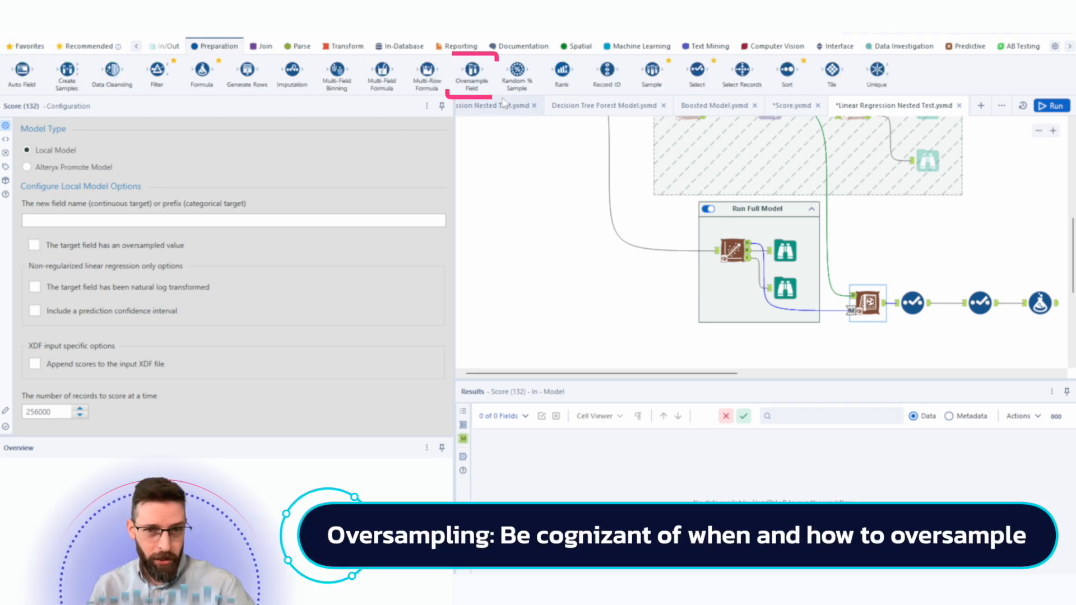
mouse_move(478, 89)
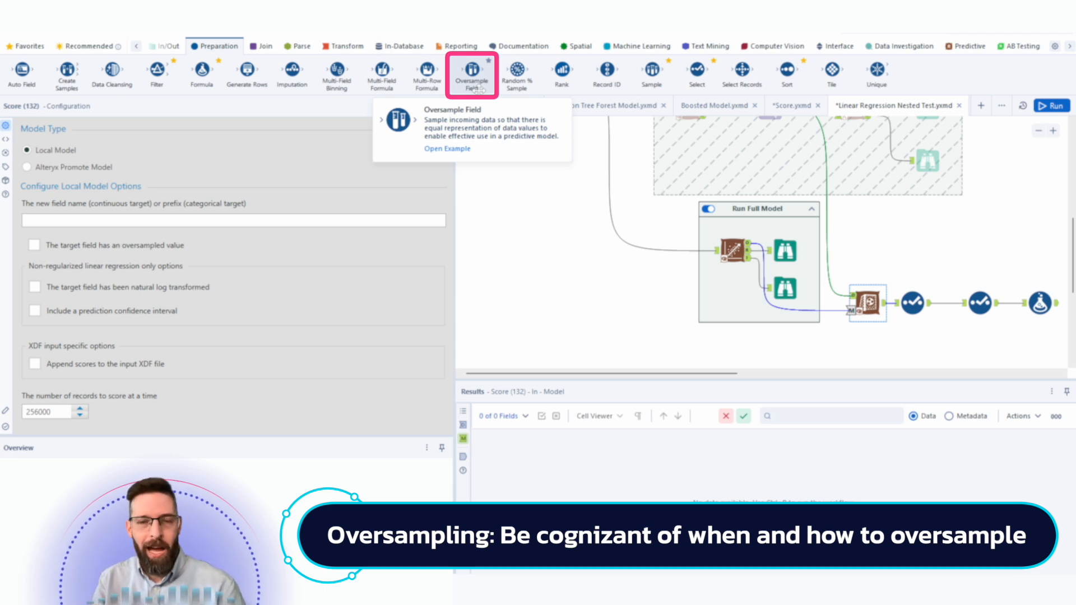
- Turn on the Score tool's oversampled target option and review its oversampled value and percentage fields
left_click(70, 252)
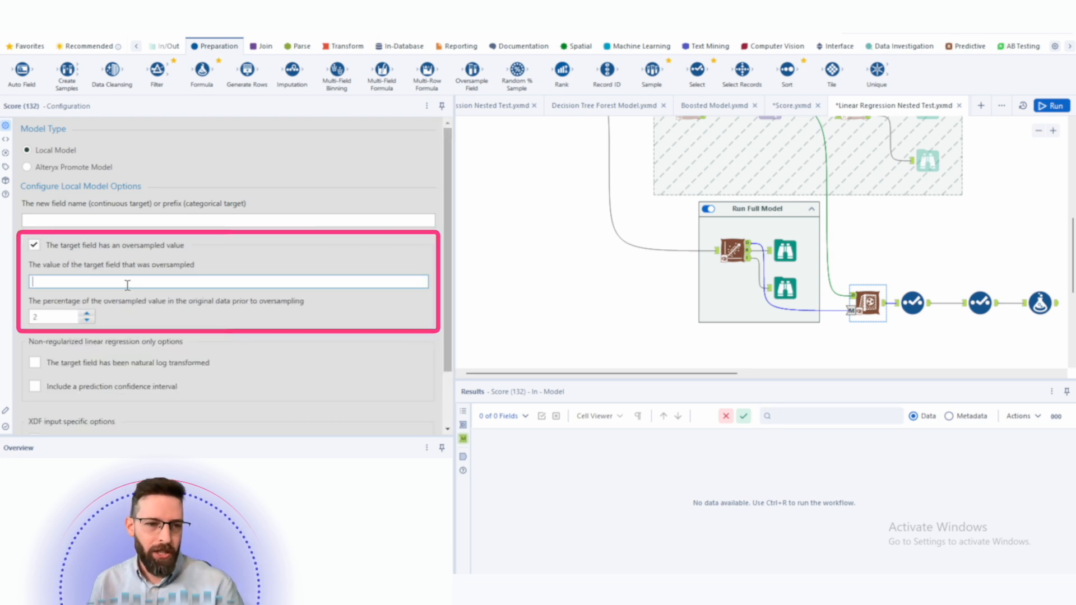
double_click(49, 318)
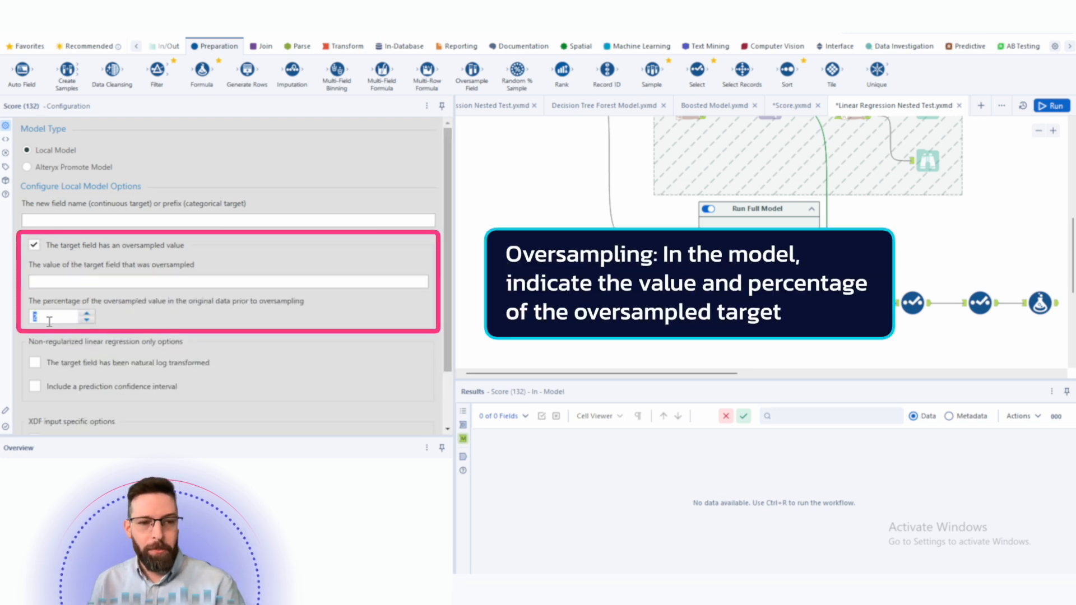
left_click(71, 282)
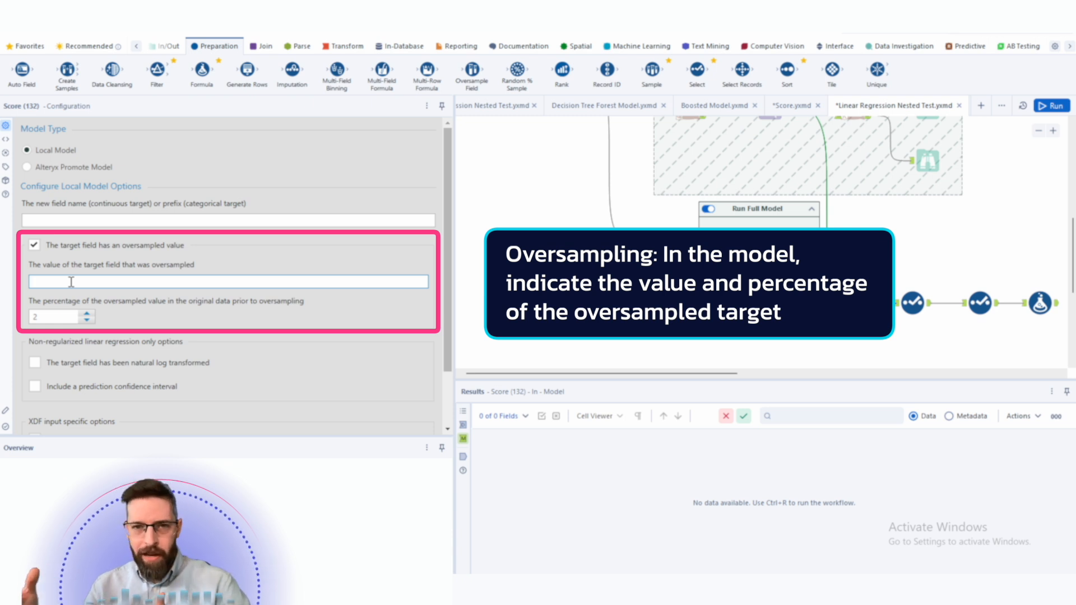
left_click(89, 249)
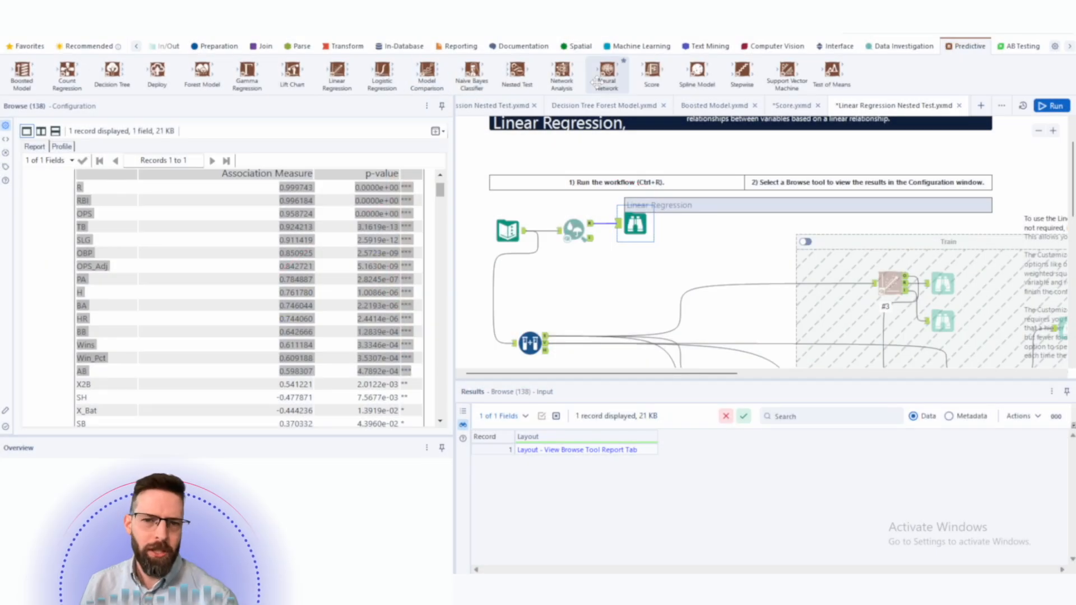
- Open the Association Analysis tool's configuration and review its R_G target field and selected fields
mouse_move(596, 81)
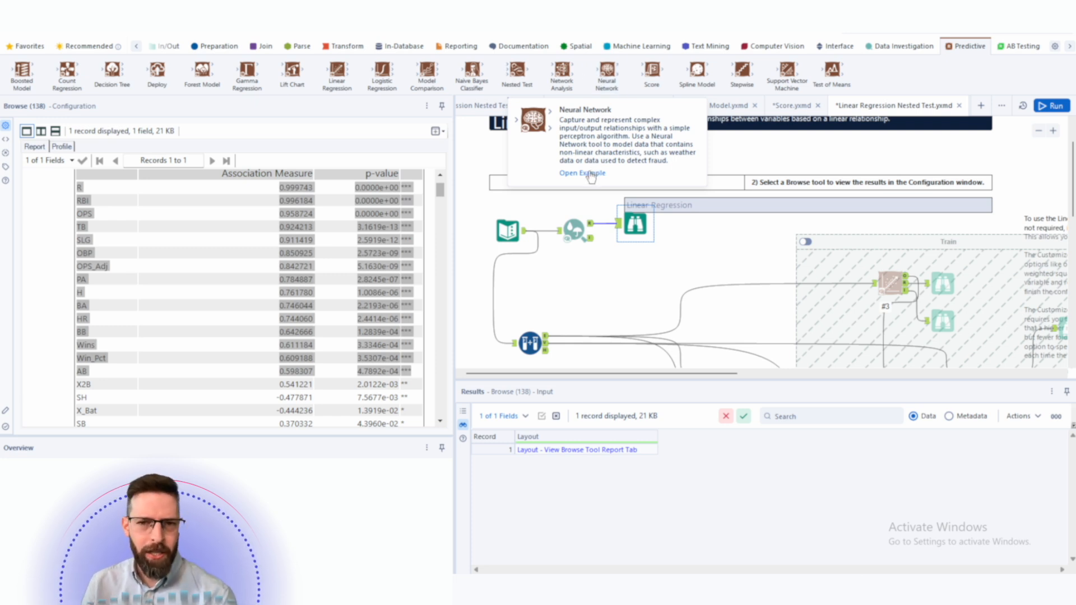
left_click(578, 229)
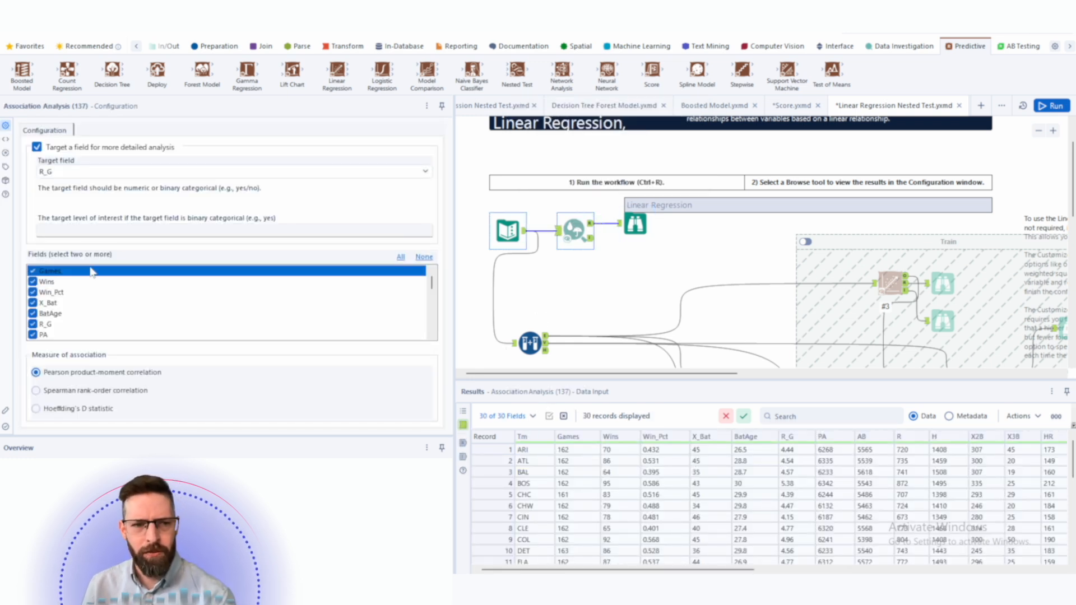
scroll(124, 306, "down", 1)
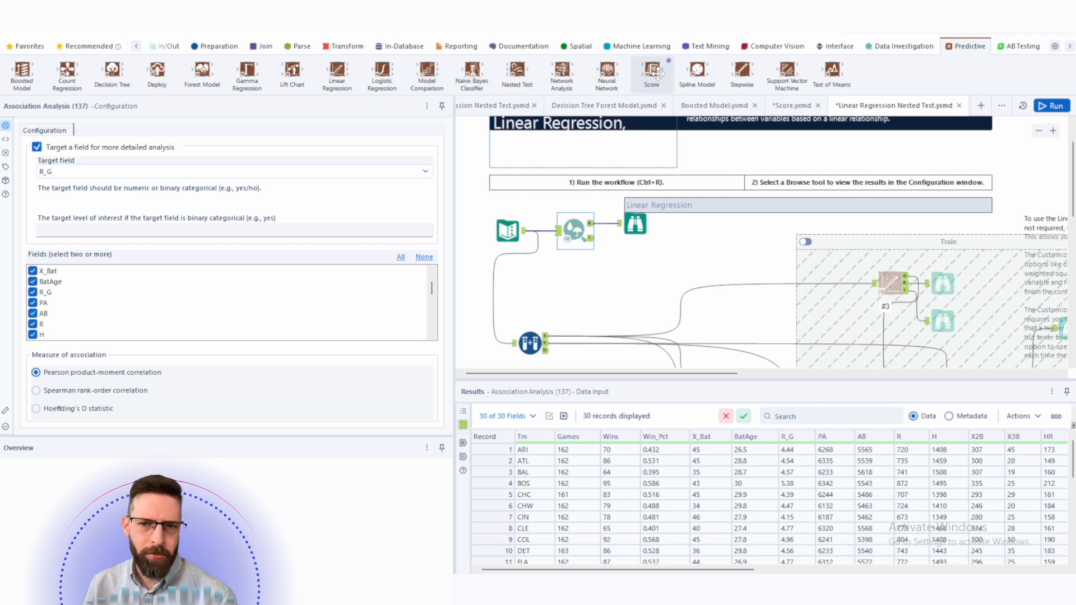
mouse_move(658, 72)
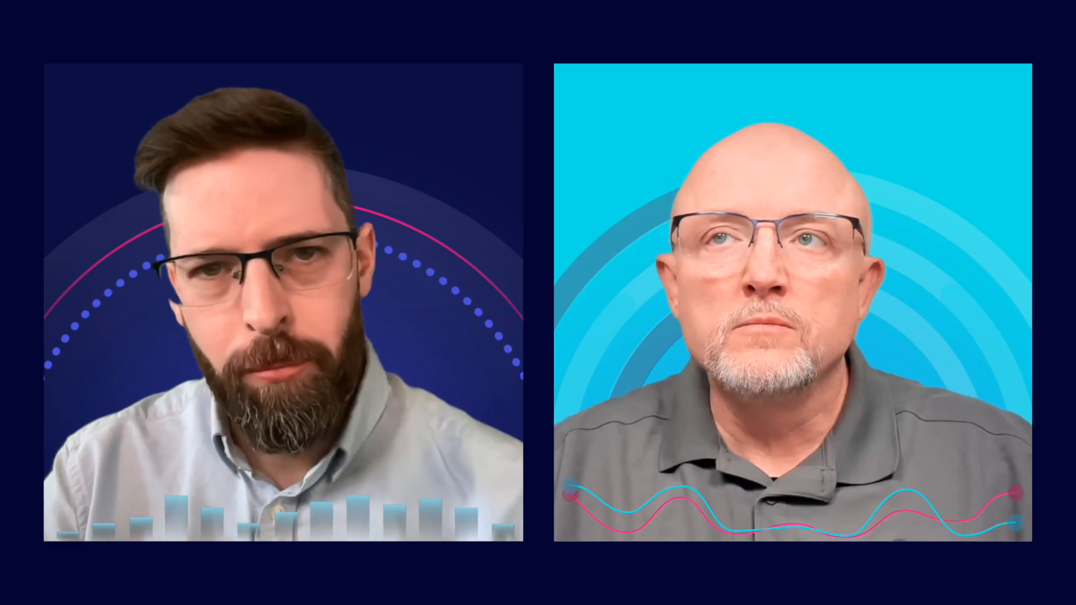